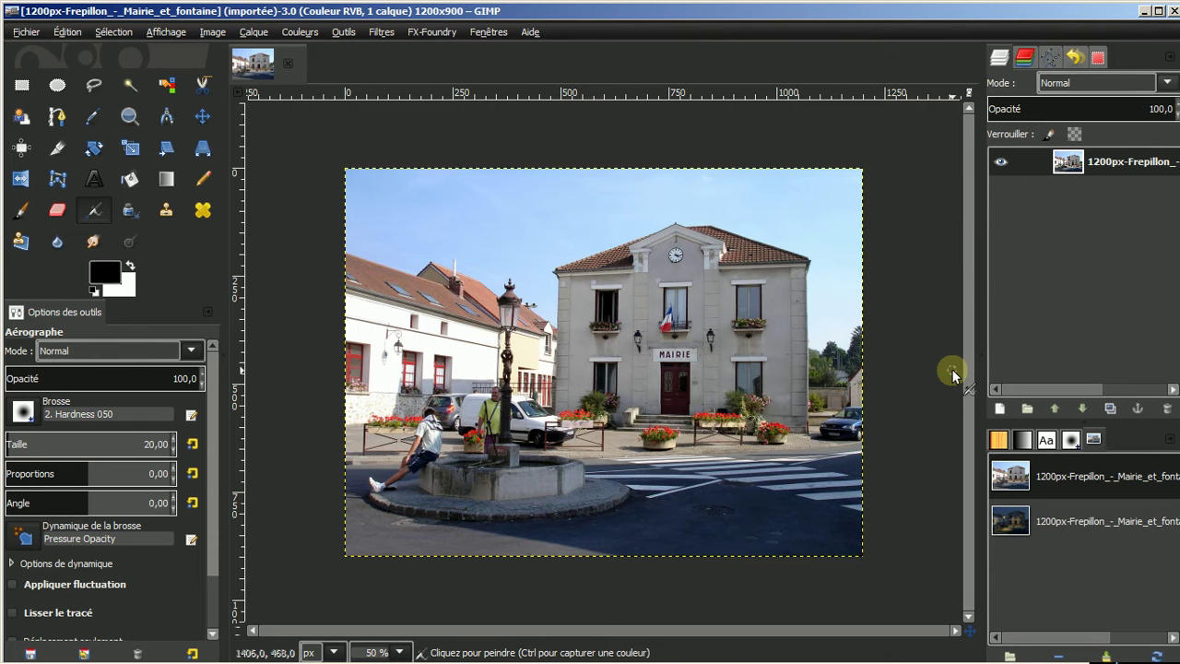
# Display the finished night version of the town hall photo and compare it with the original daytime image.
pyautogui.scroll(1, 808, 428)
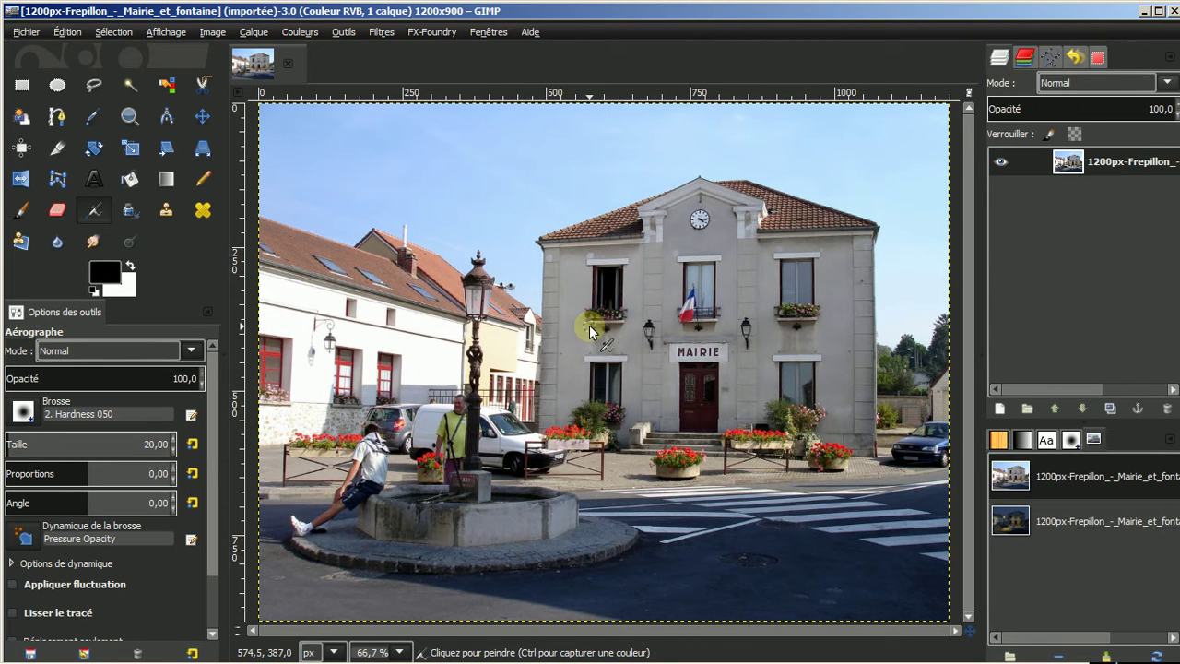
pyautogui.scroll(-1, 599, 332)
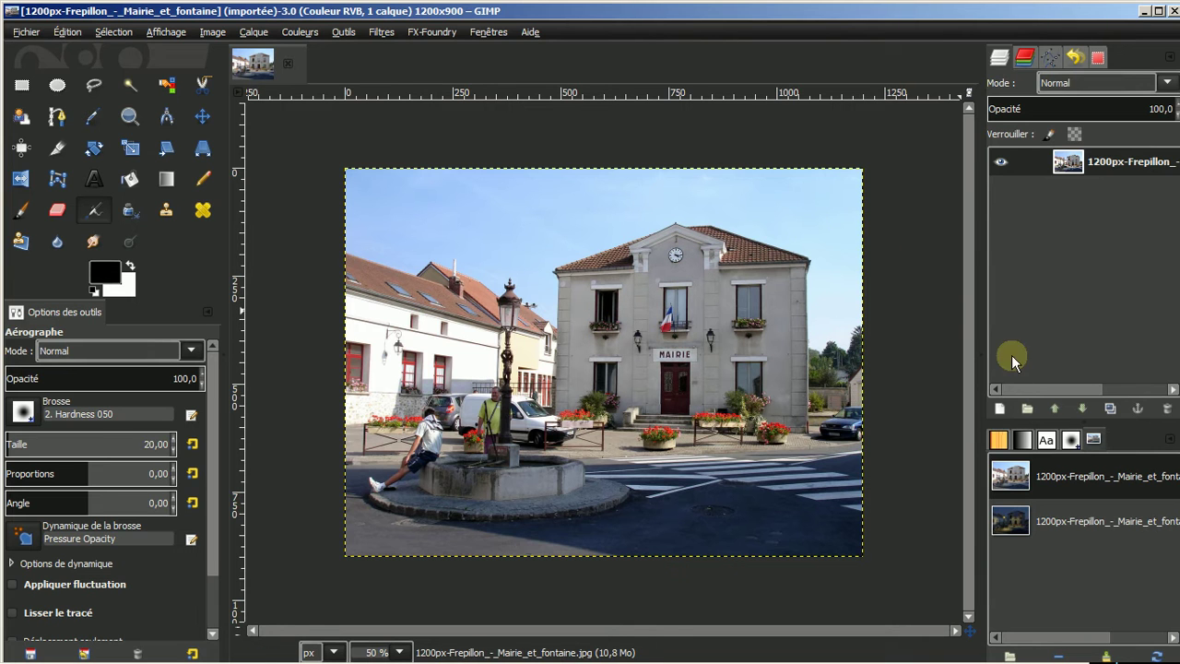
pyautogui.doubleClick(1058, 521)
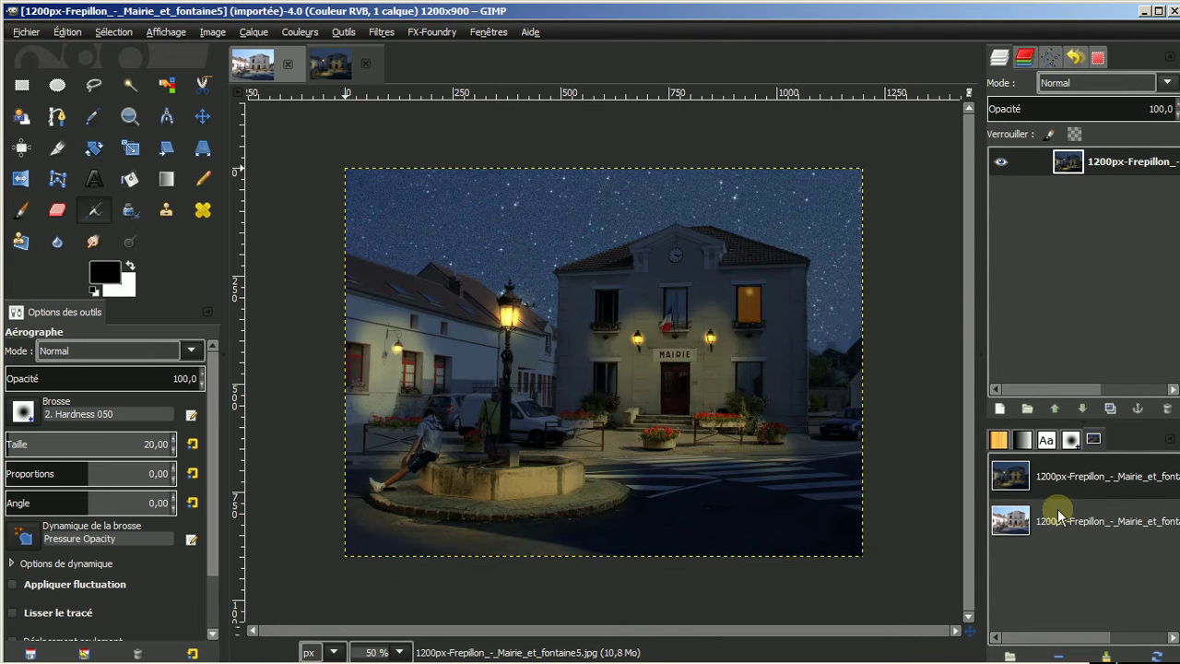
pyautogui.click(262, 65)
pyautogui.click(317, 64)
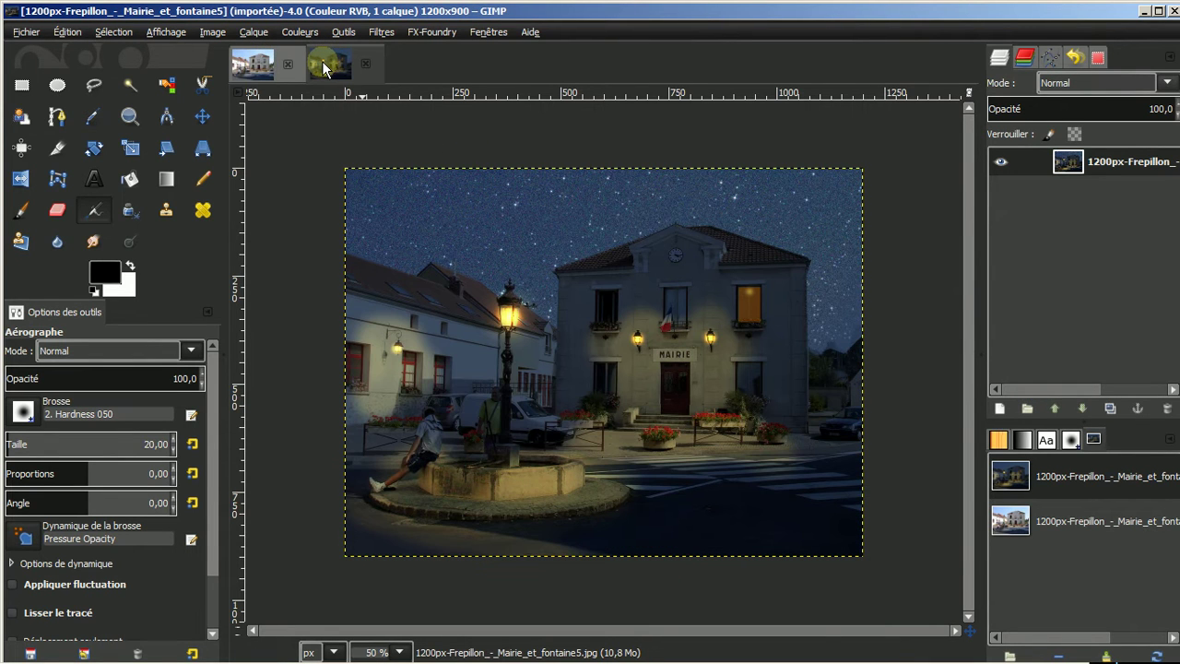
pyautogui.click(255, 66)
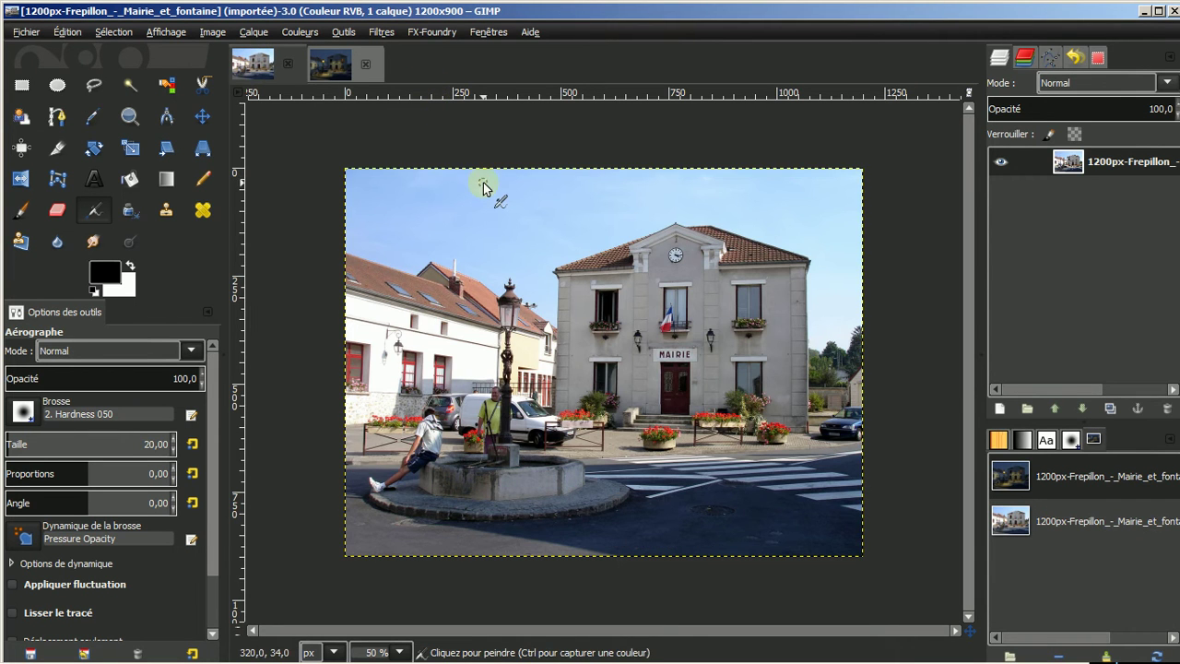
pyautogui.scroll(1, 559, 281)
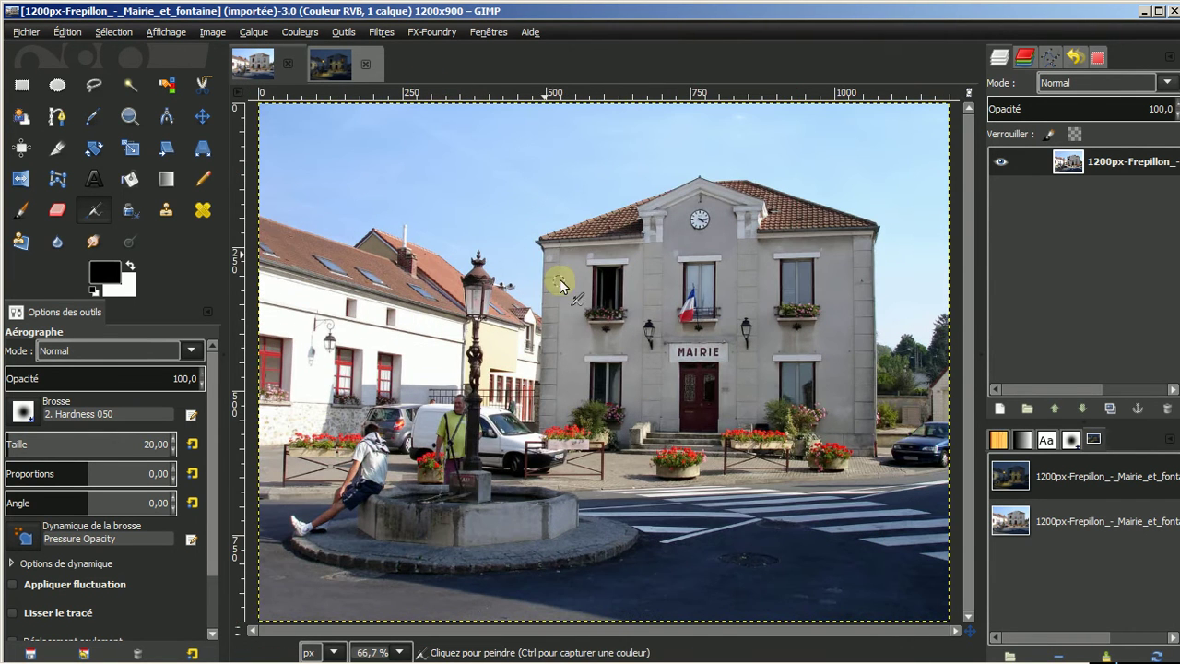
# Add an alpha channel to the daytime photo's layer and duplicate that layer.
pyautogui.rightClick(1111, 166)
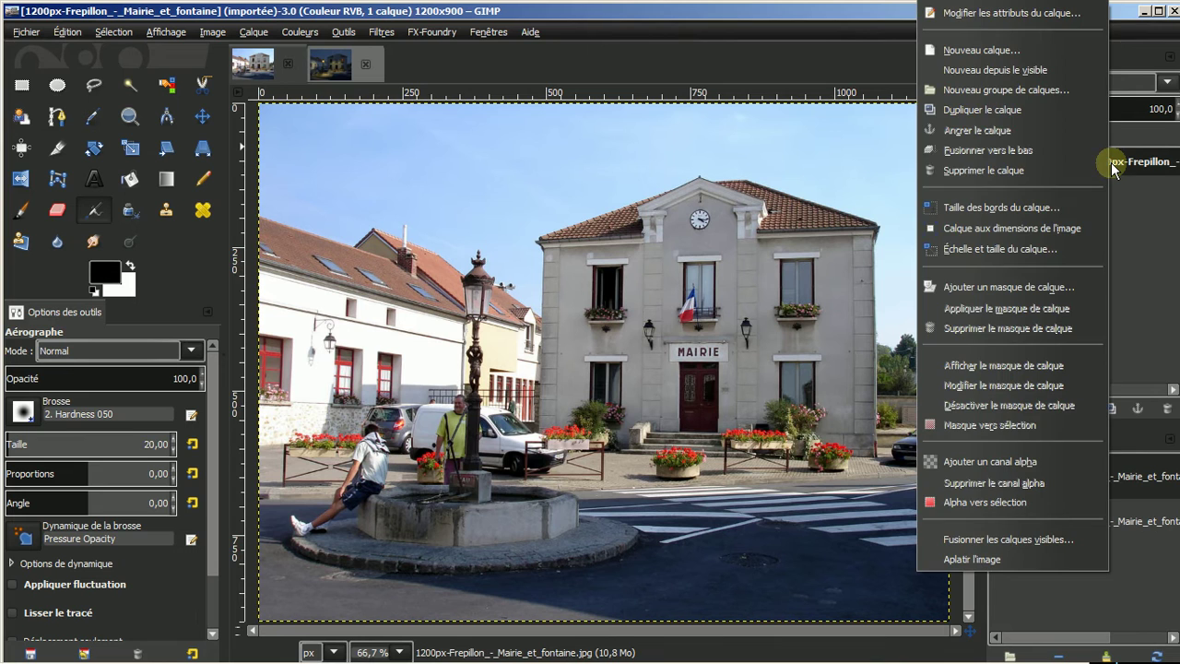
pyautogui.click(995, 465)
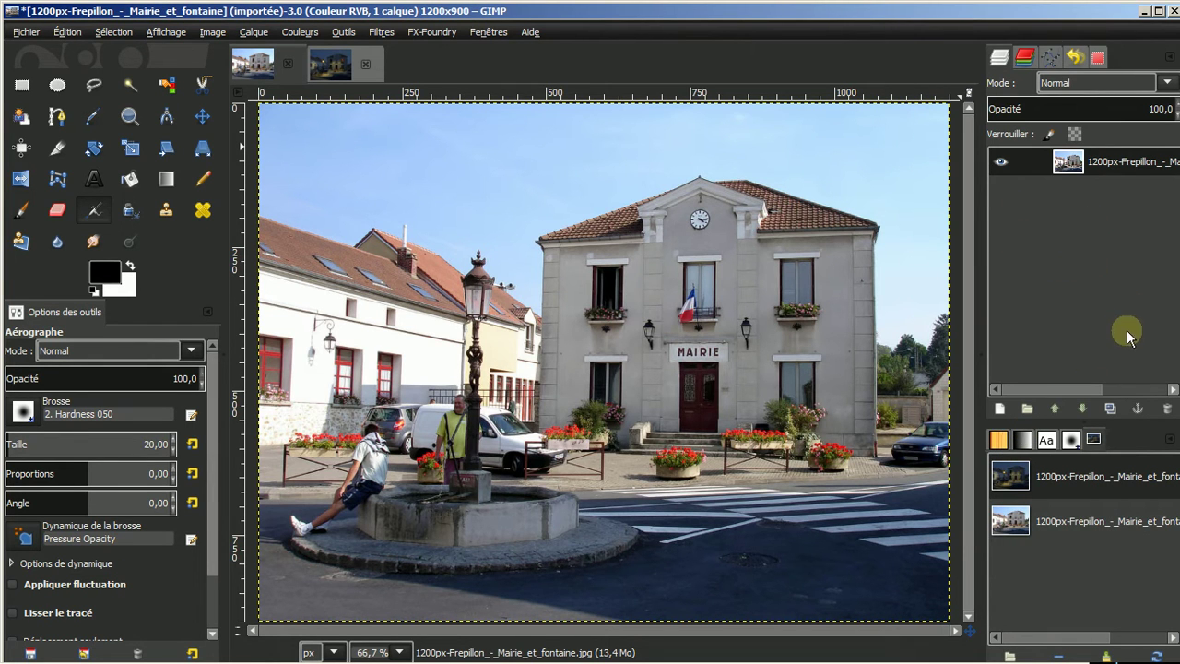
pyautogui.click(1110, 410)
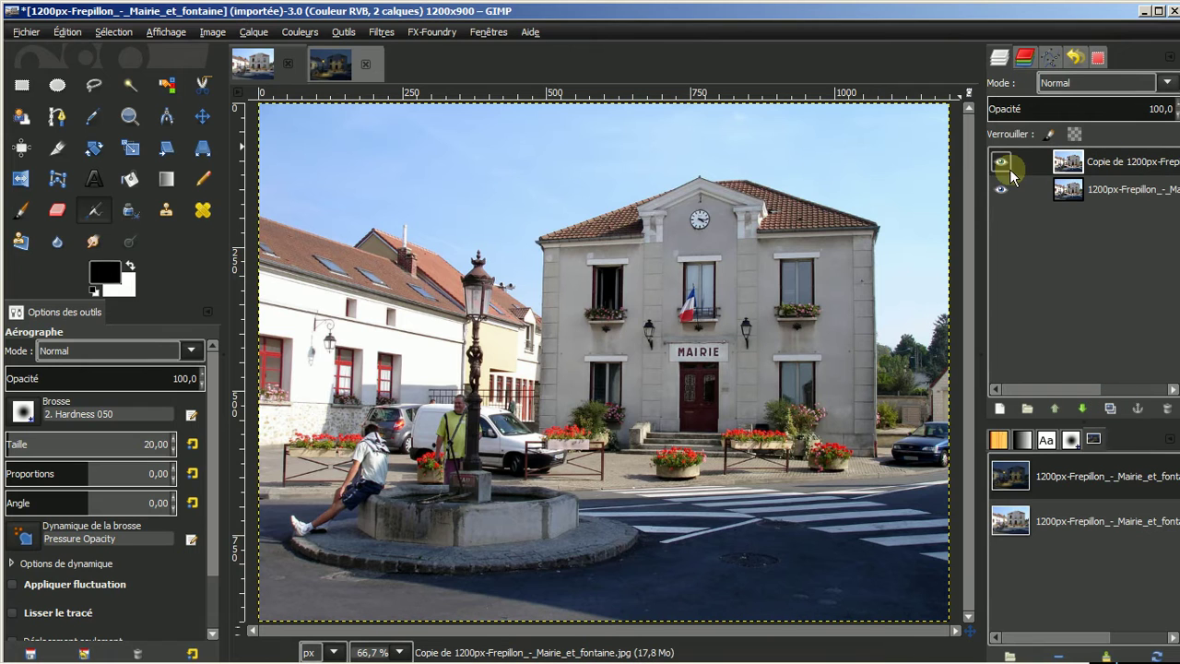
# Hide the original photo layer and create a new transparent 1200 × 900 px layer named Calque above the copy.
pyautogui.click(1000, 190)
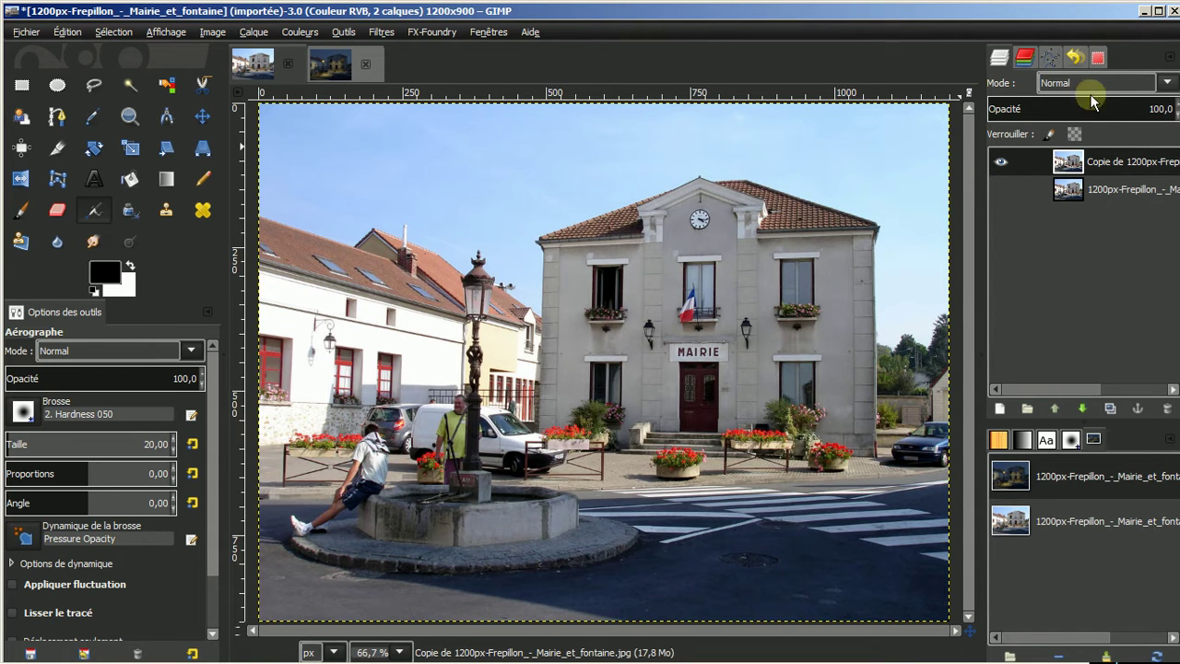
pyautogui.click(1002, 411)
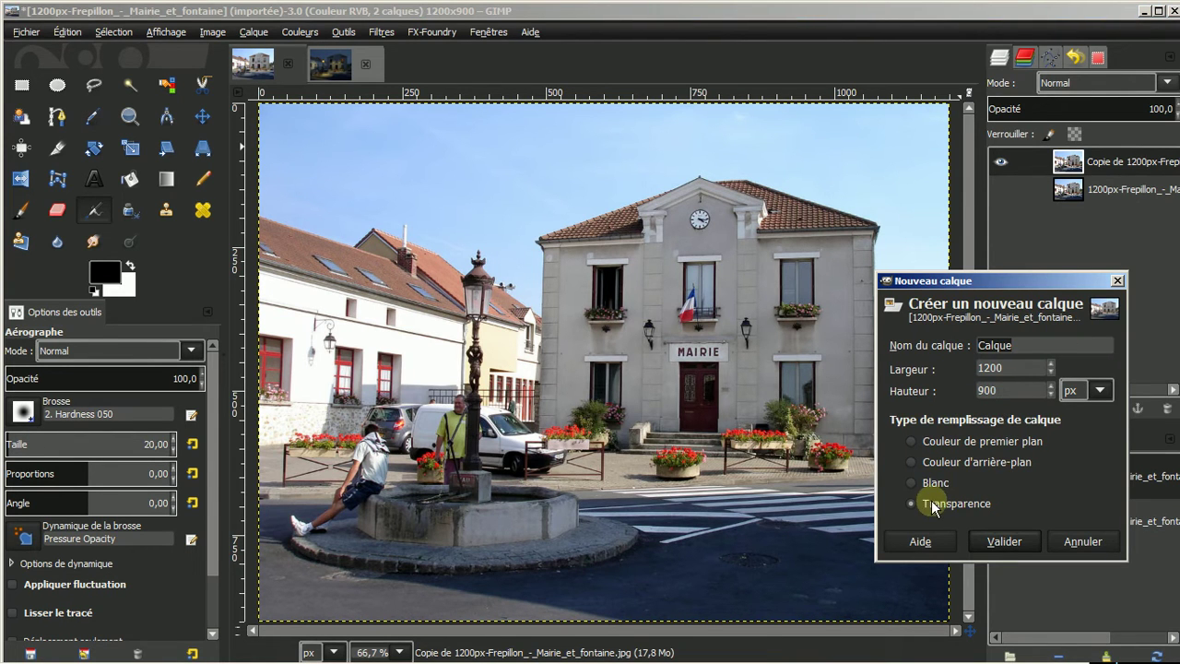
pyautogui.click(1004, 542)
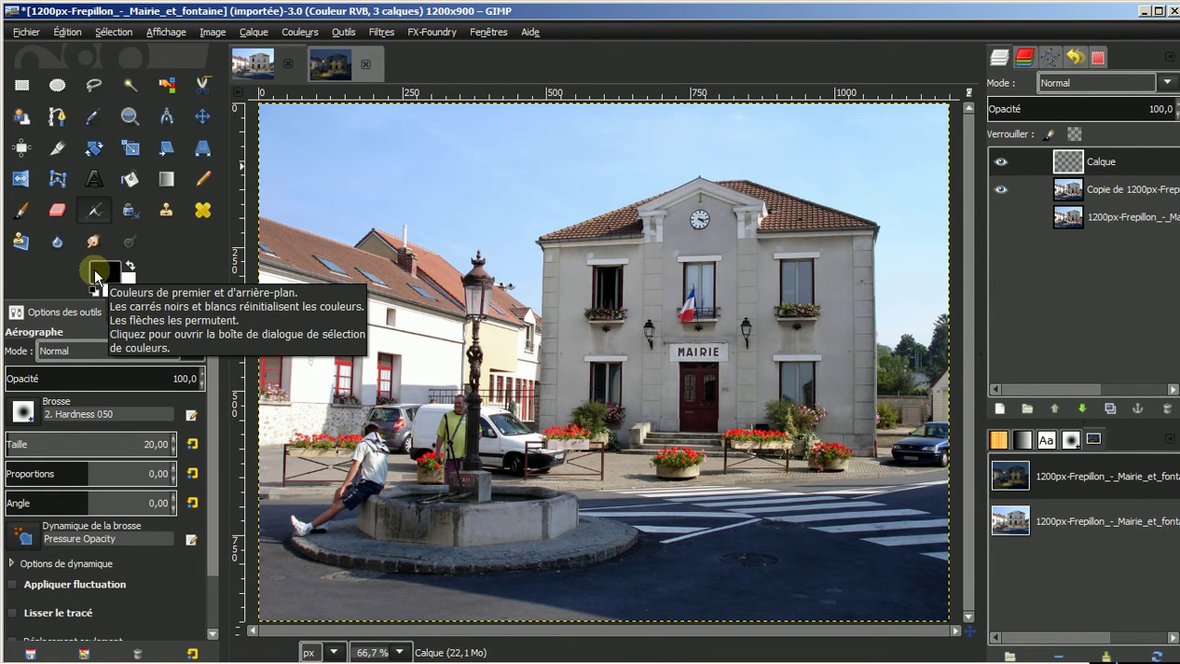
# Set the foreground colour to dark blue 28384f and fill the new Calque layer with it.
pyautogui.click(98, 273)
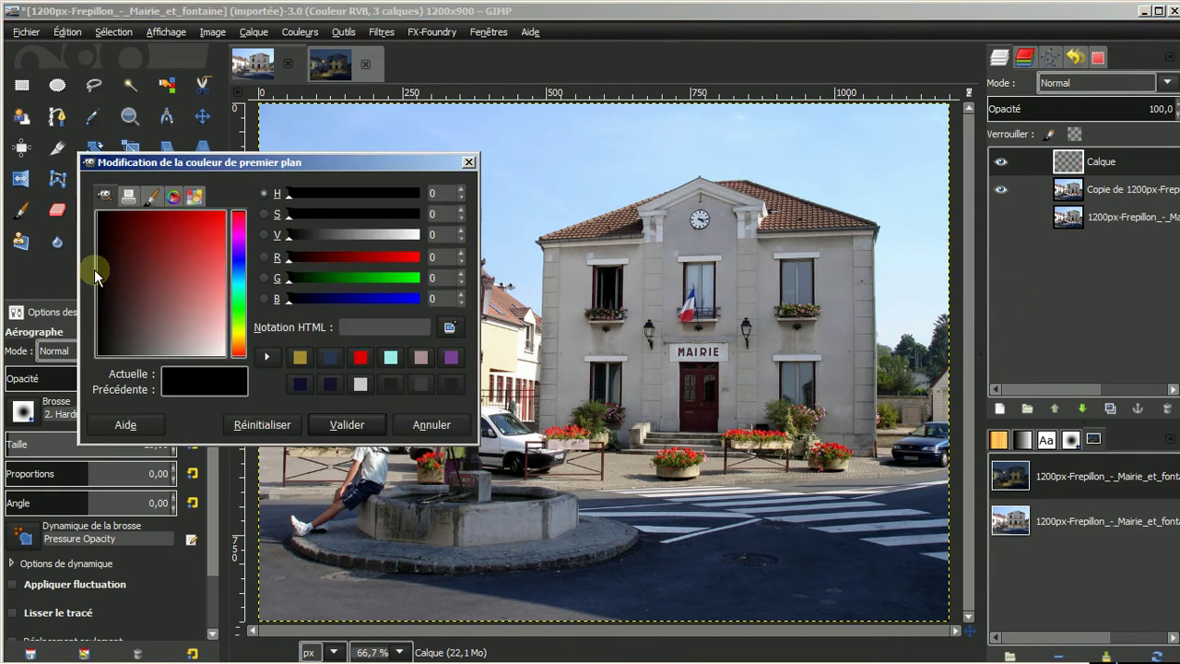
pyautogui.click(327, 355)
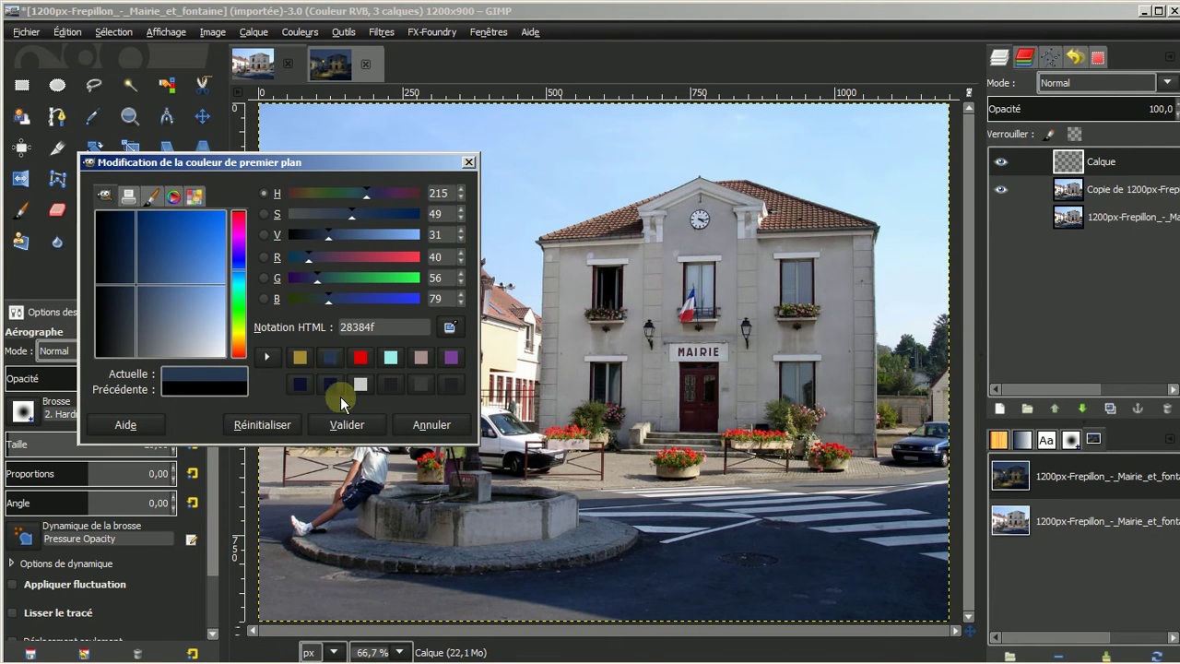
pyautogui.click(346, 425)
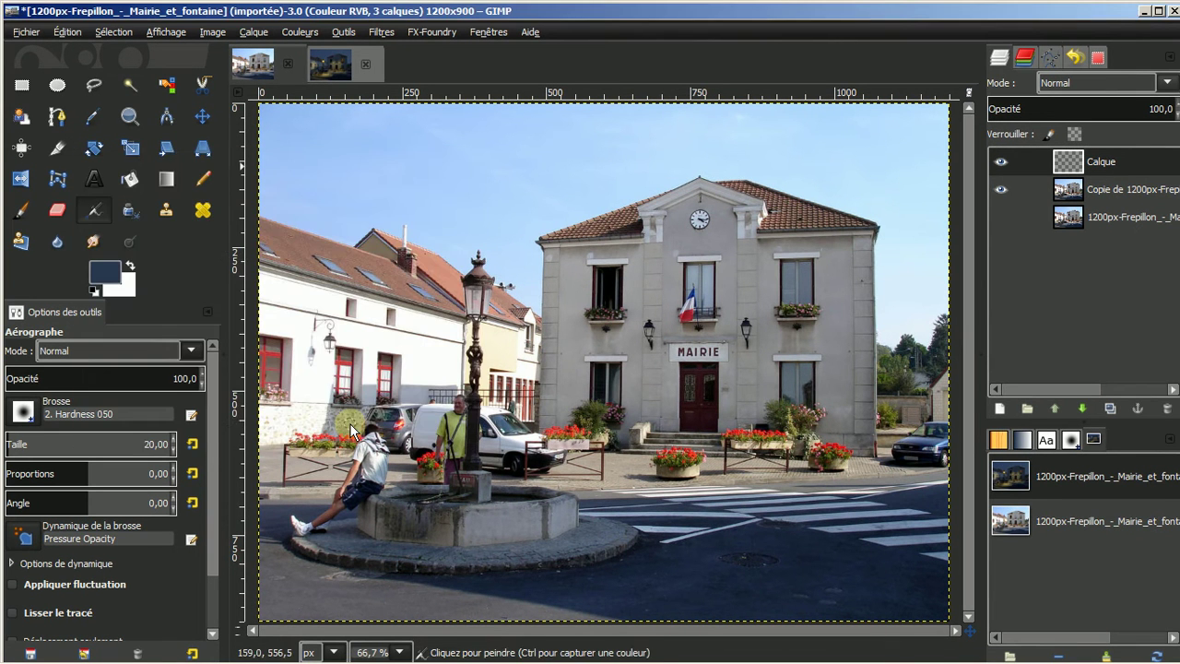
pyautogui.click(128, 180)
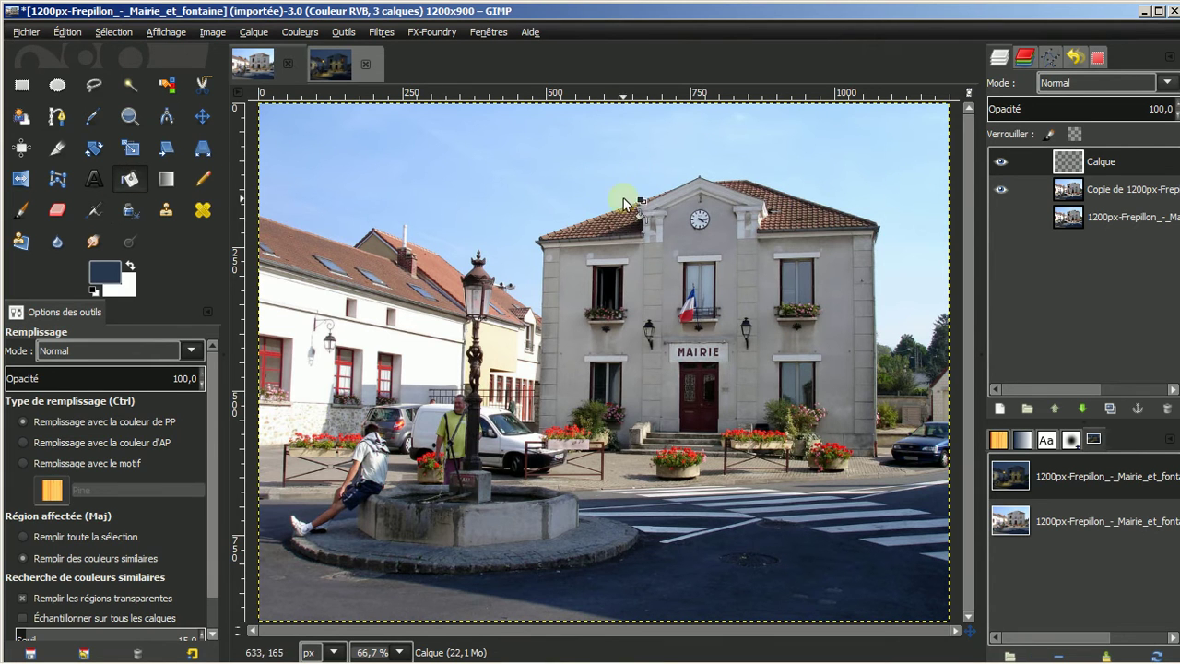
pyautogui.click(429, 332)
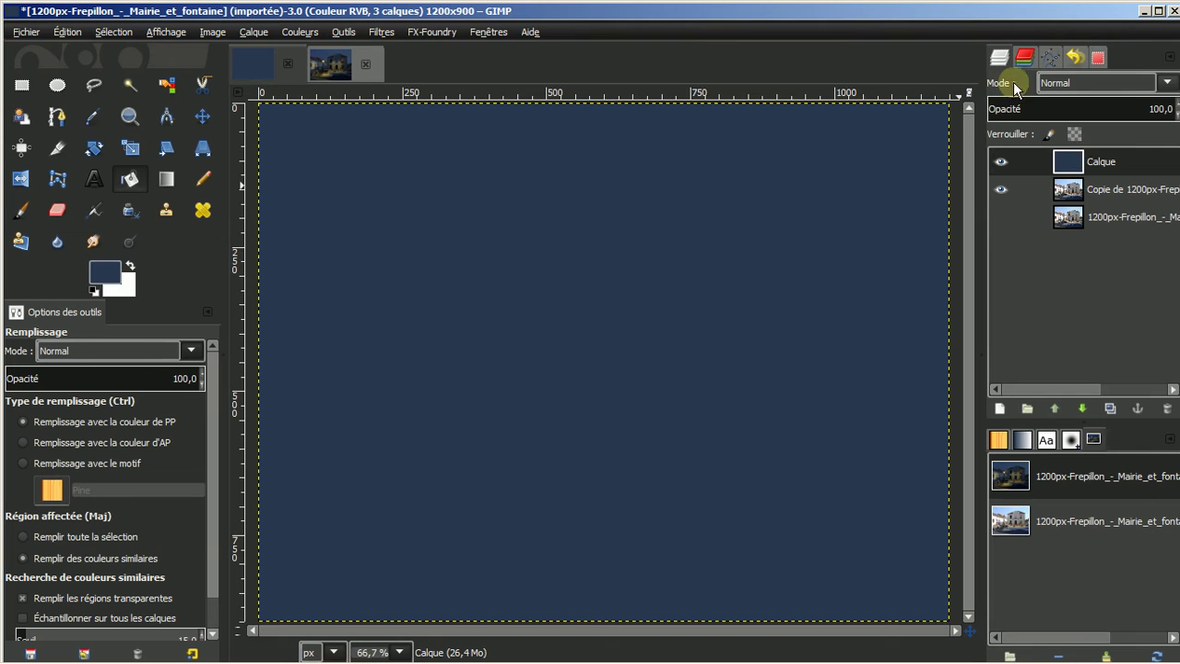
# Try the Multiplier and Lumière dure blend modes on the dark blue layer.
pyautogui.click(1168, 83)
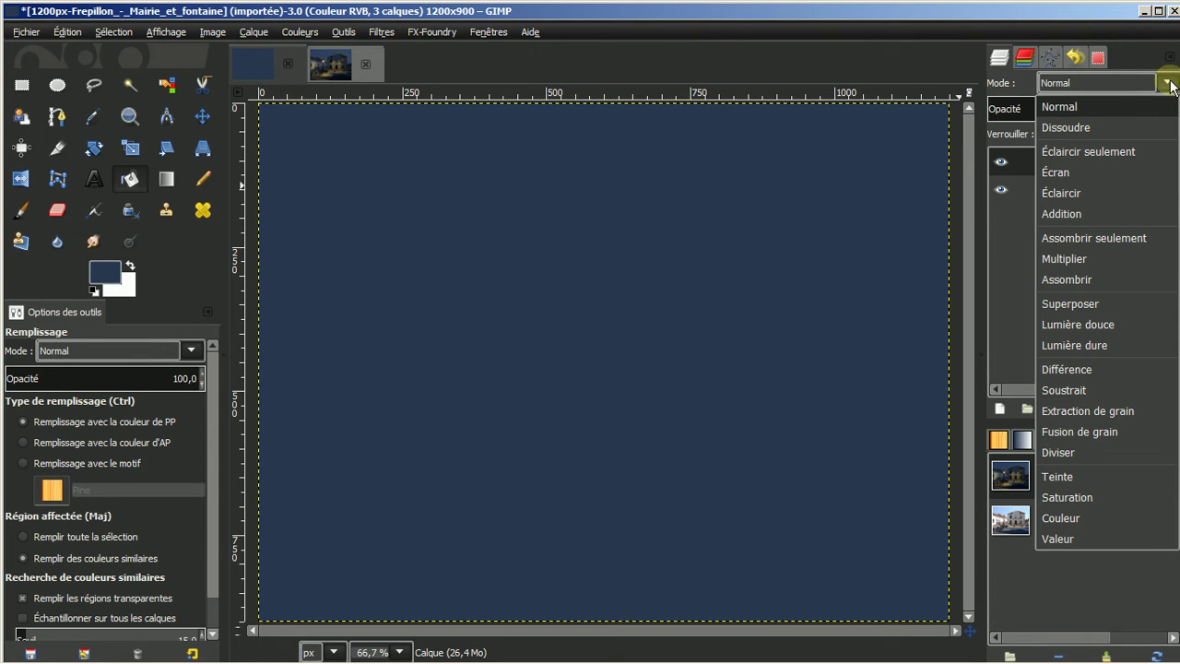
pyautogui.click(1053, 260)
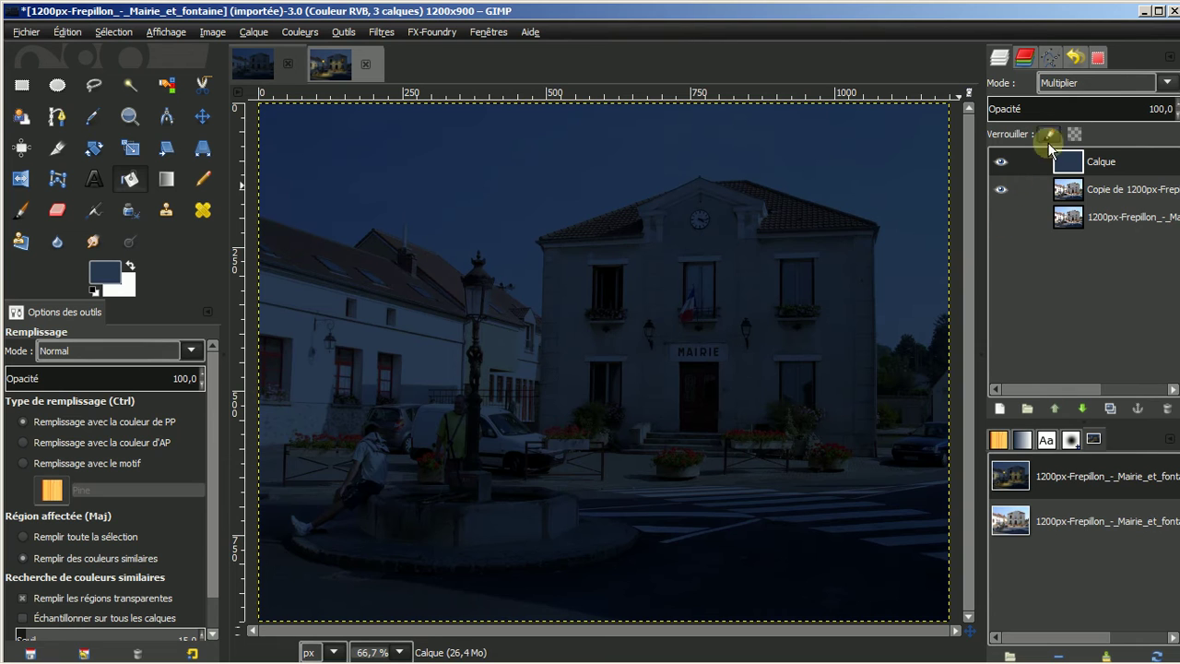
pyautogui.click(1168, 83)
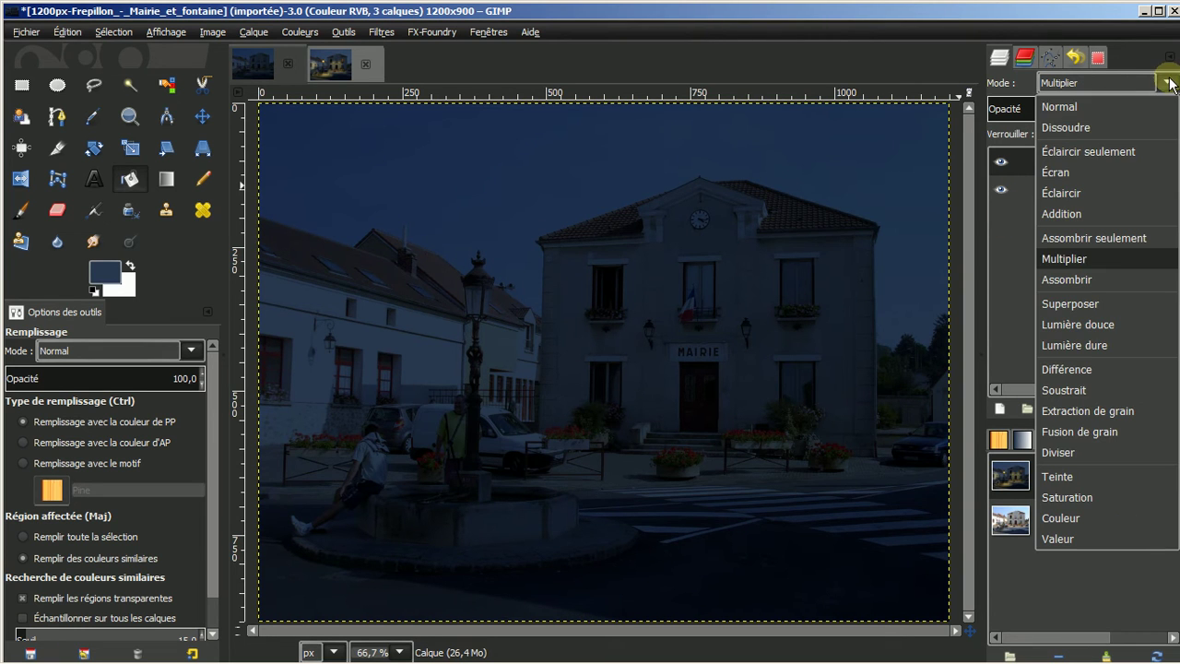
pyautogui.click(1081, 343)
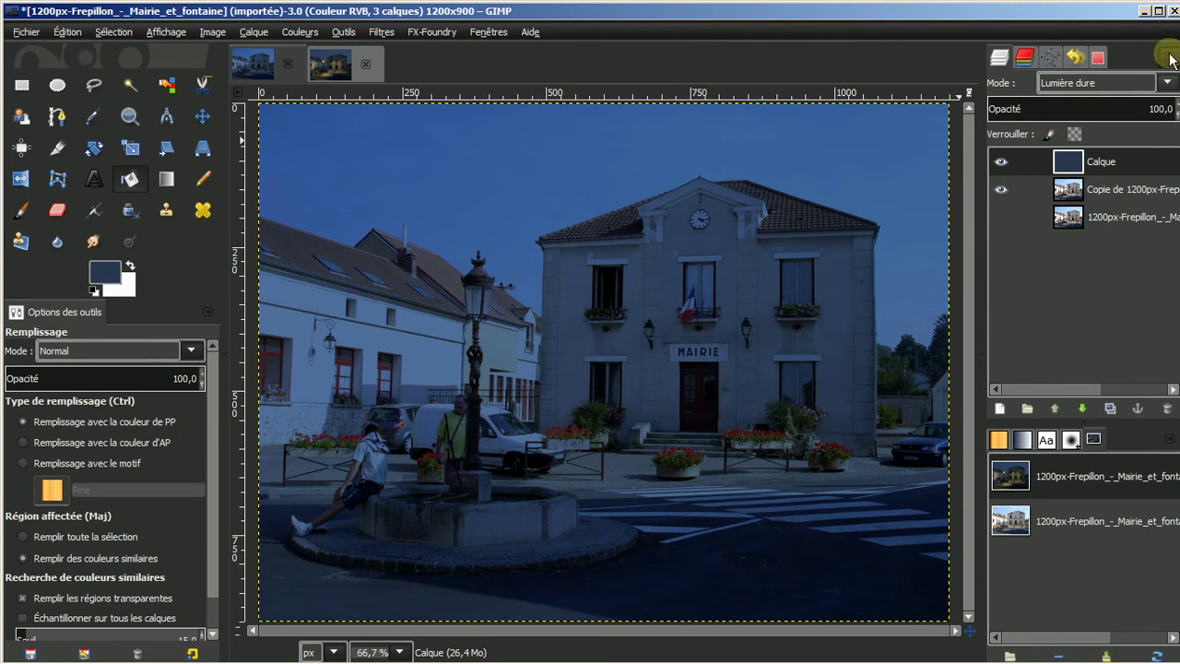
# Set the dark blue layer's blend mode to Multiplier and its opacity to 95.
pyautogui.click(1168, 83)
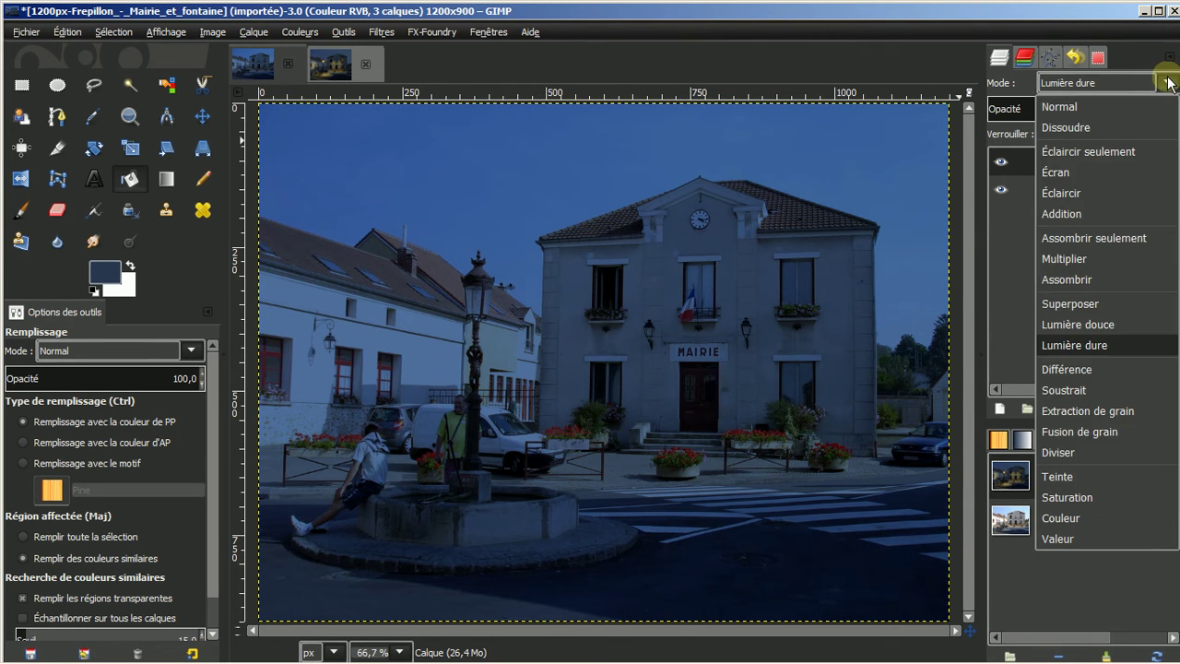
pyautogui.click(1091, 259)
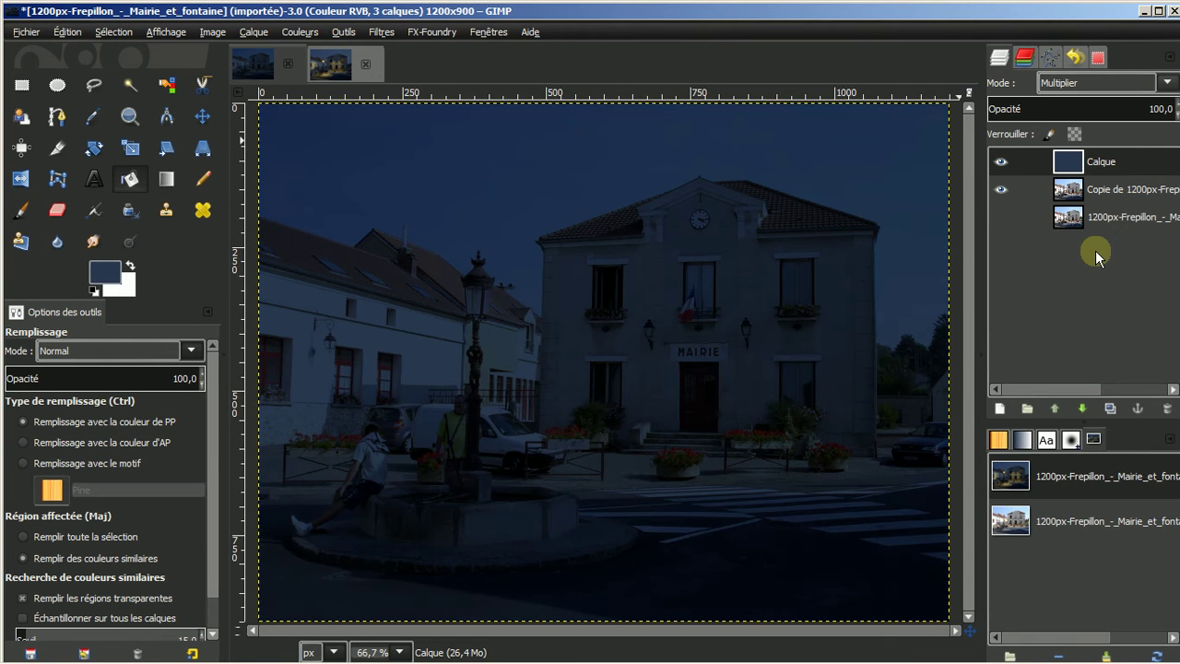
pyautogui.click(1178, 115)
pyautogui.click(1177, 115)
pyautogui.click(1177, 115)
pyautogui.click(1177, 116)
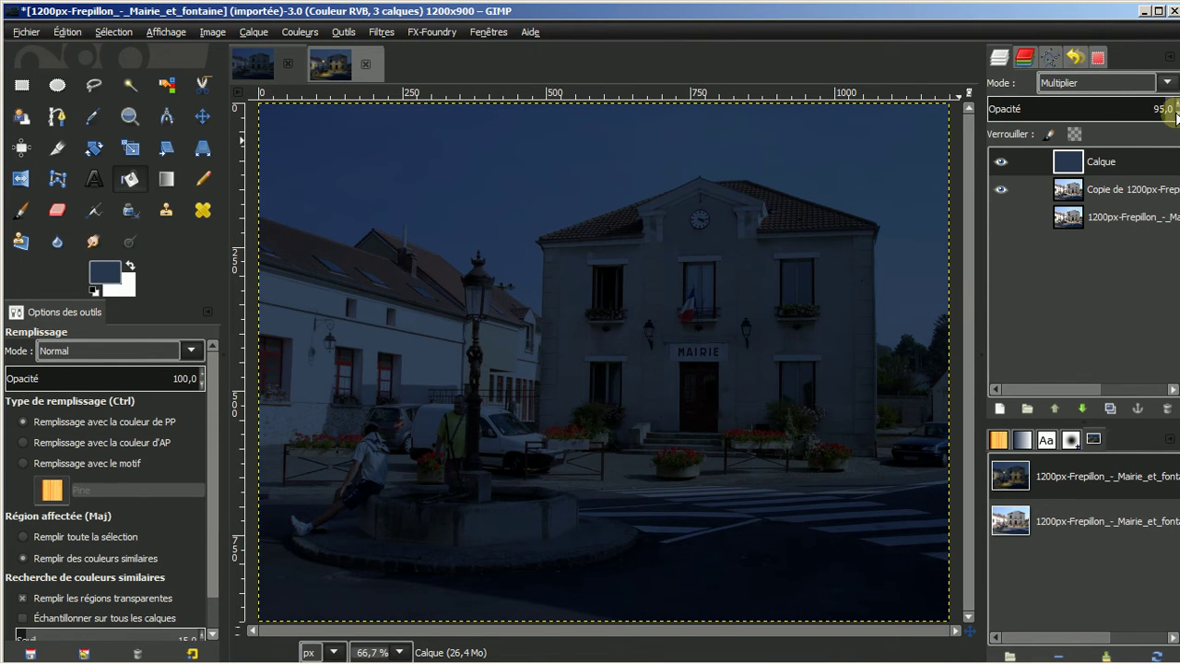
# Merge the dark blue layer down into the photo copy and duplicate the merged layer.
pyautogui.rightClick(1116, 171)
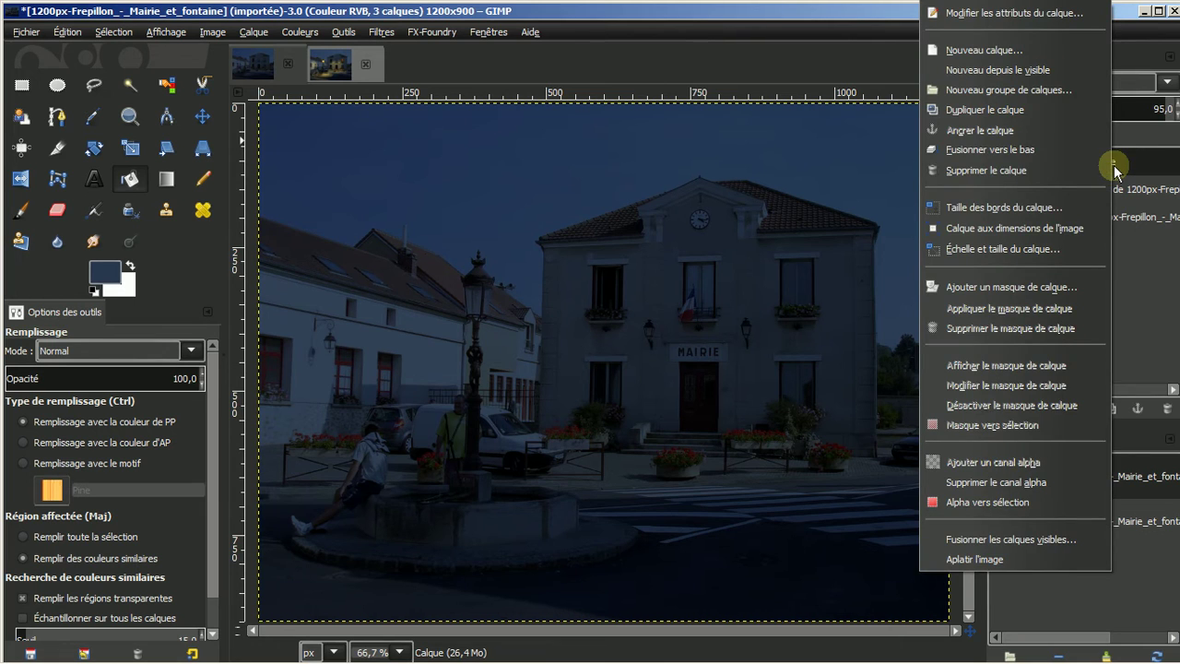
pyautogui.click(1035, 150)
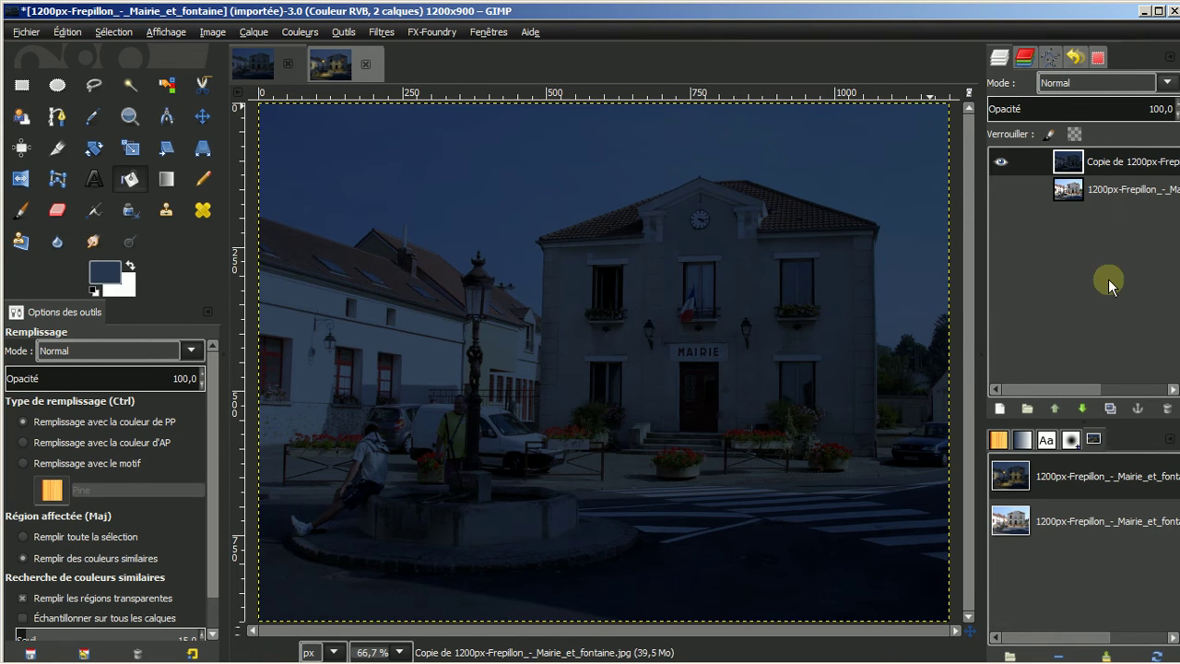
pyautogui.click(1110, 409)
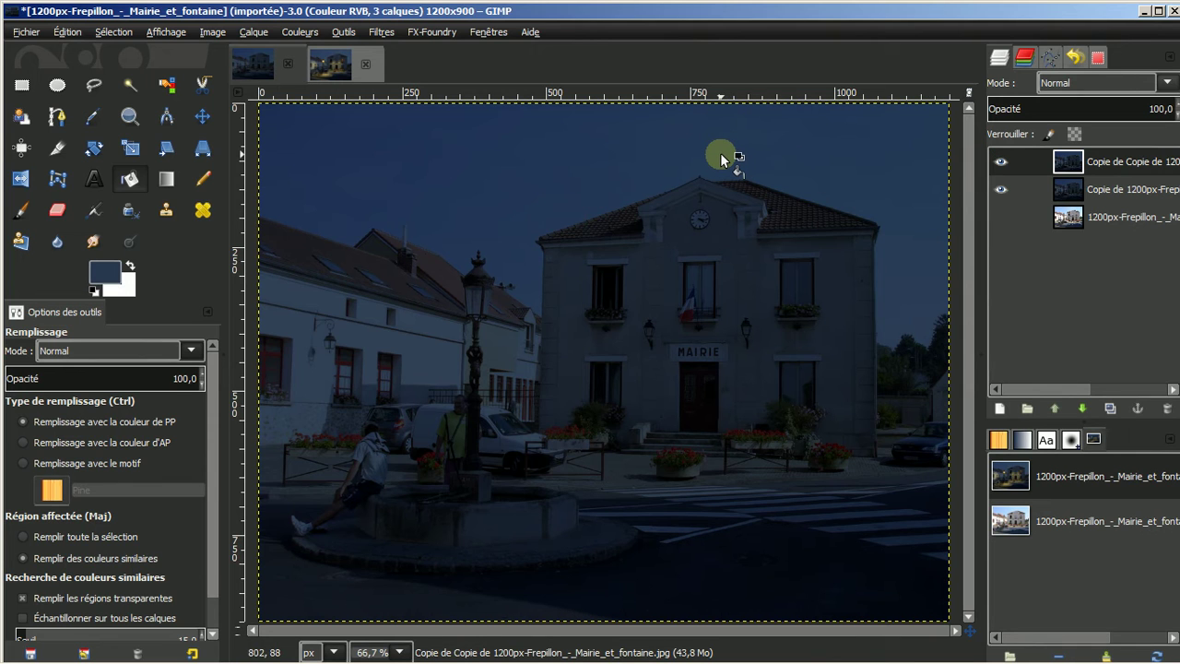
# Start the Brouillage TSV noise filter on the top layer with Contrôle 8, Teinte 180 and Saturation 255.
pyautogui.click(383, 37)
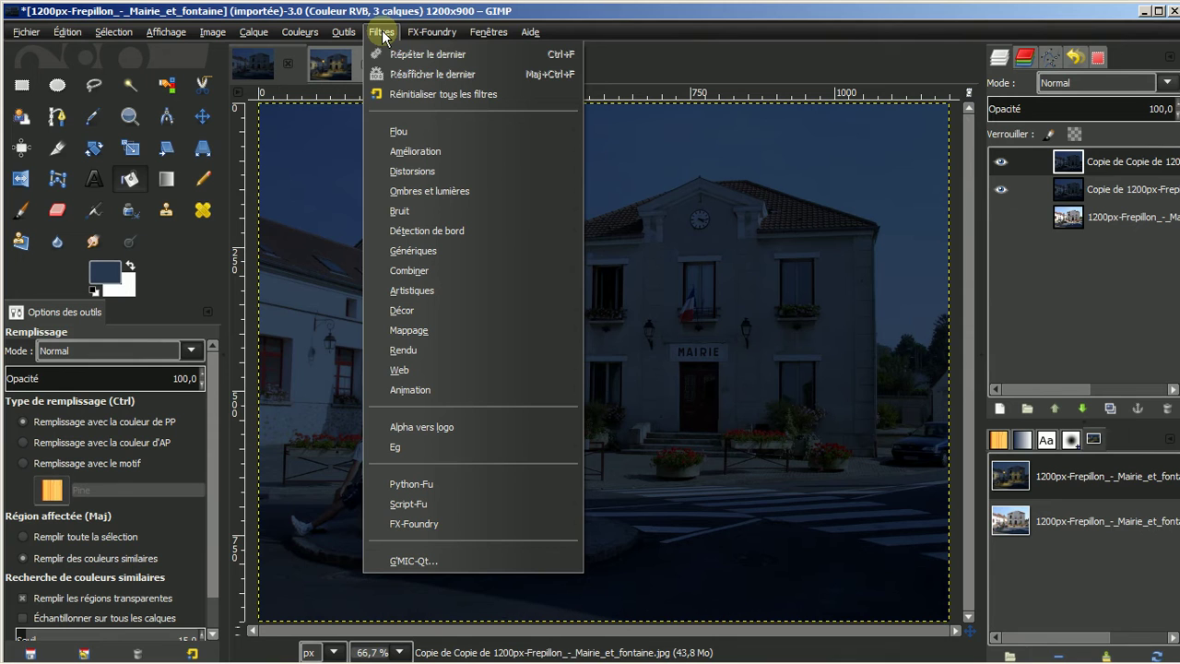
pyautogui.moveTo(484, 211)
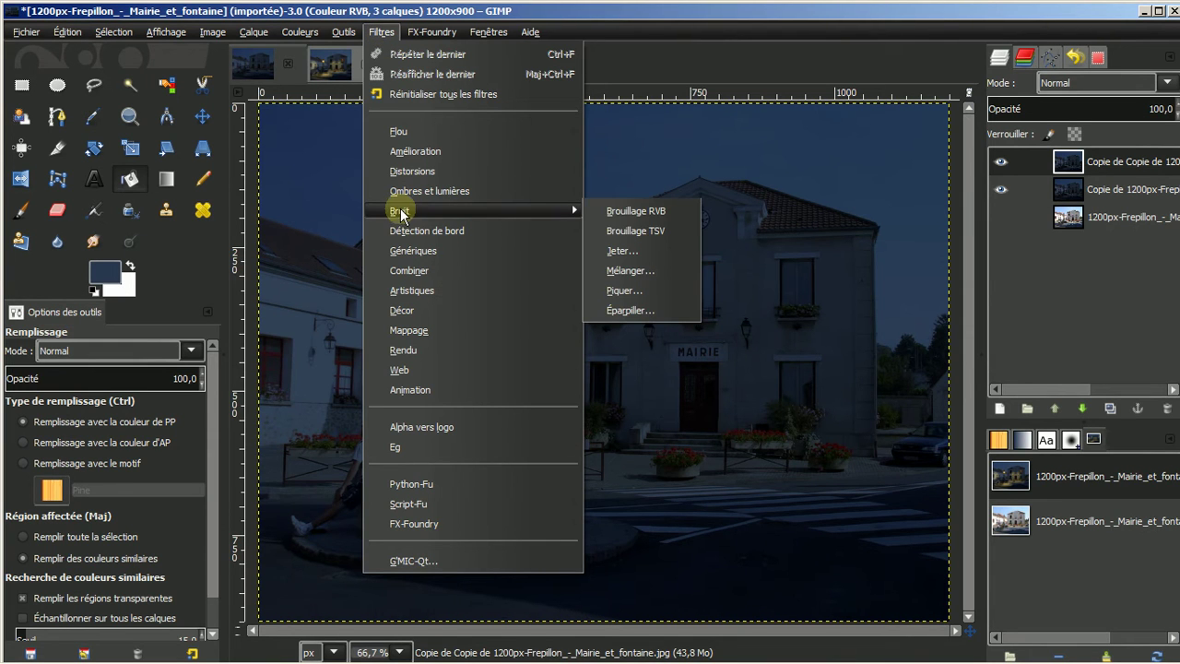
pyautogui.click(633, 230)
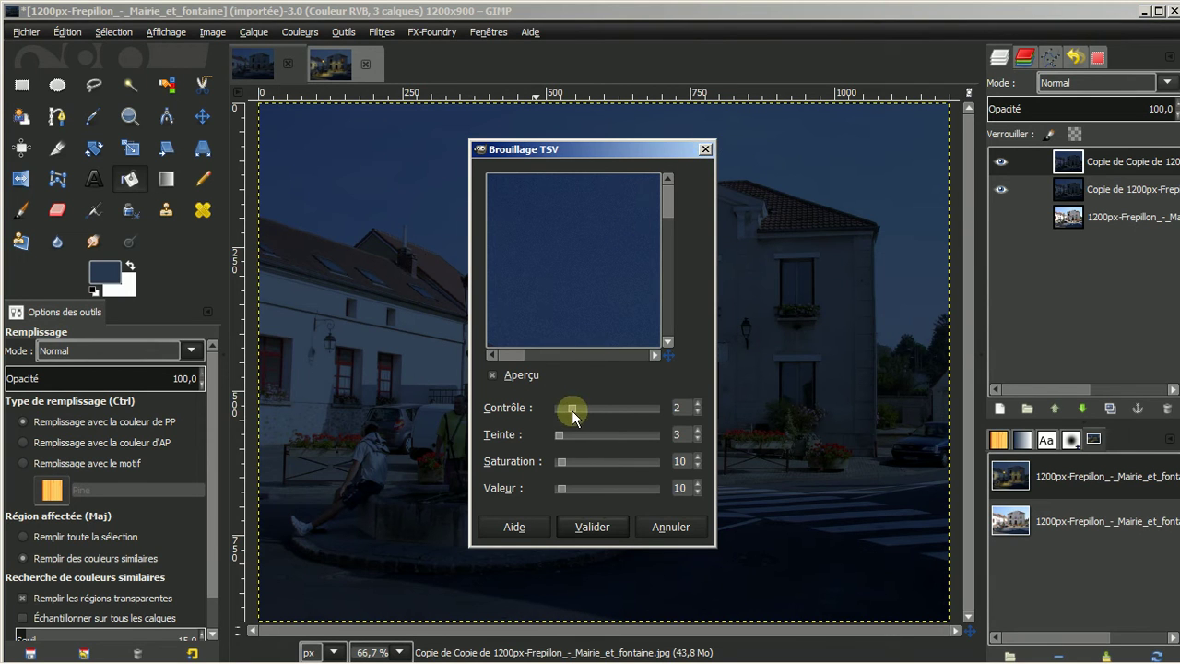
pyautogui.moveTo(570, 405); pyautogui.dragTo(623, 408)
pyautogui.moveTo(559, 433); pyautogui.dragTo(651, 442)
pyautogui.moveTo(559, 459); pyautogui.dragTo(670, 468)
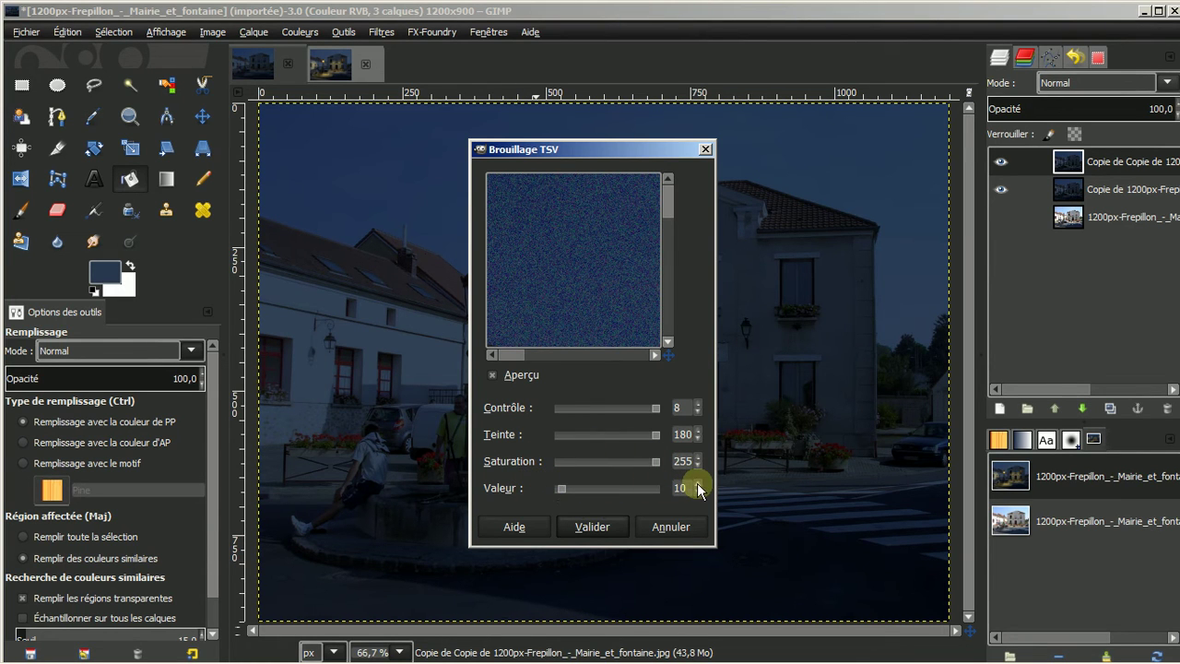
# Set the noise filter's Valeur to 100 and apply it to the top layer.
pyautogui.scroll(7, 698, 485)
pyautogui.scroll(20, 698, 486)
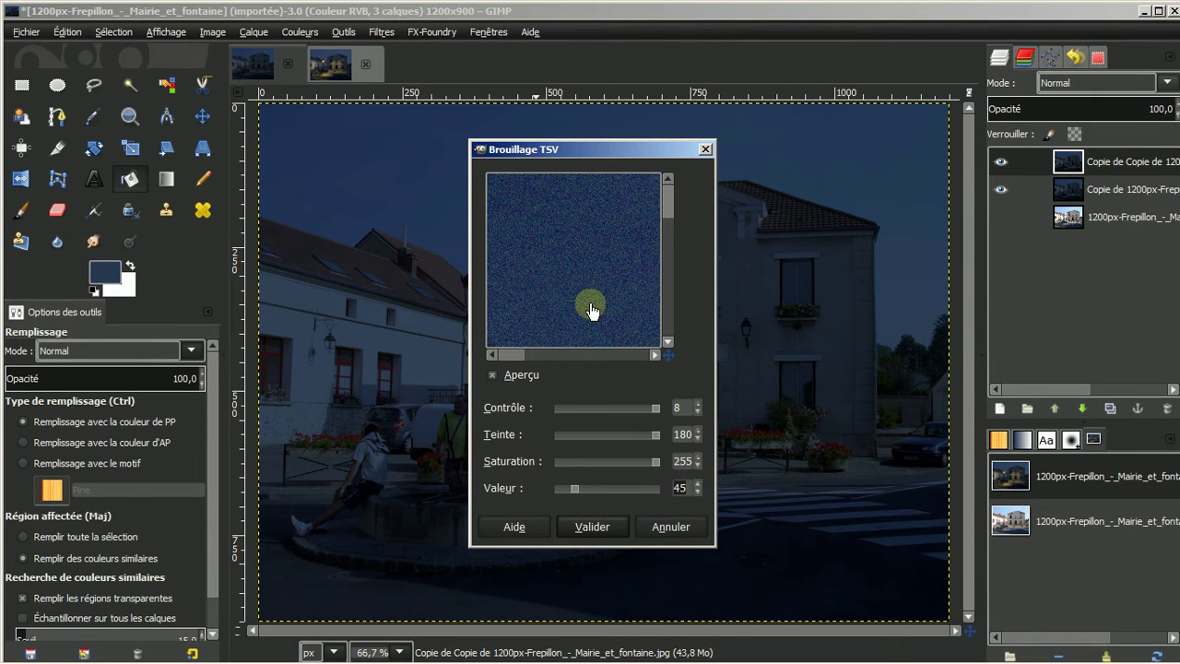
pyautogui.press('BackSpace')
pyautogui.press('BackSpace')
pyautogui.write('100')
pyautogui.press('Return')
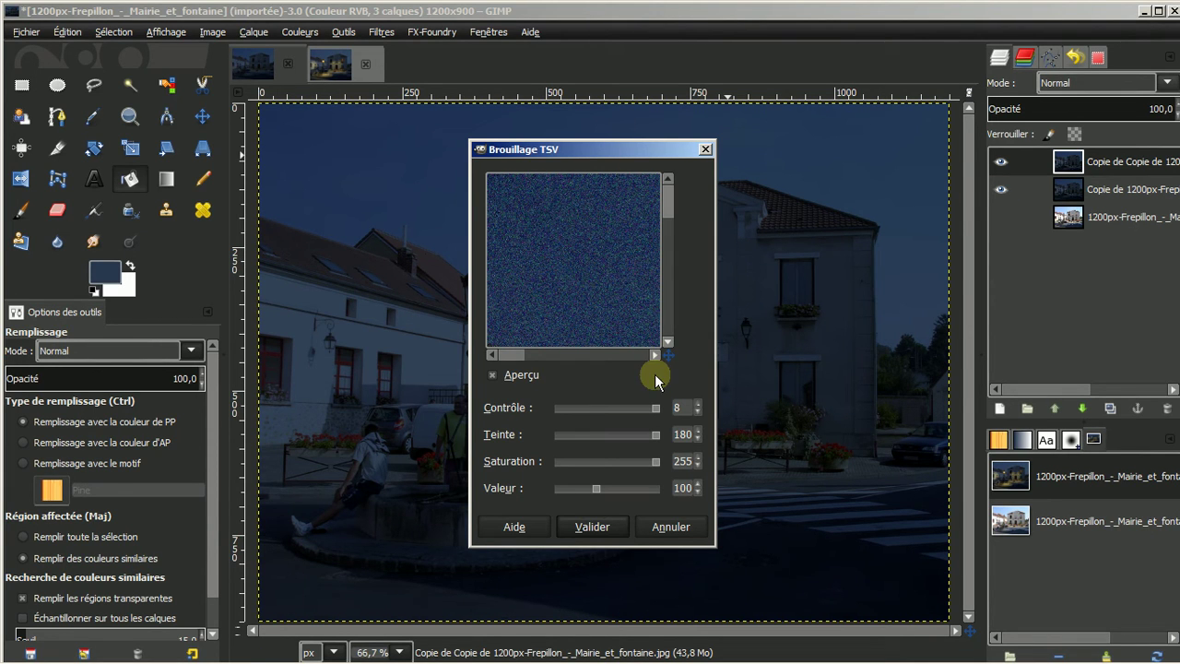
pyautogui.click(593, 526)
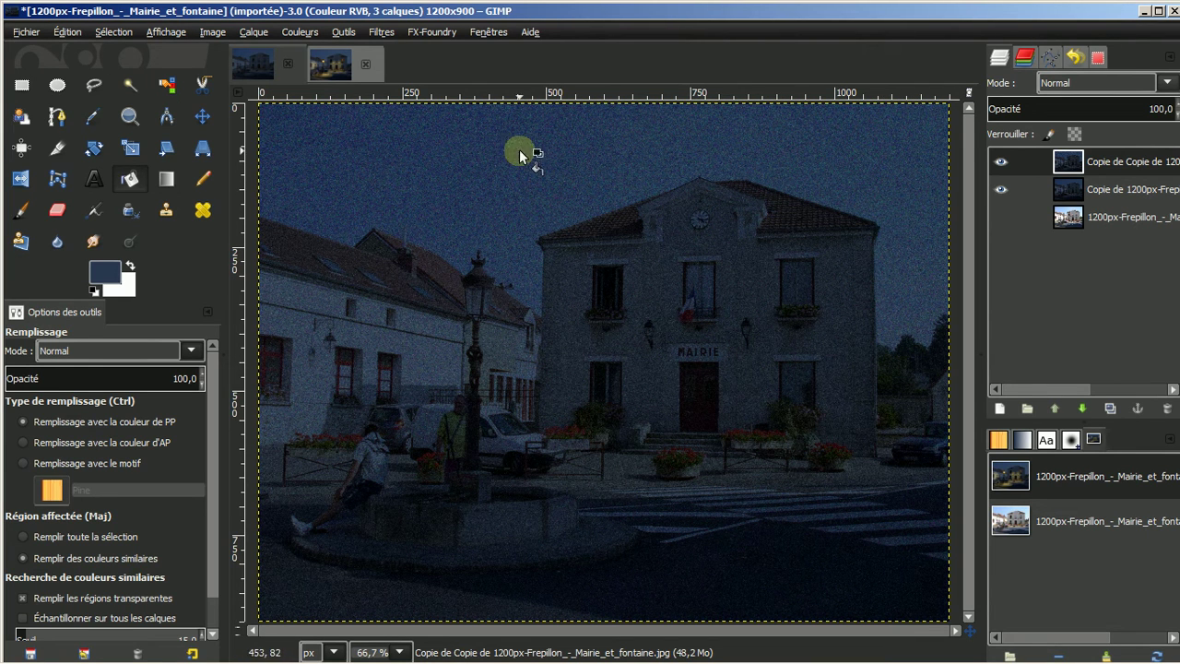
# Apply the Étinceler filter to the top layer with brightness threshold 0,006, flare intensity 1,00 and a lowered spike density.
pyautogui.click(381, 35)
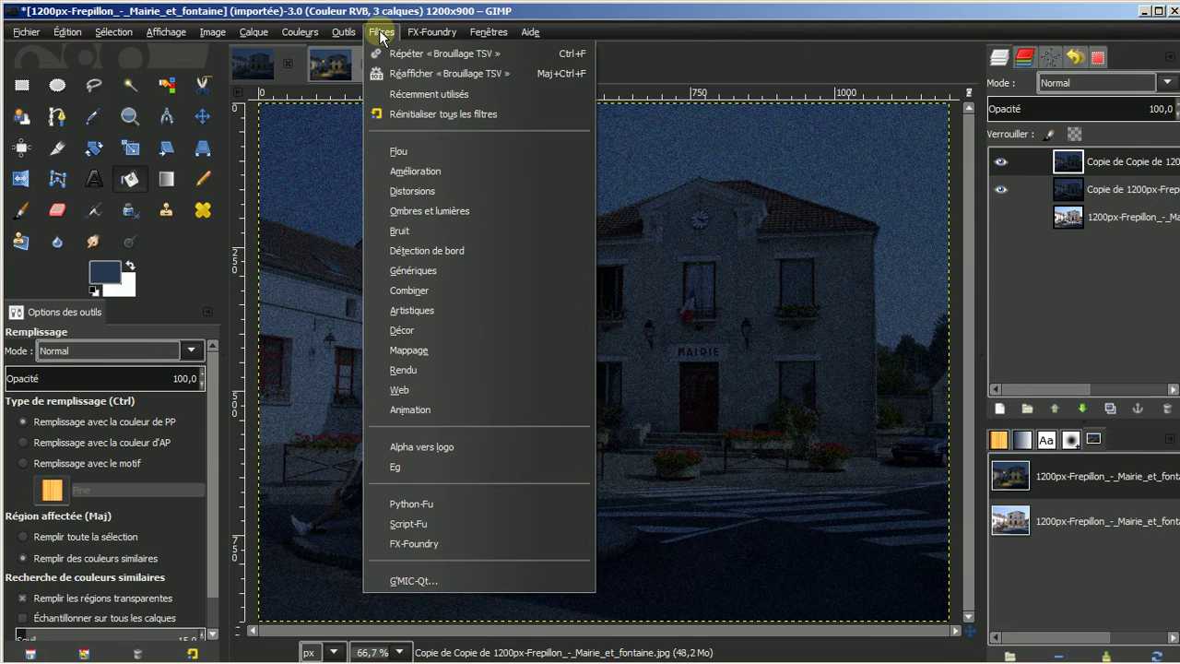
pyautogui.moveTo(419, 216)
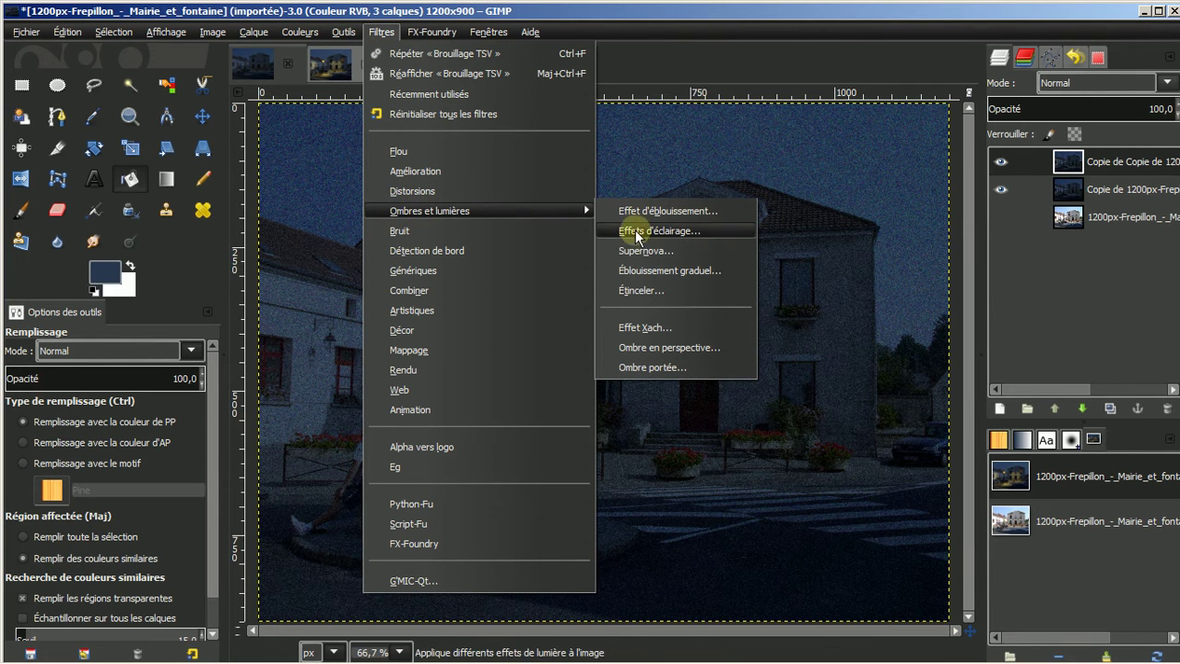
pyautogui.click(632, 293)
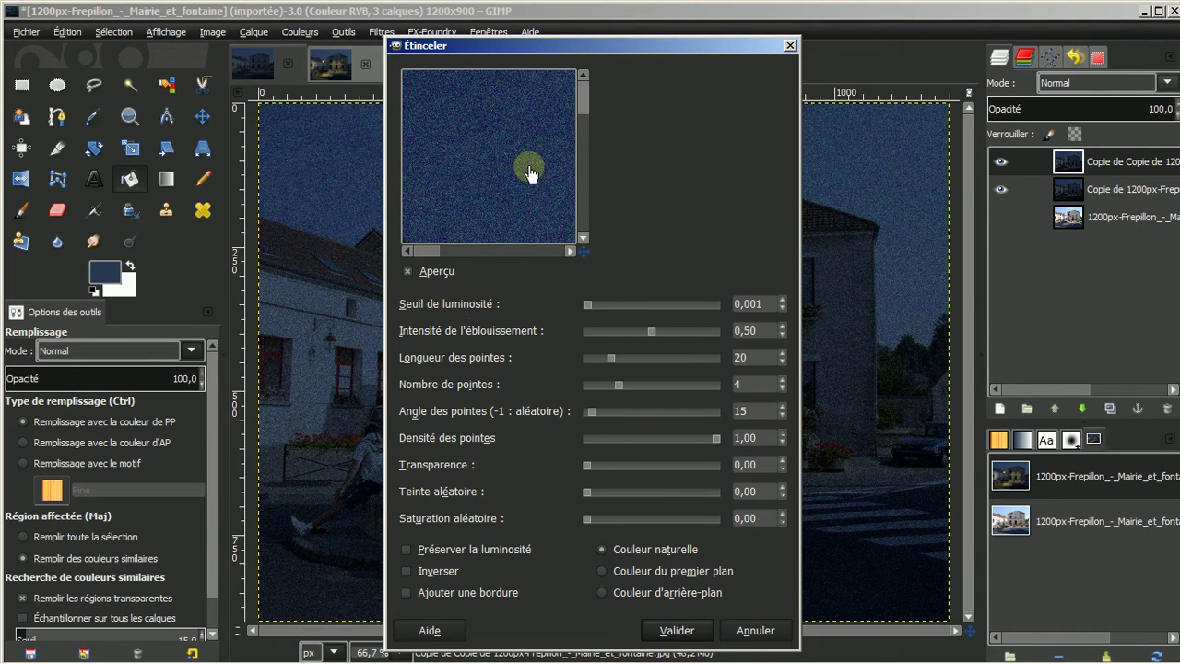
pyautogui.click(782, 299)
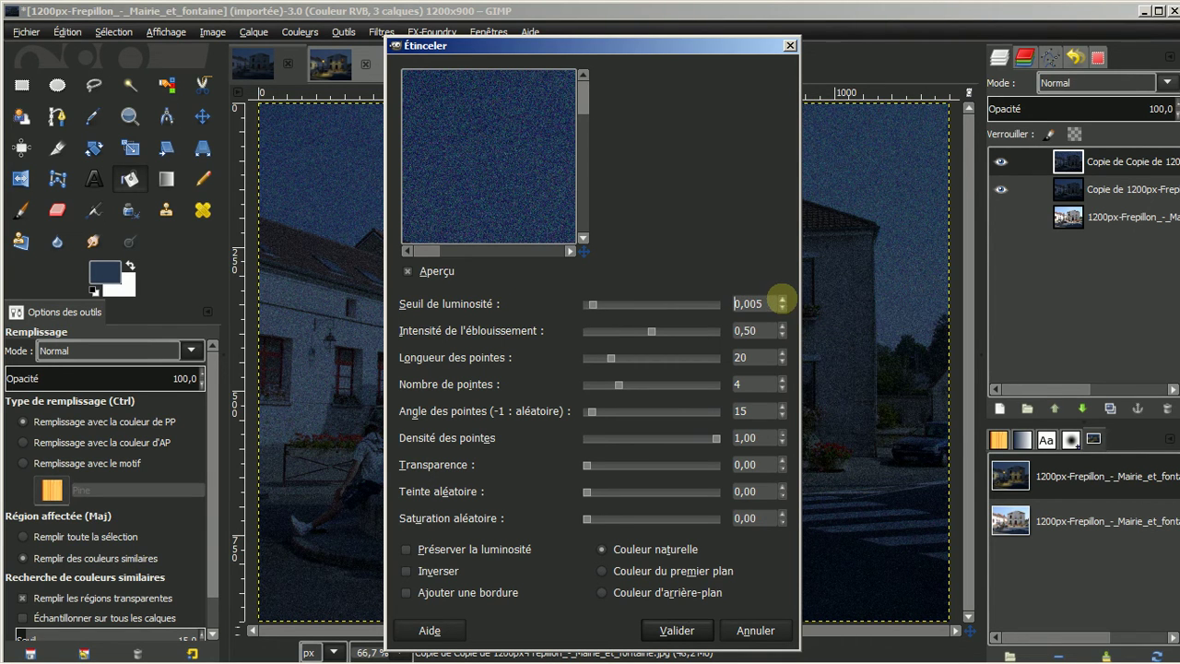
pyautogui.click(782, 300)
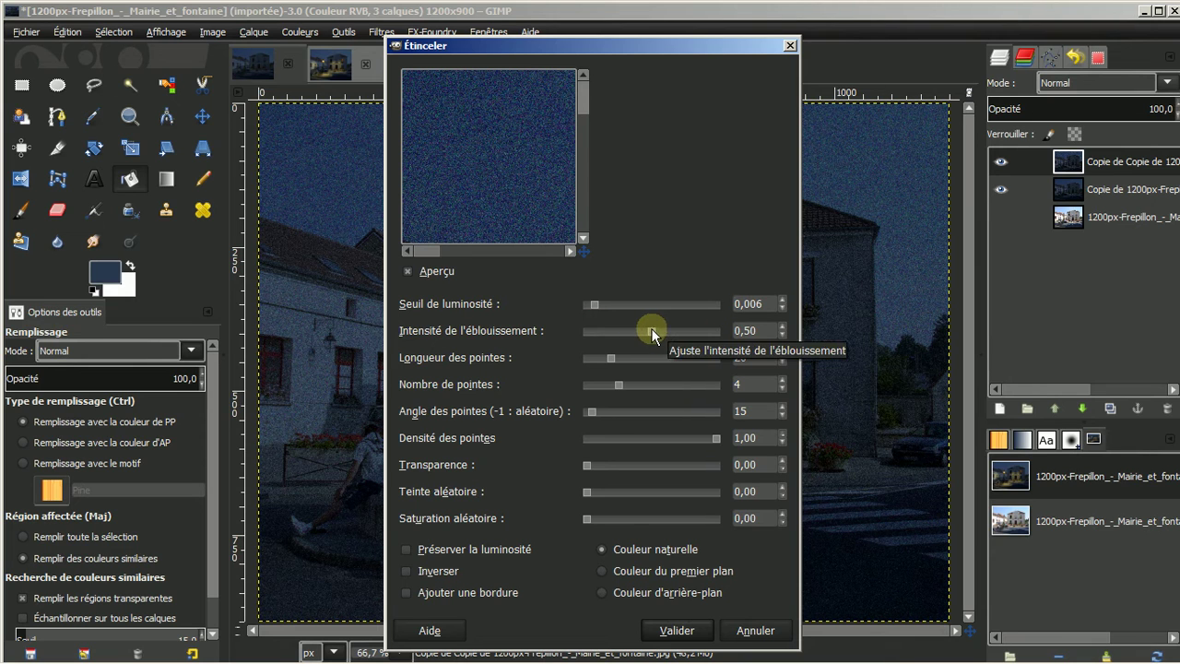
pyautogui.moveTo(651, 328); pyautogui.dragTo(690, 330)
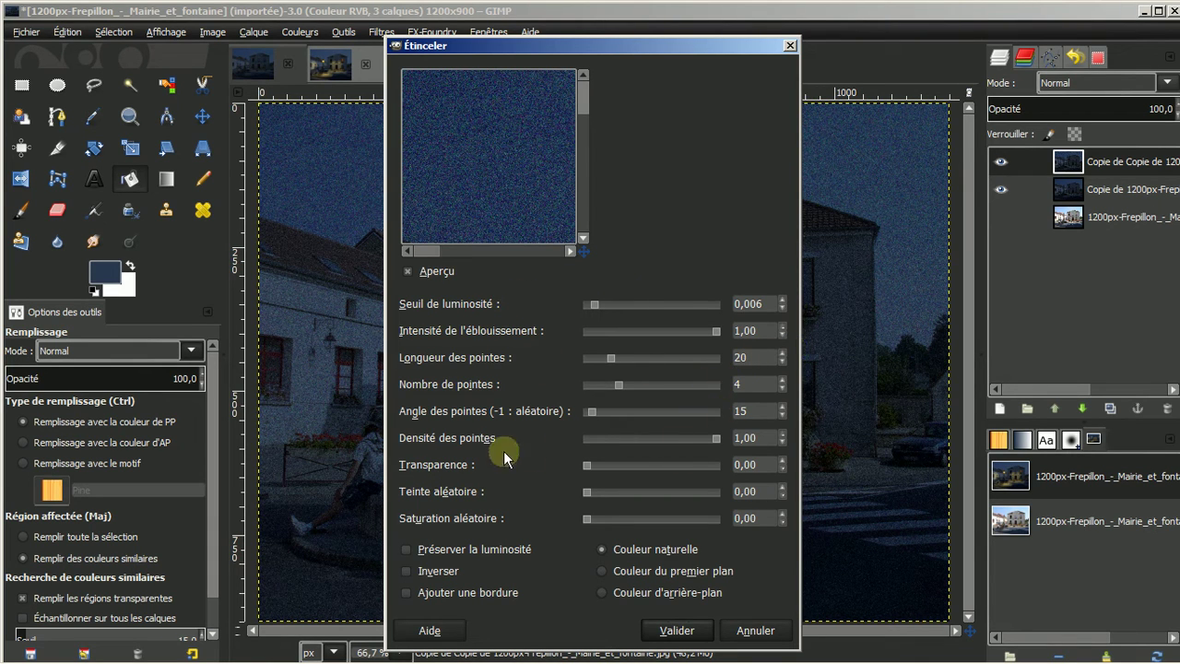
pyautogui.click(782, 442)
pyautogui.click(676, 630)
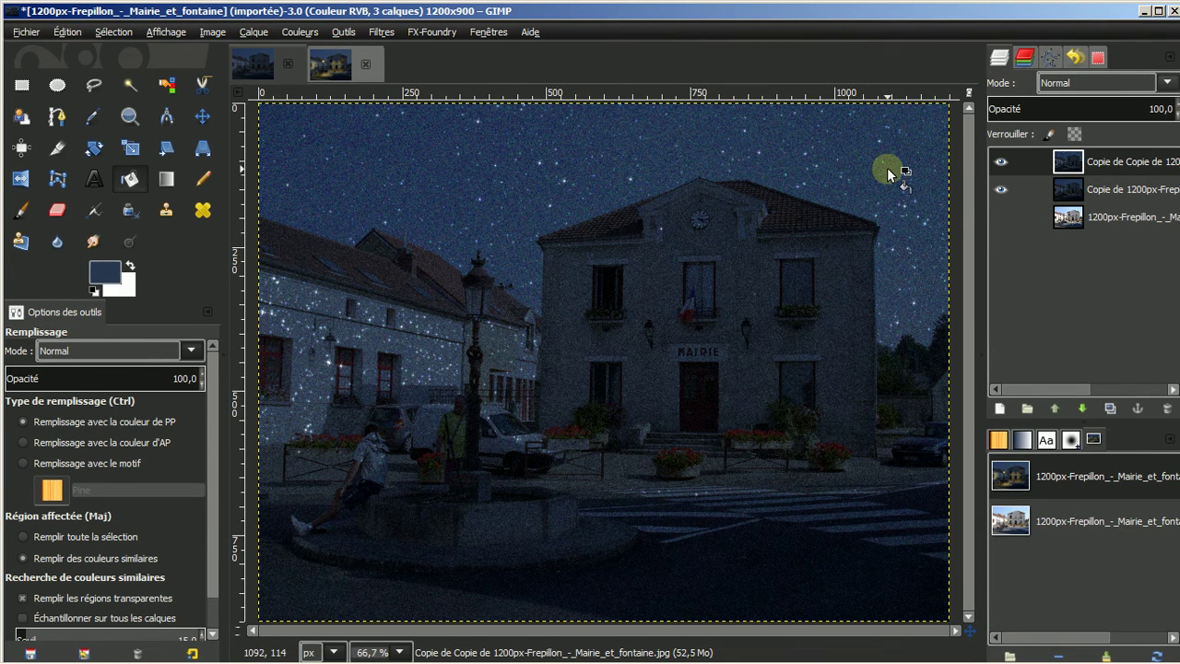
pyautogui.moveTo(1176, 119); pyautogui.dragTo(1176, 119)
pyautogui.click(1171, 100)
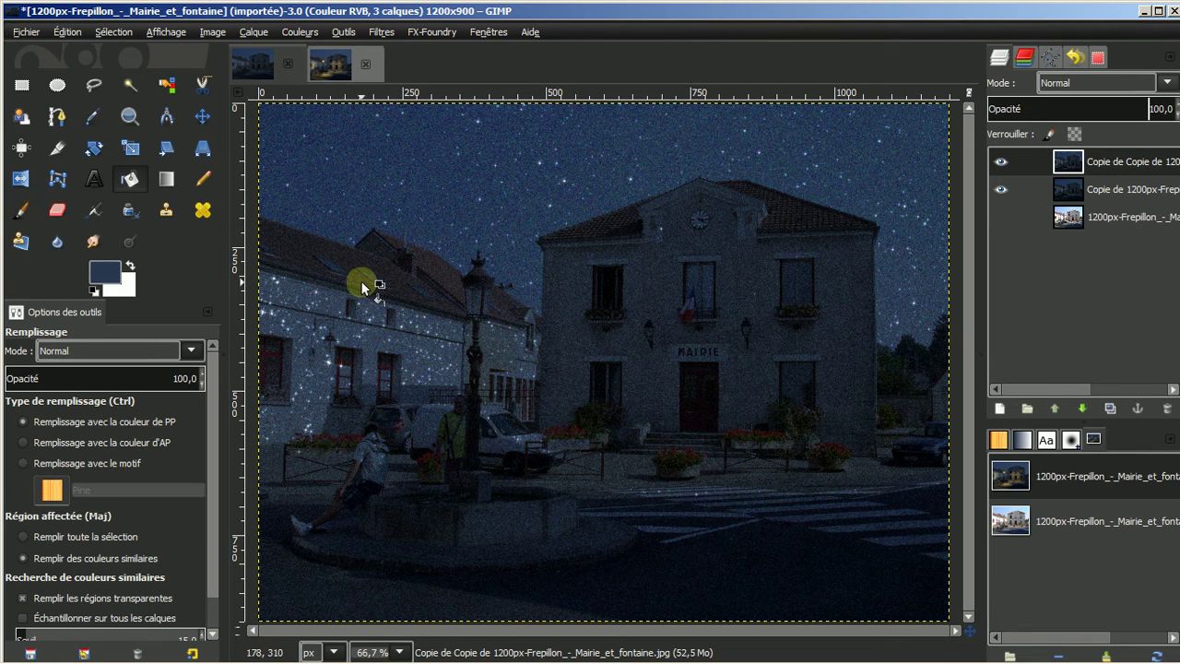
# Make a closed freehand selection of everything below the sky, following the left houses' roofs, the town hall outline and the trees.
pyautogui.press('-')
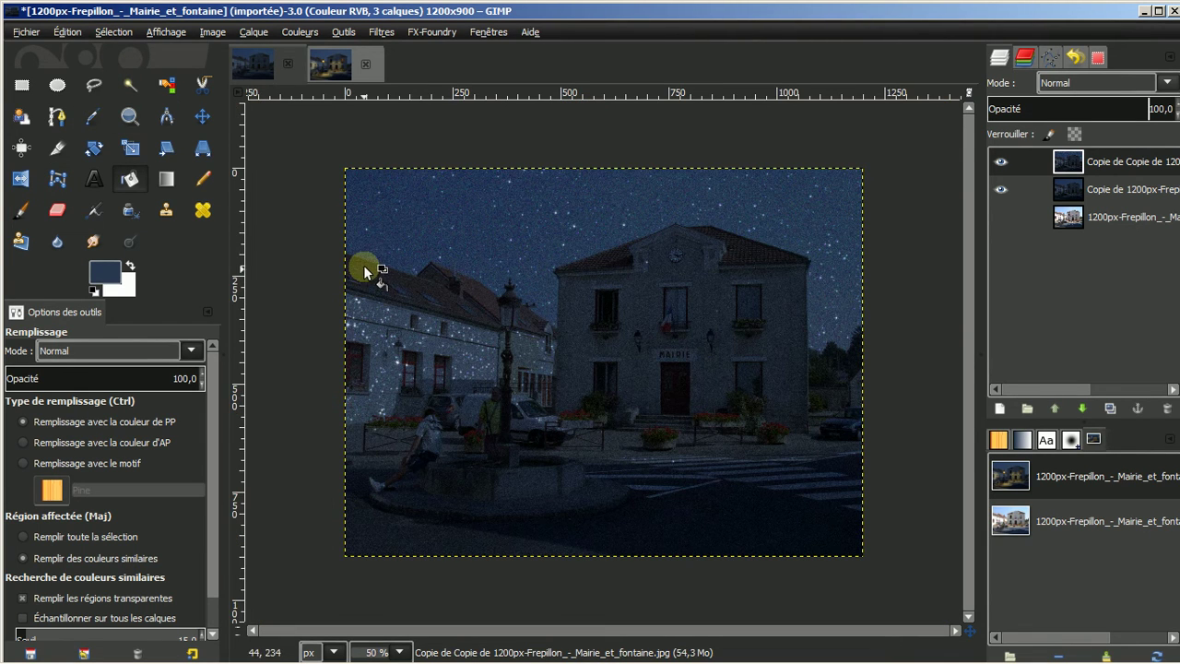
pyautogui.click(95, 87)
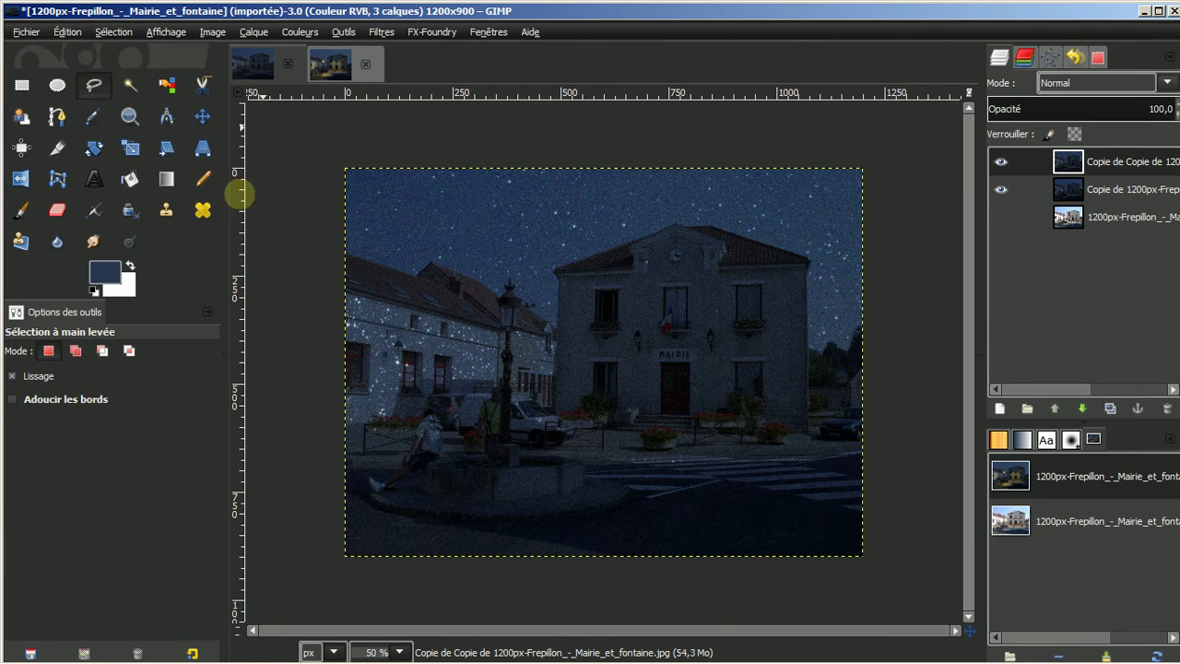
pyautogui.click(334, 252)
pyautogui.click(397, 275)
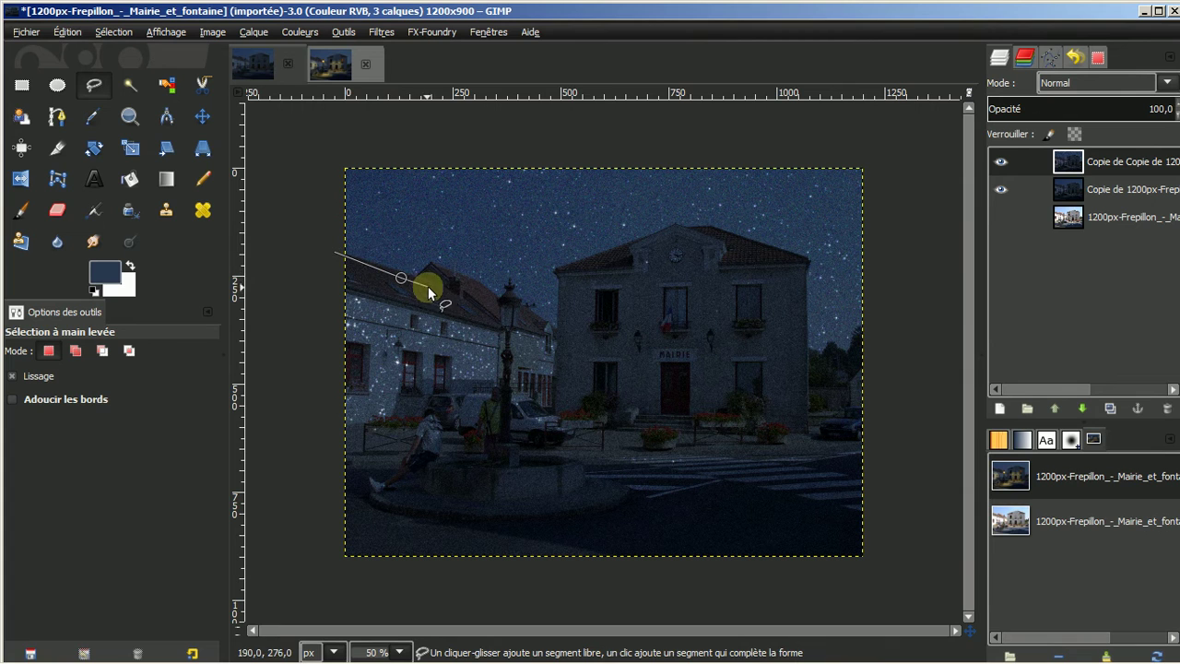
pyautogui.click(428, 279)
pyautogui.click(459, 281)
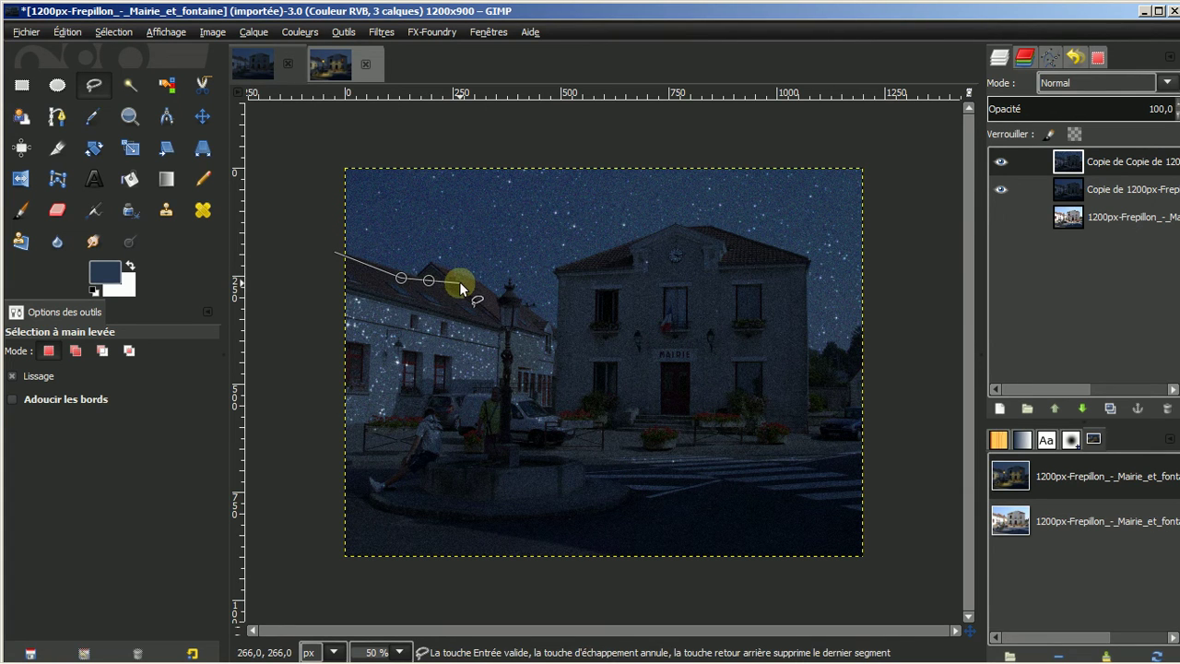
pyautogui.click(511, 305)
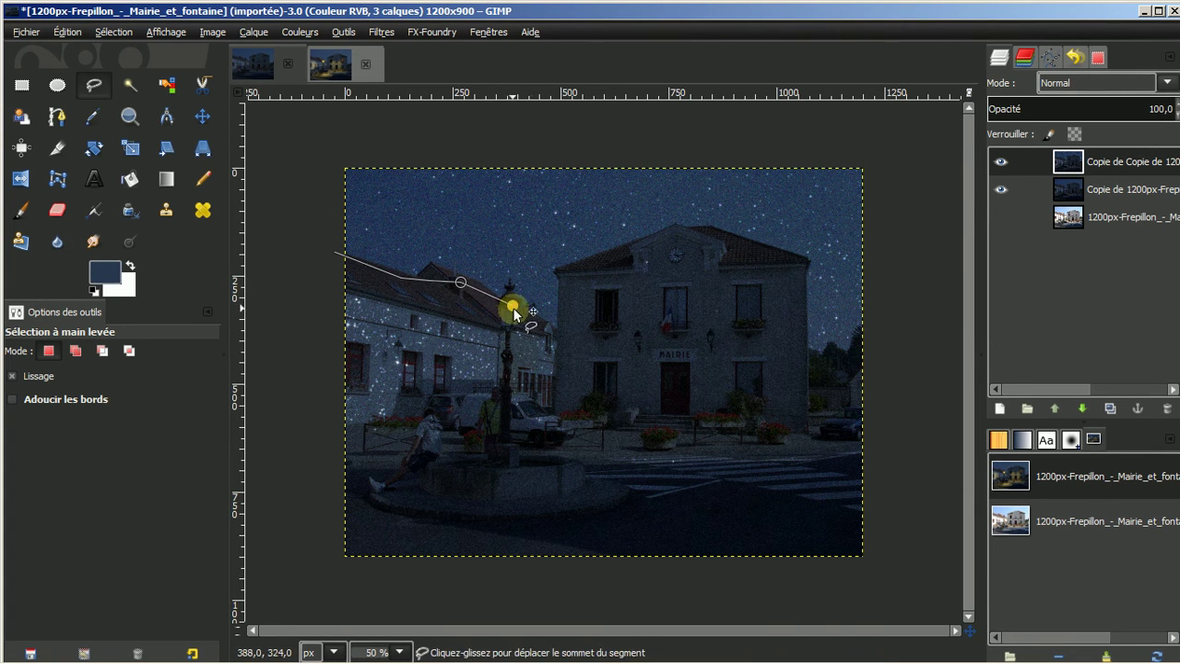
pyautogui.click(546, 325)
pyautogui.click(566, 337)
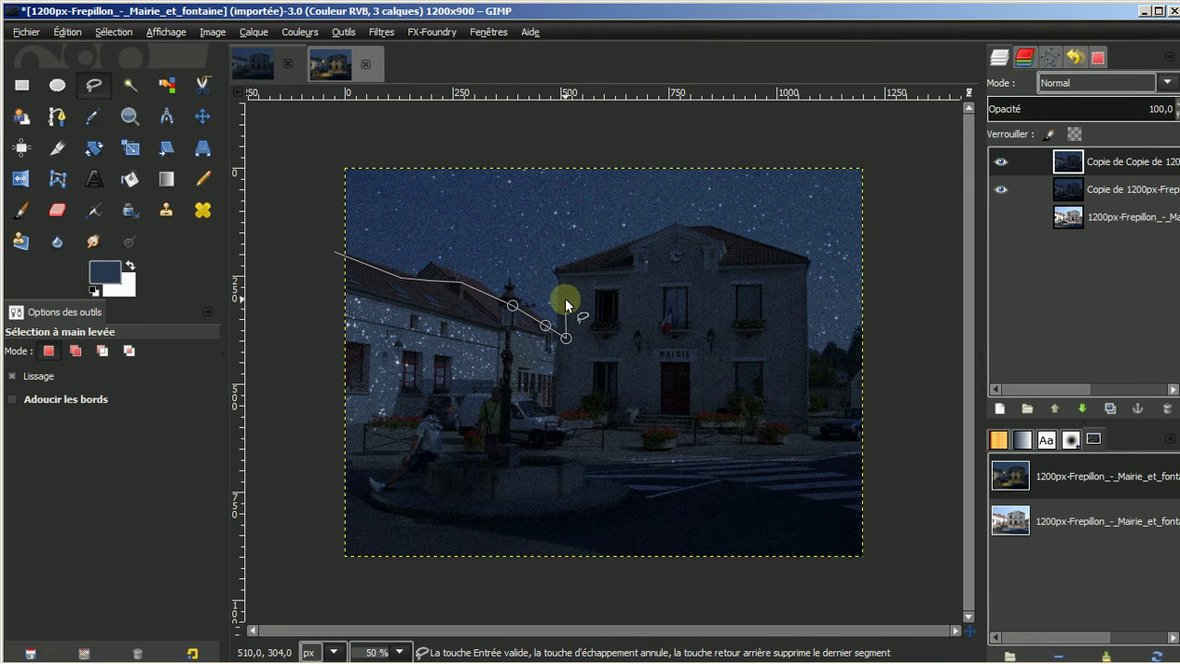
pyautogui.click(566, 271)
pyautogui.click(670, 232)
pyautogui.click(705, 231)
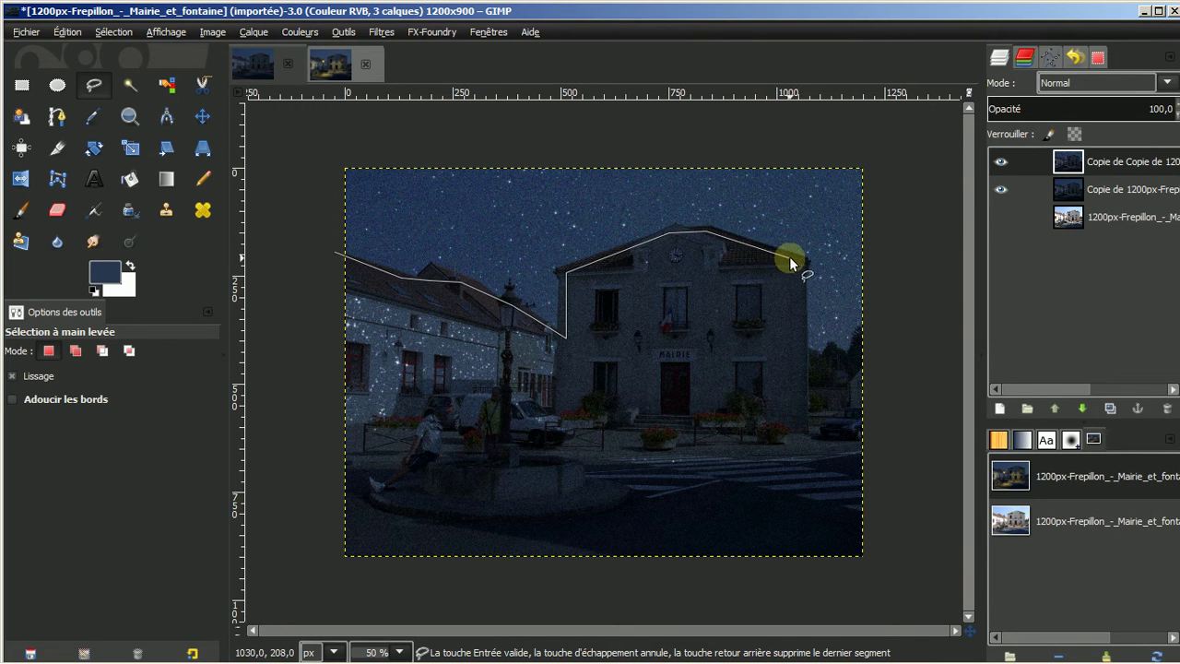
pyautogui.click(798, 256)
pyautogui.click(800, 313)
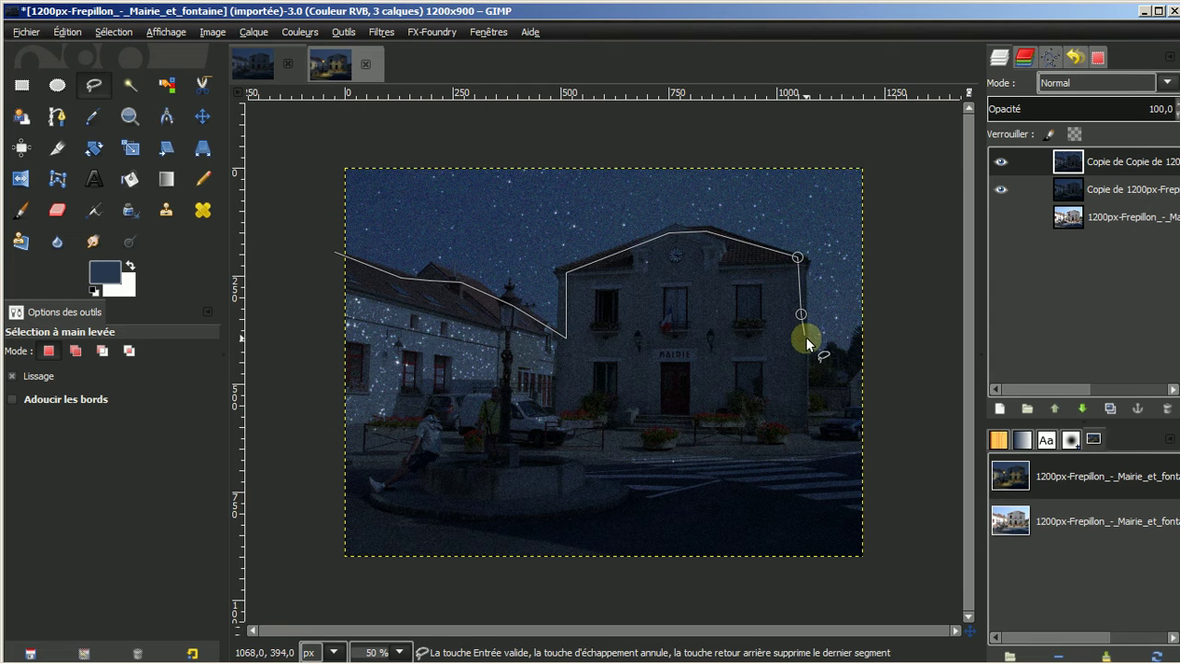
pyautogui.click(804, 355)
pyautogui.click(816, 361)
pyautogui.click(830, 354)
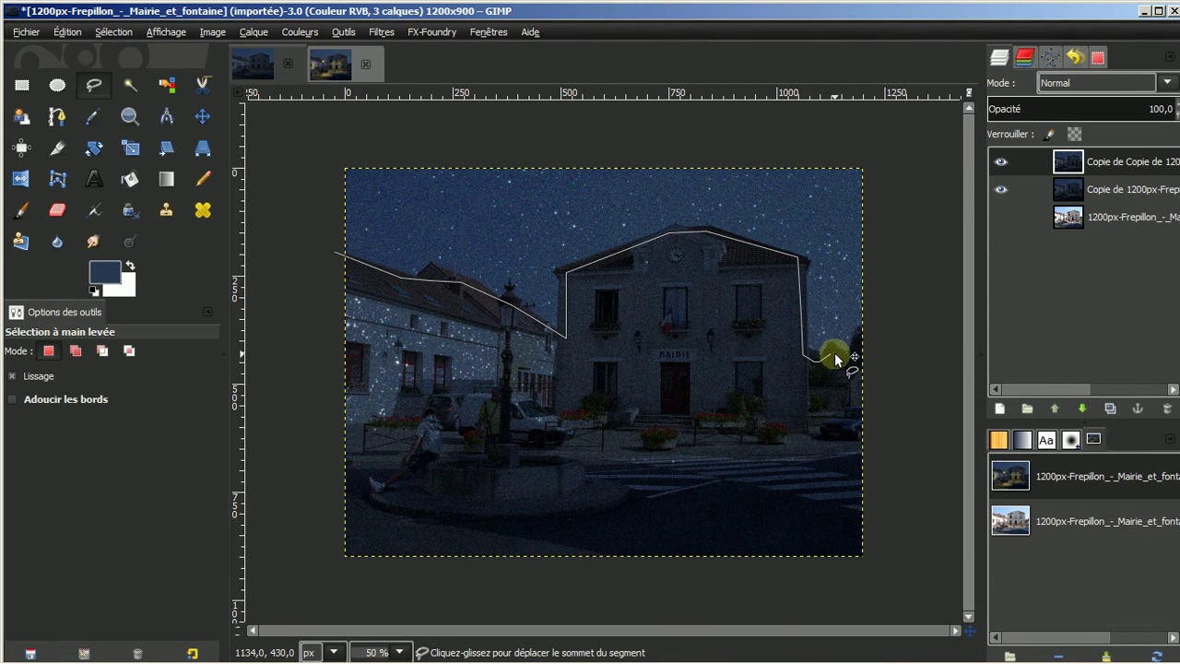
pyautogui.click(848, 354)
pyautogui.click(859, 339)
pyautogui.click(878, 330)
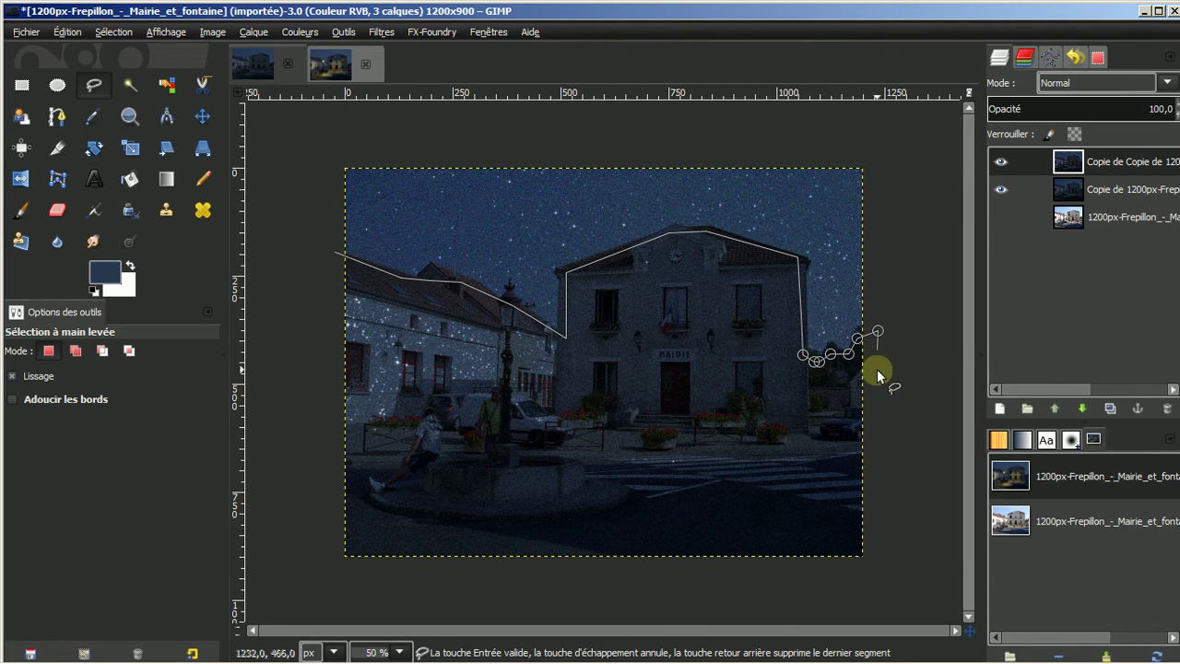
pyautogui.click(886, 577)
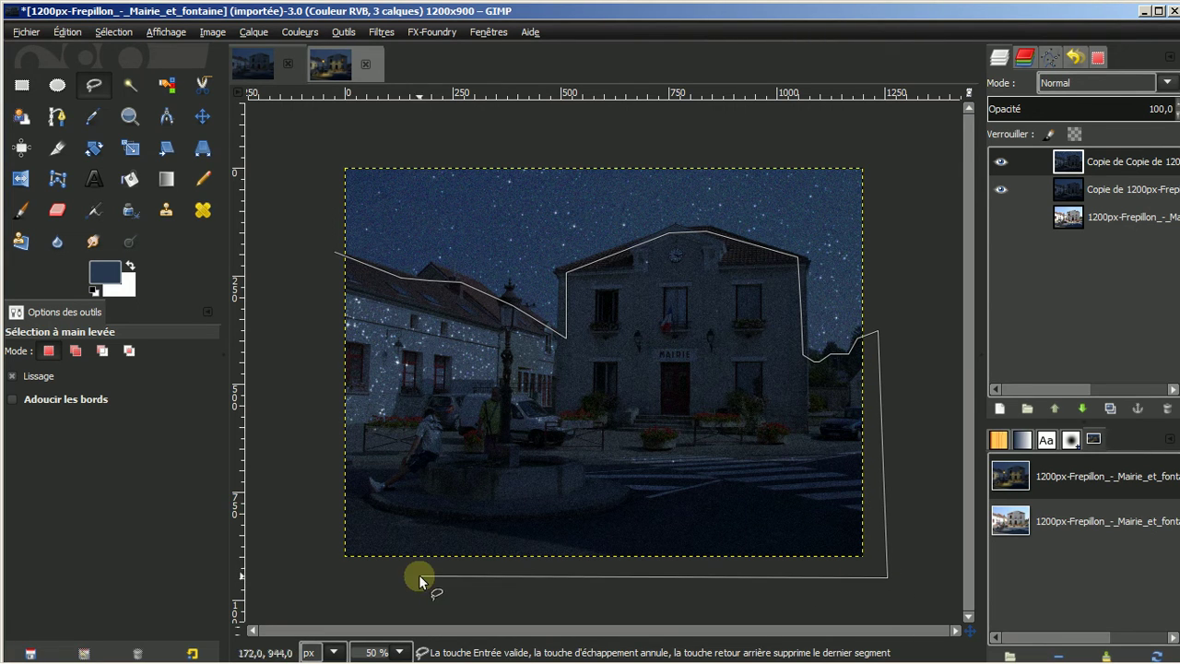
pyautogui.click(330, 574)
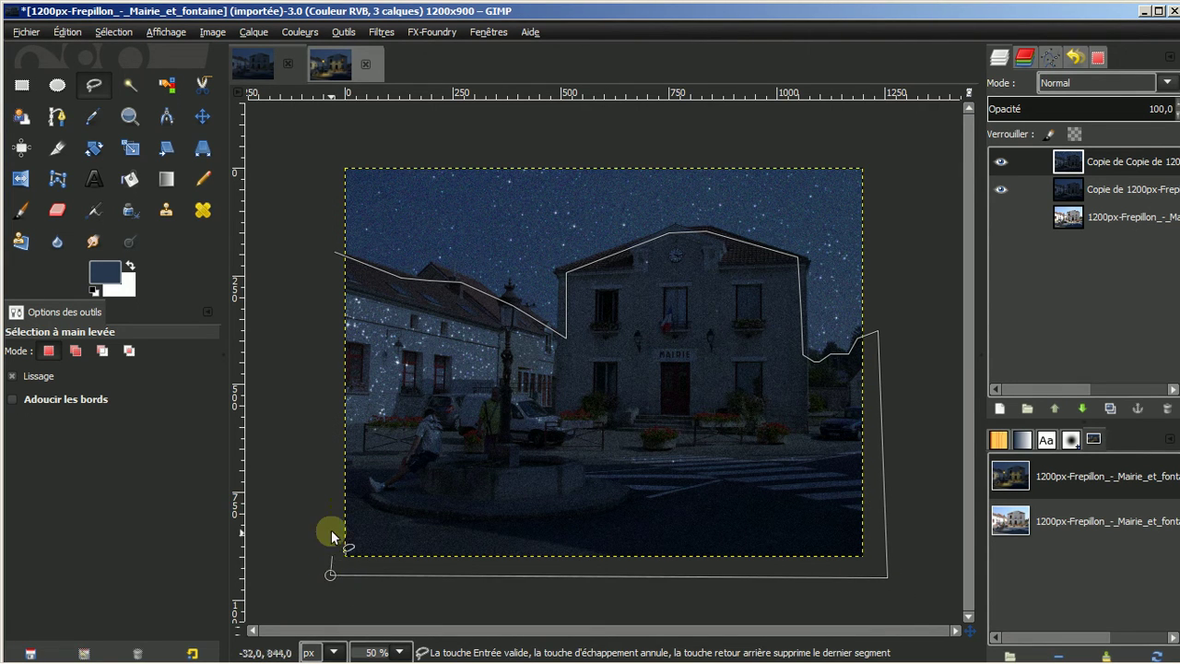
pyautogui.click(333, 251)
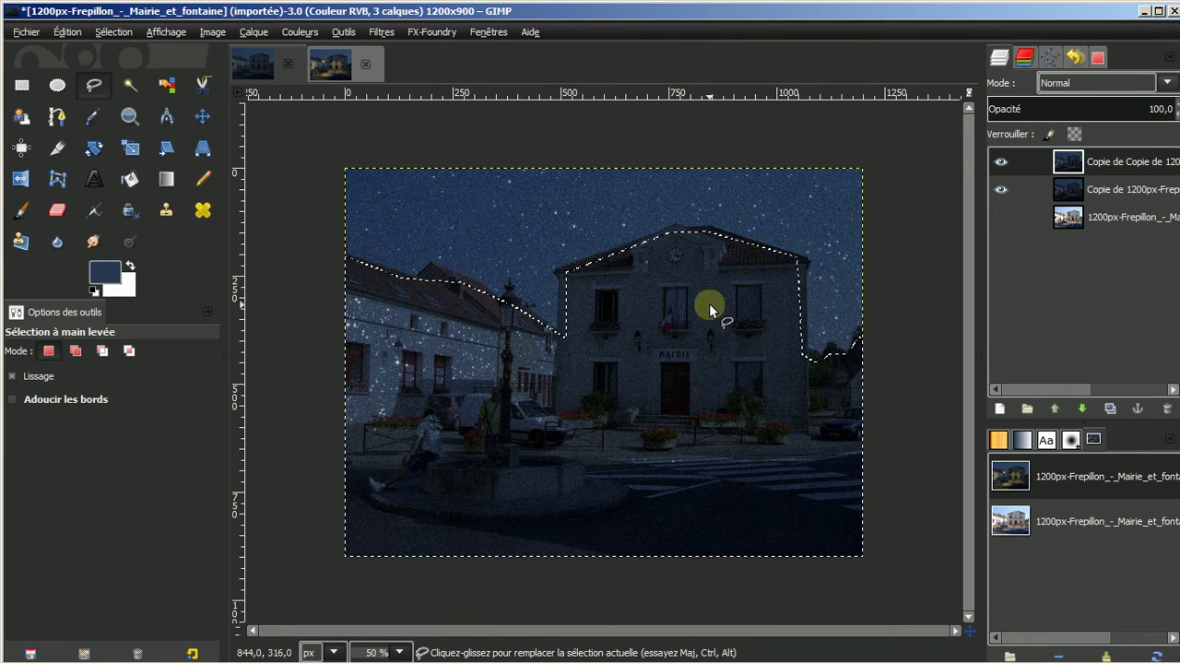
# Erase the selected buildings and ground from the starry top layer and clear the selection.
pyautogui.click(63, 32)
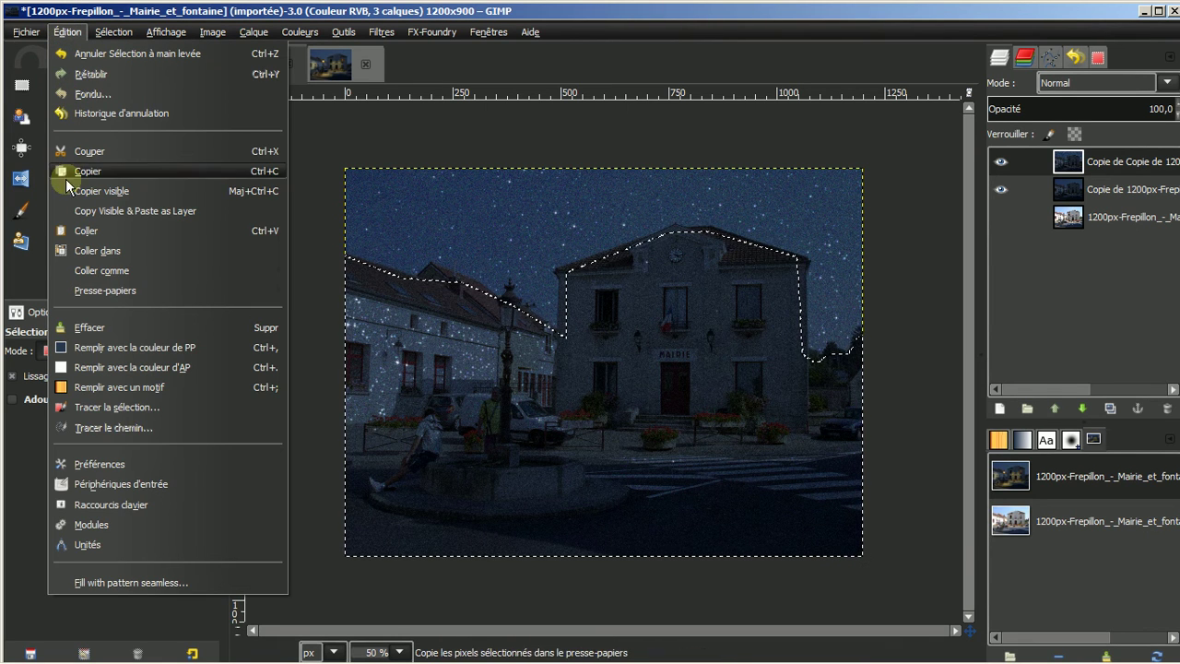
pyautogui.click(90, 330)
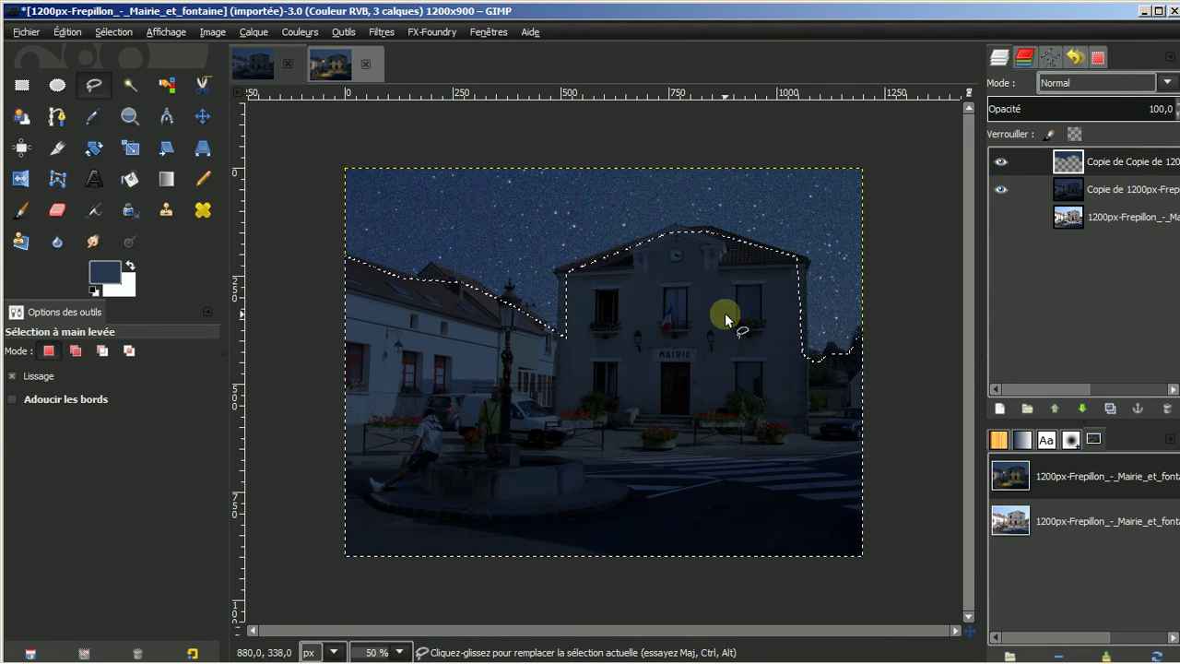
pyautogui.click(112, 32)
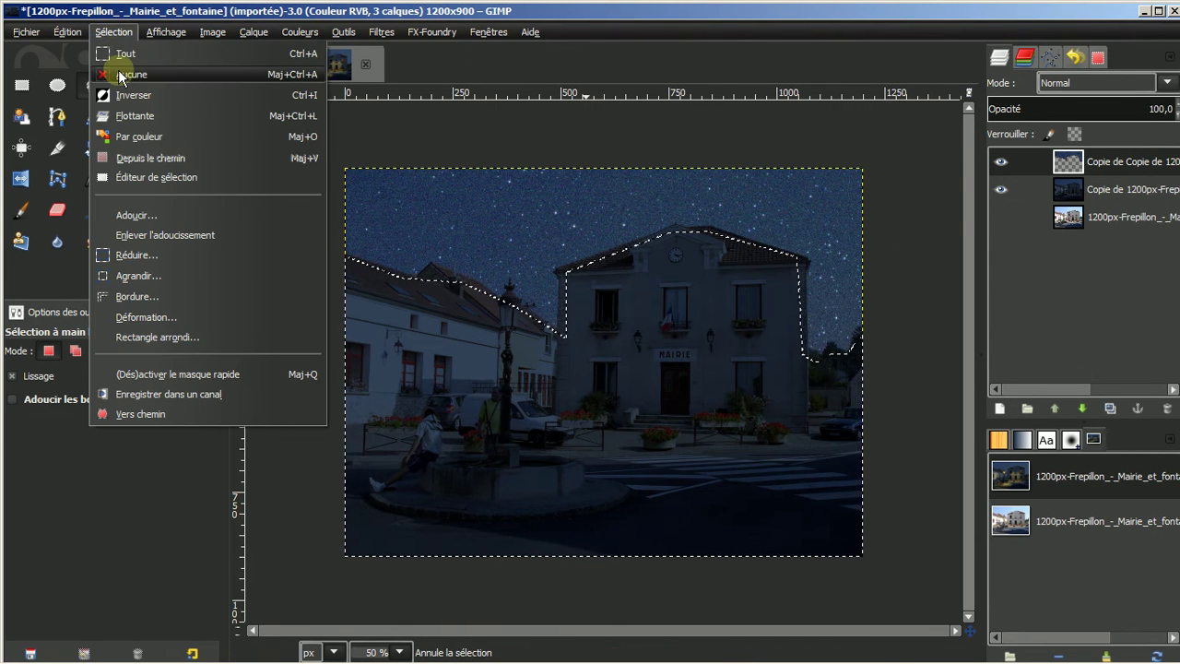
pyautogui.click(120, 74)
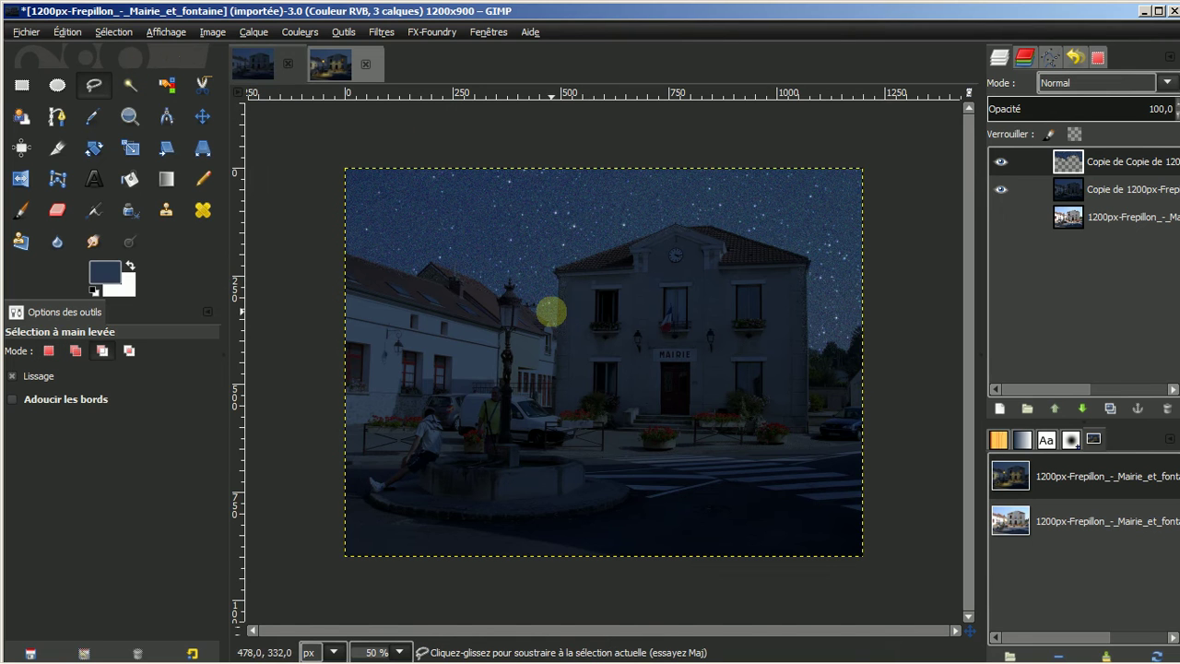
# Add a transparent 1200 × 900 px layer on top and set the foreground color to golden yellow a58c33.
pyautogui.scroll(1, 550, 310)
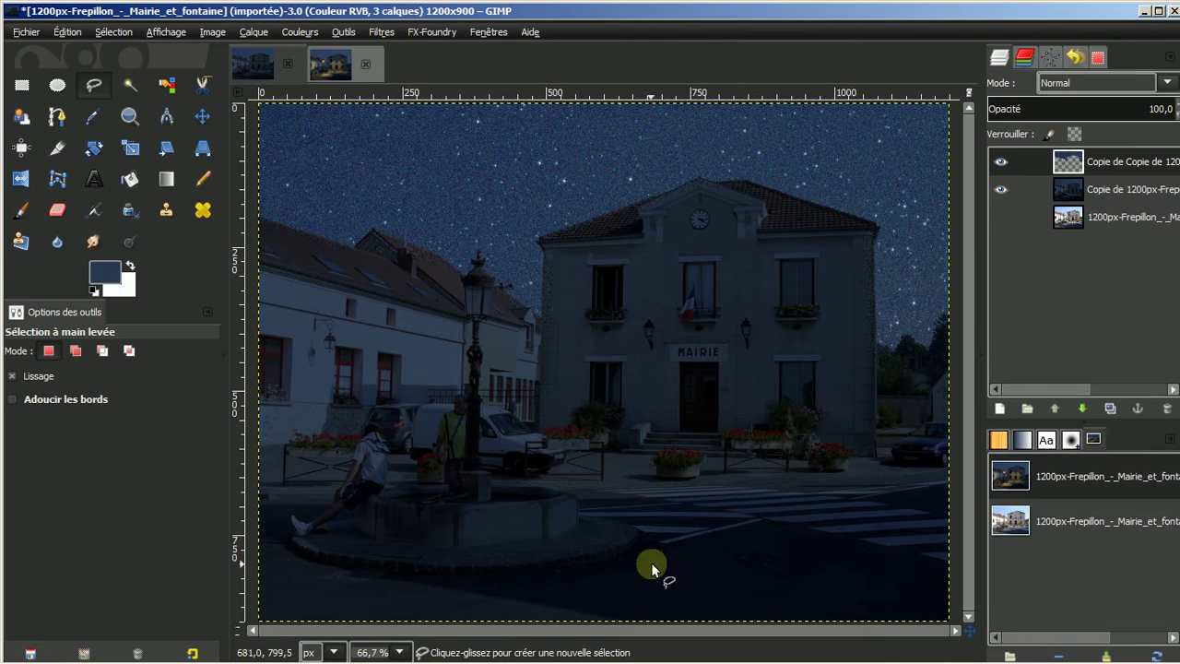
pyautogui.click(998, 406)
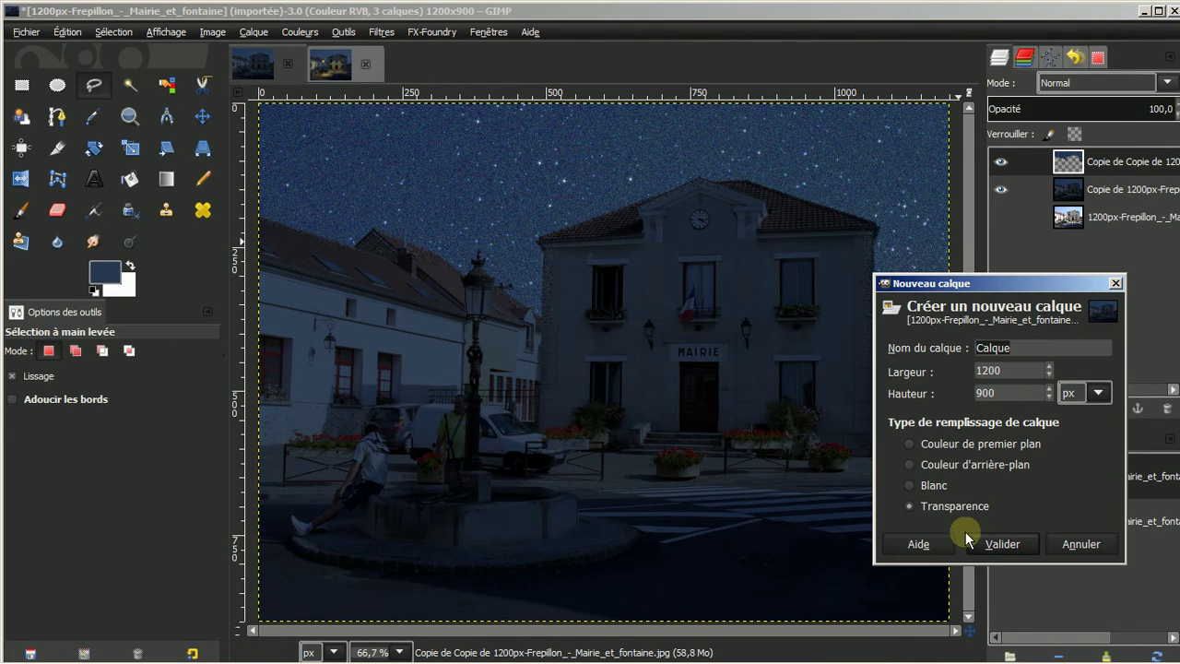
pyautogui.click(1002, 544)
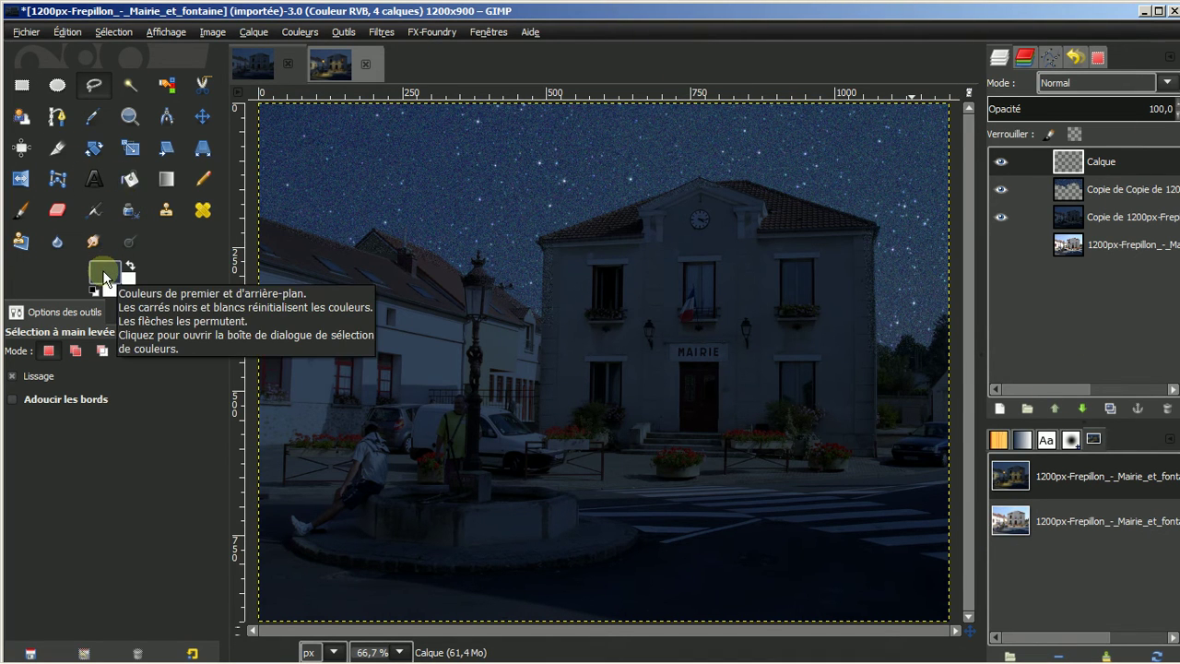
pyautogui.click(103, 275)
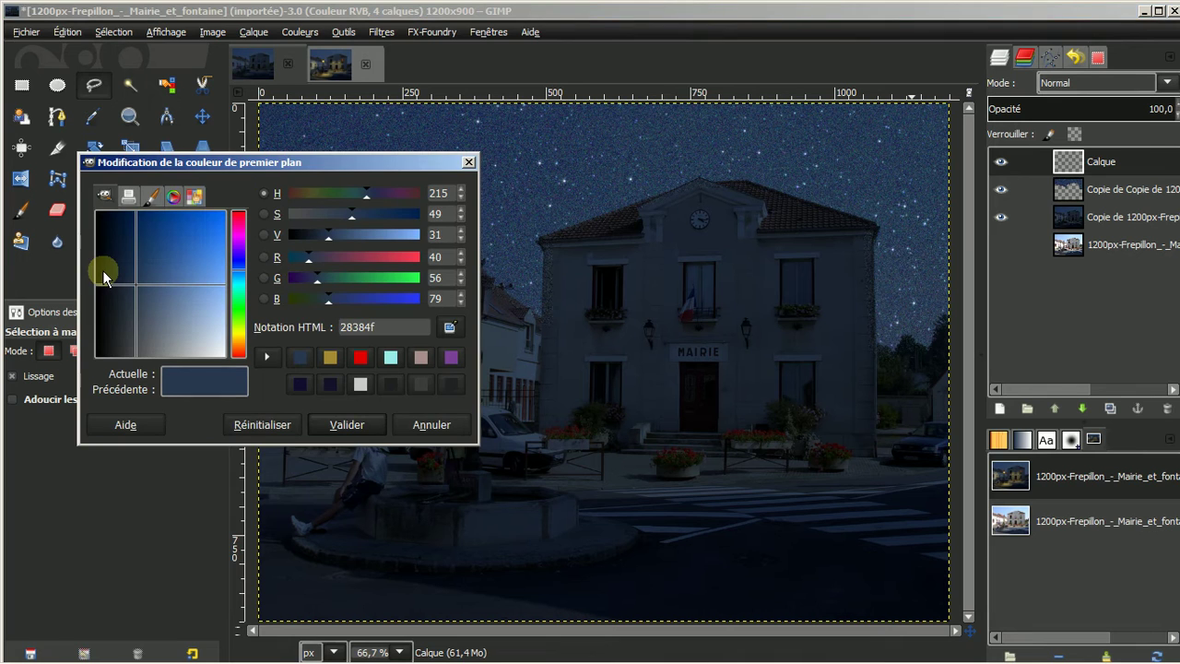
pyautogui.click(330, 357)
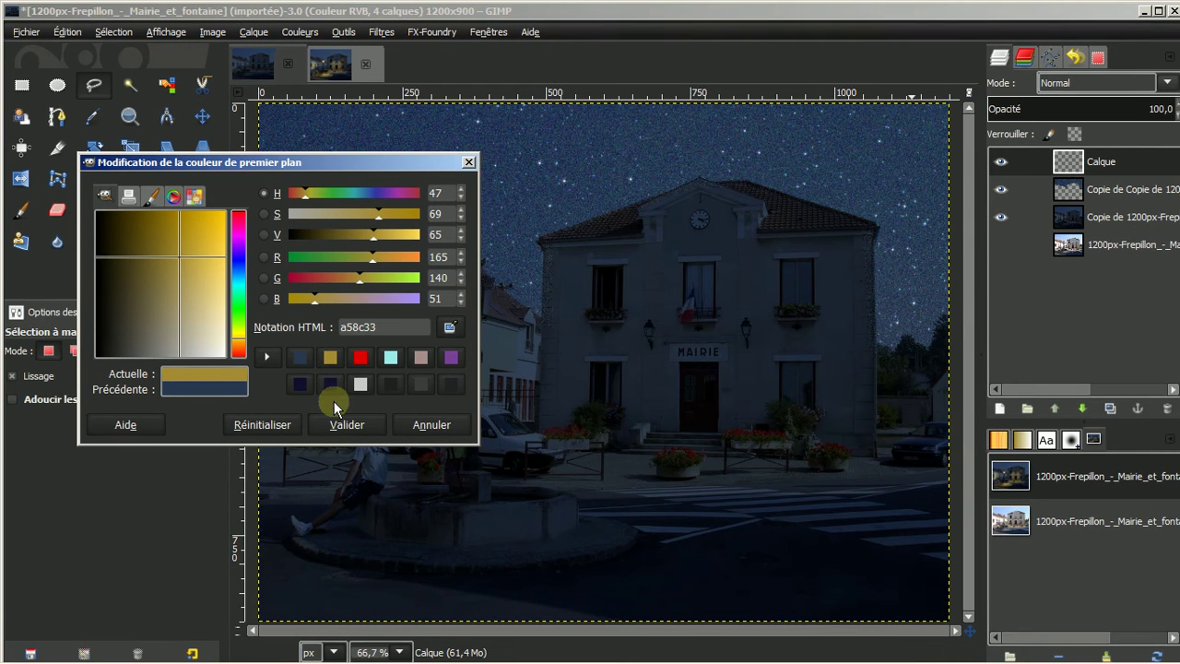
pyautogui.click(348, 425)
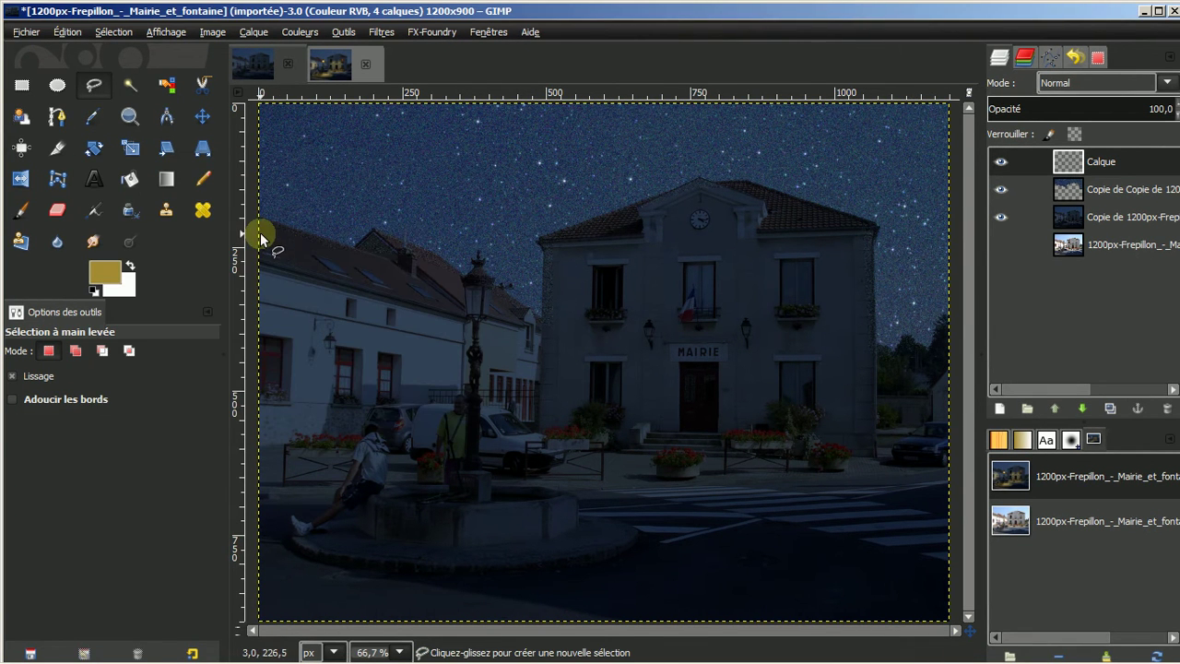
# Choose the Paintbrush tool with the soft 2. Hardness 025 brush.
pyautogui.click(20, 212)
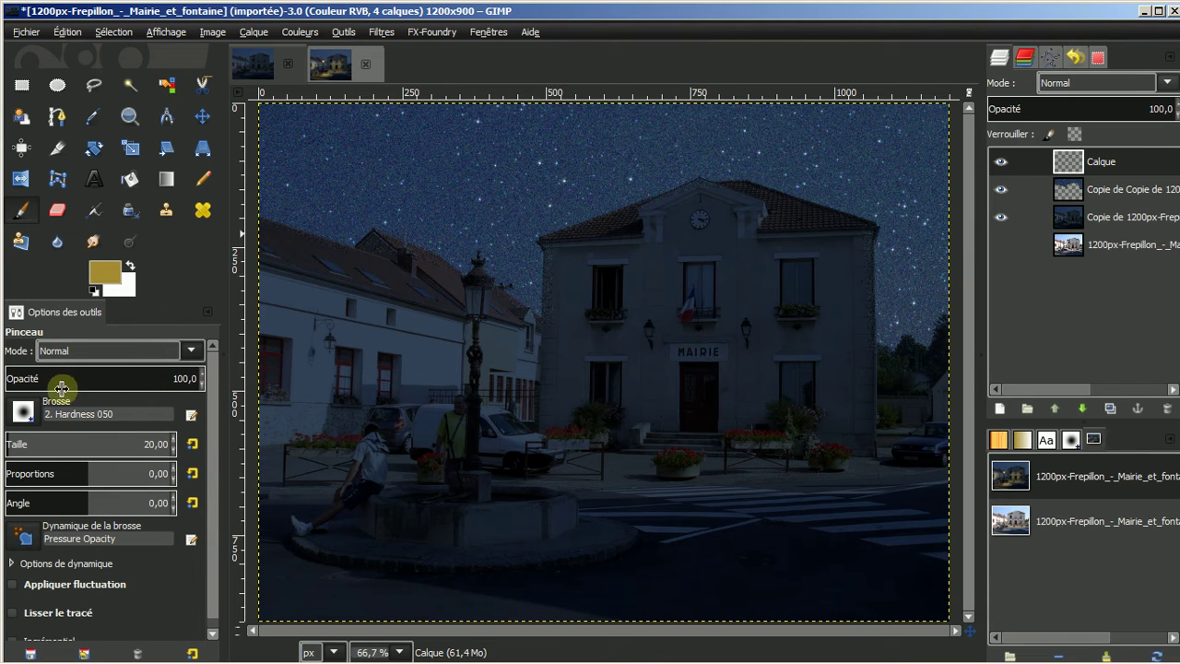
pyautogui.click(25, 413)
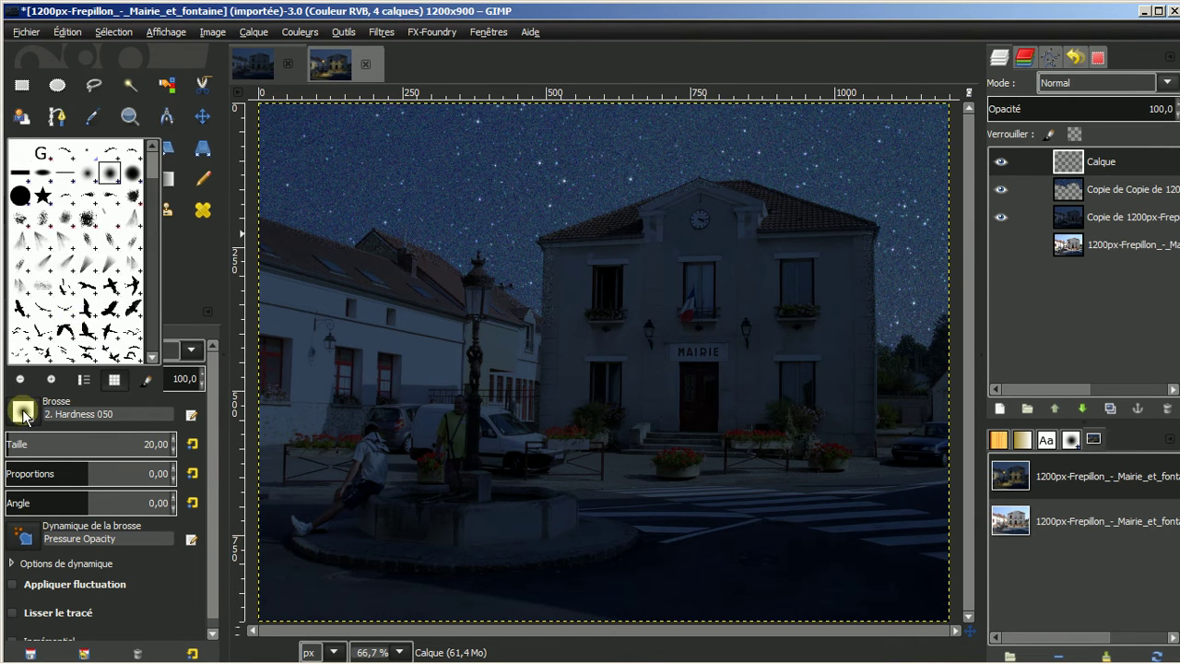
pyautogui.click(90, 178)
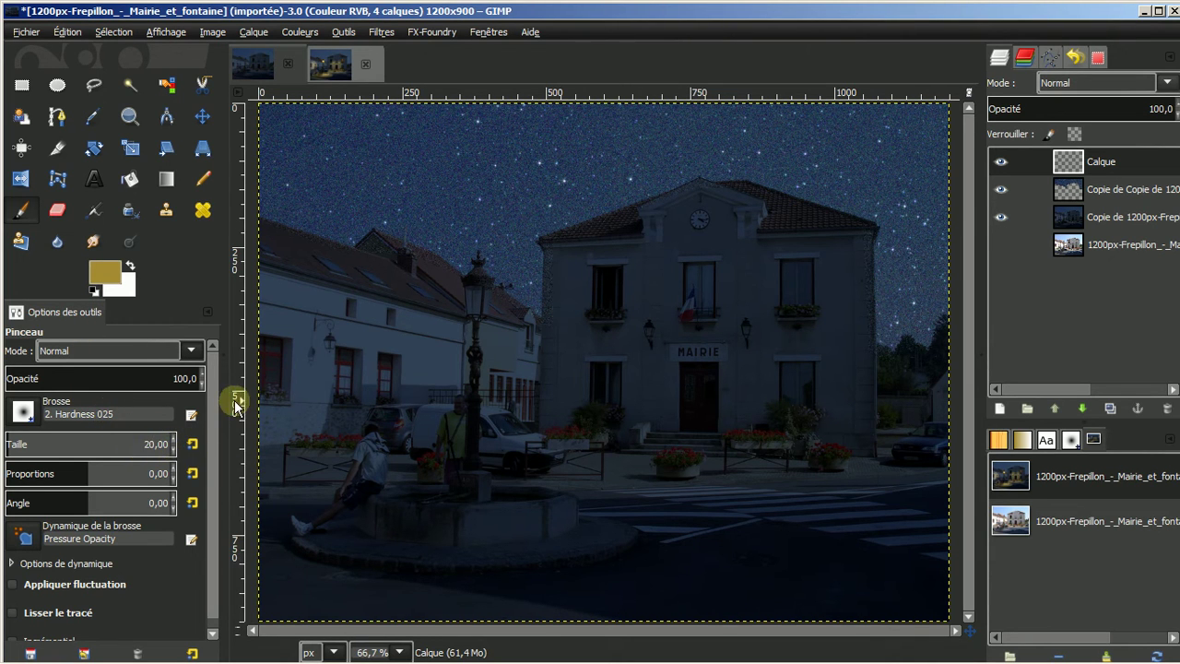
pyautogui.scroll(2, 590, 410)
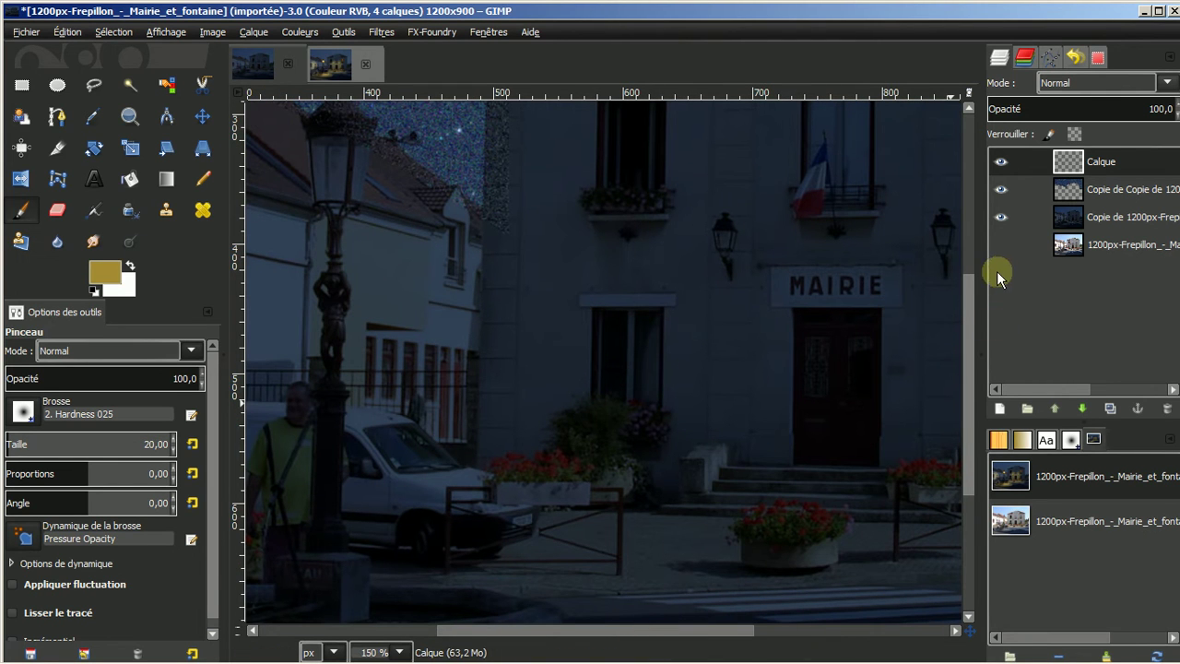
# Dab golden yellow glows on the transparent layer over both town hall lamps at size 20, the left house's wall lamp, and the street lamp at size 40.
pyautogui.scroll(3, 970, 303)
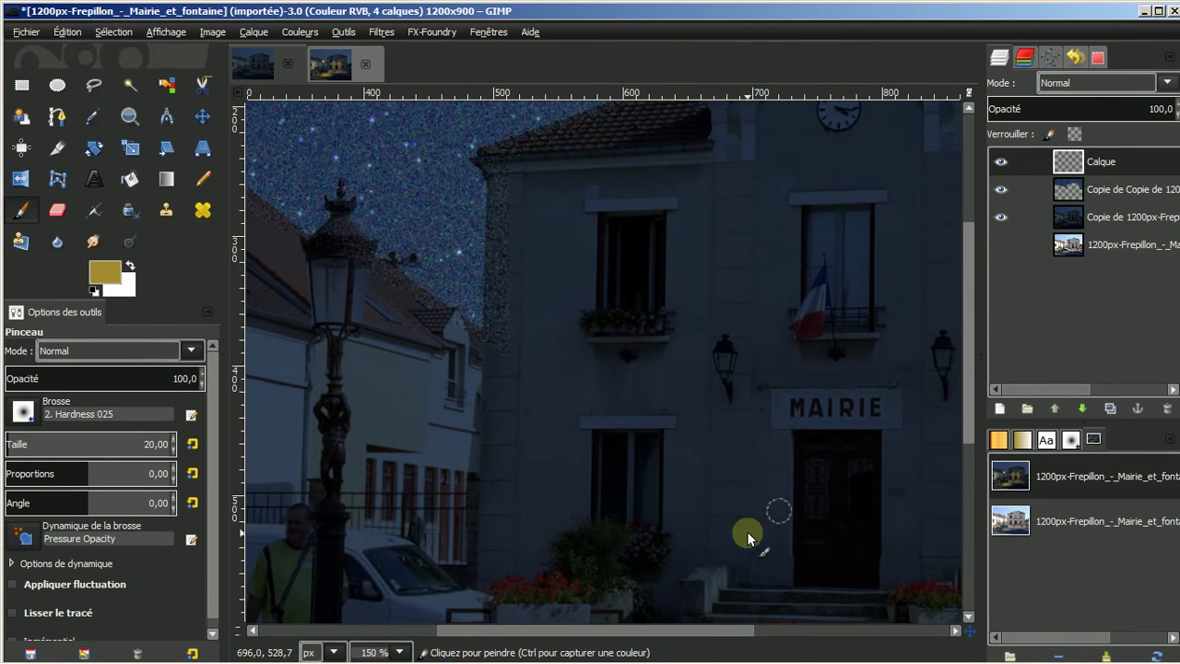
pyautogui.moveTo(680, 632); pyautogui.dragTo(785, 631)
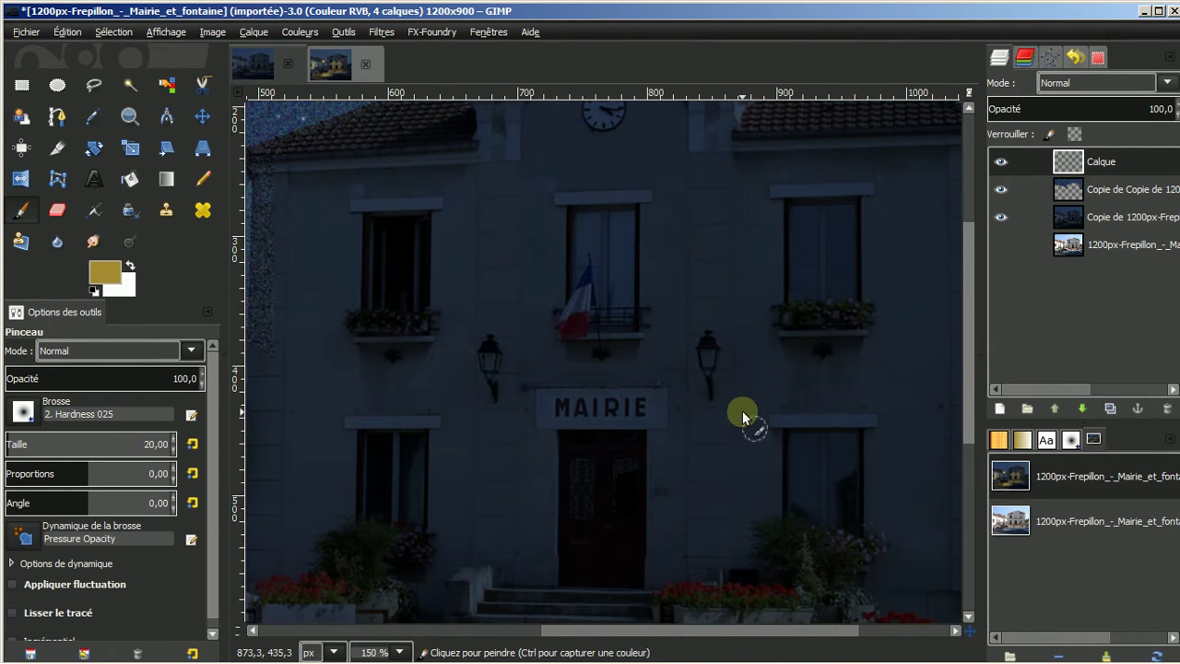
pyautogui.click(707, 358)
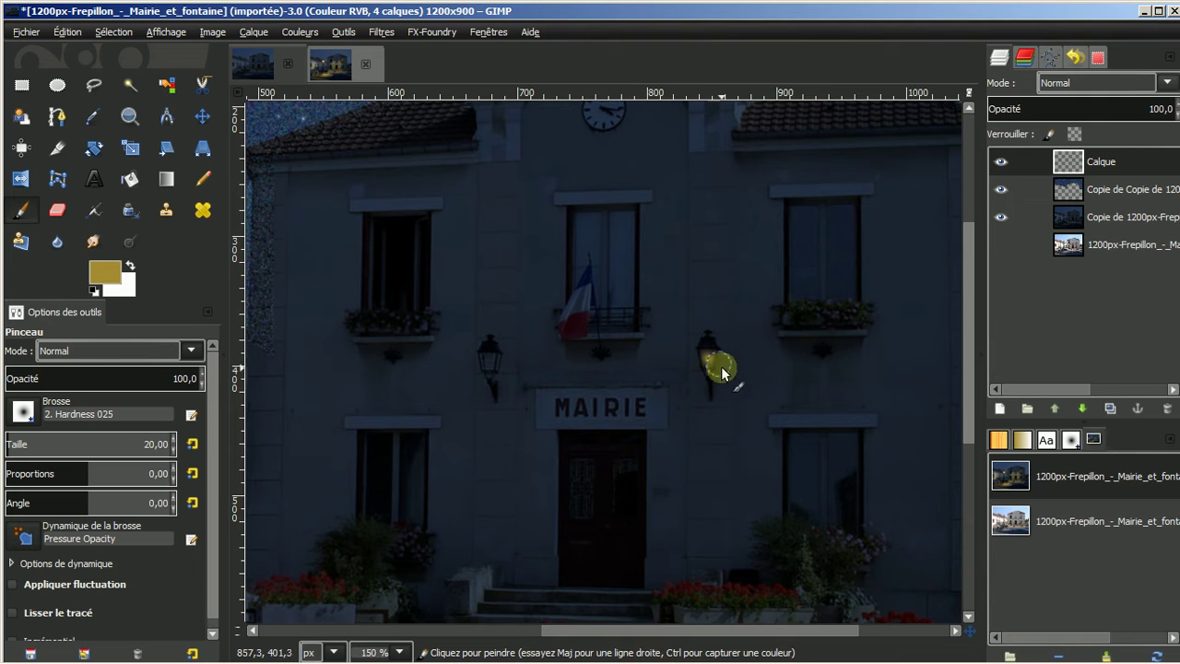
pyautogui.click(486, 364)
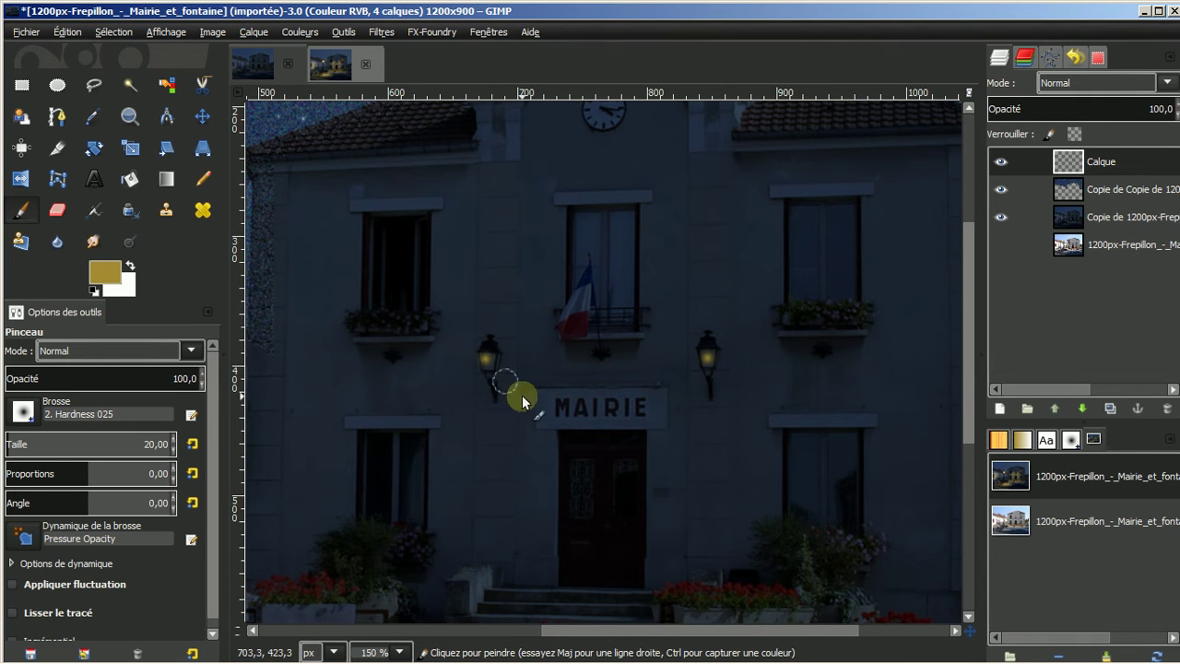
pyautogui.moveTo(620, 632); pyautogui.dragTo(344, 631)
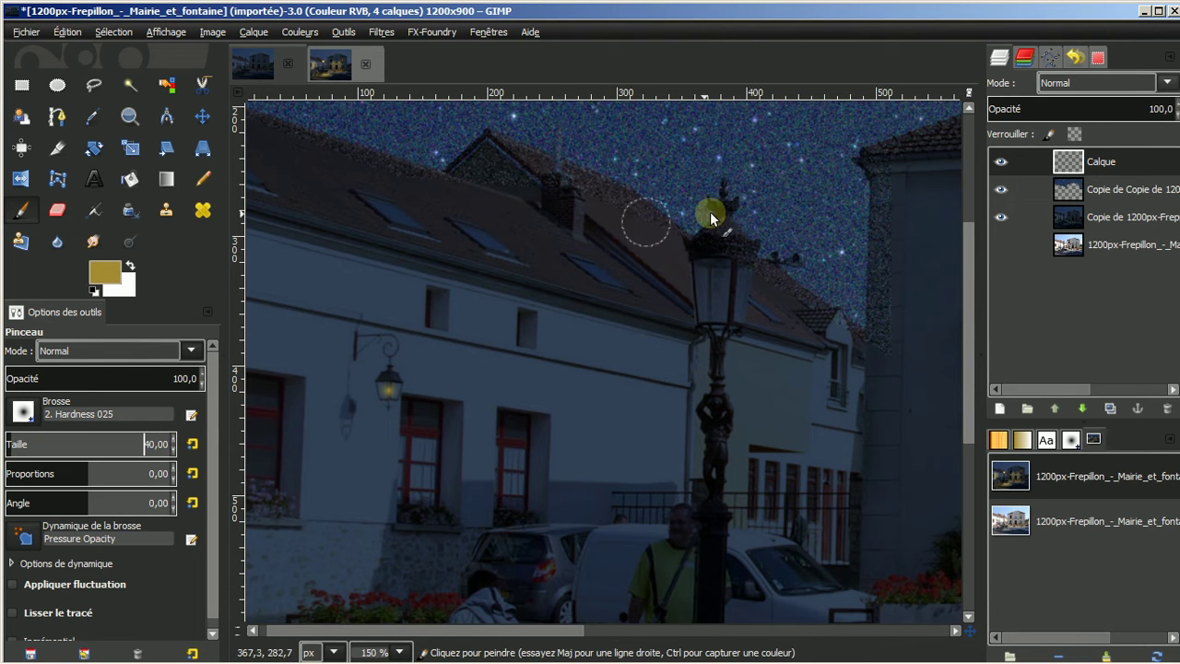
pyautogui.click(722, 295)
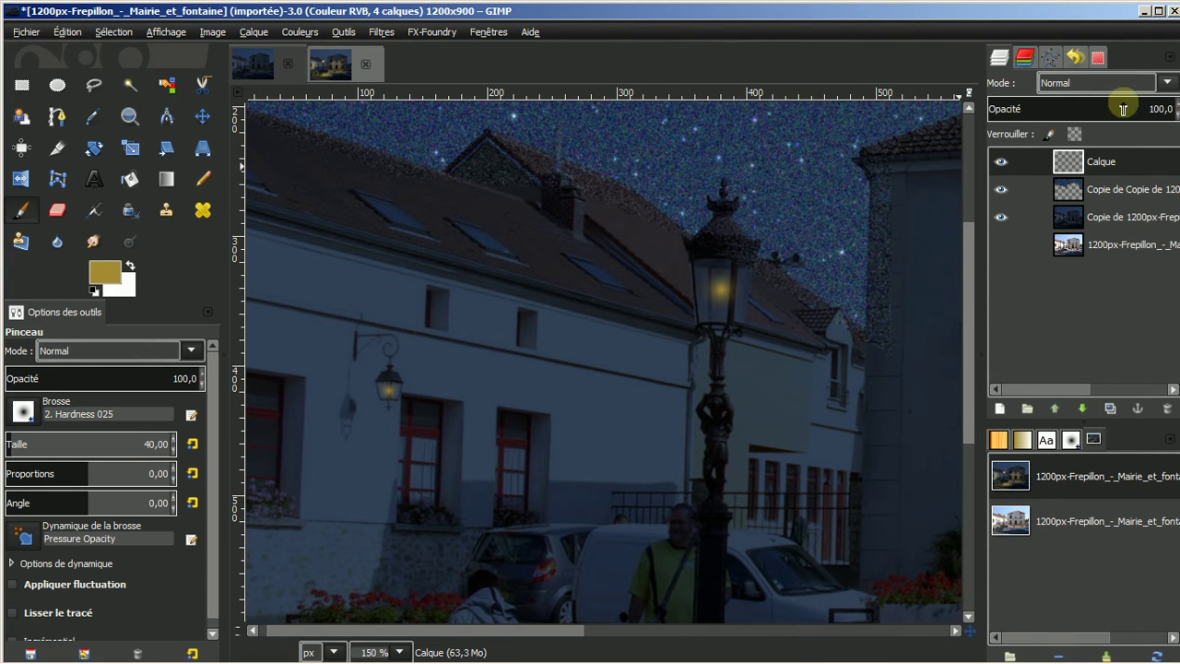
# Set the first glow layer's blend mode to Éclaircir and add a transparent 1200 × 900 px layer above it.
pyautogui.click(1167, 84)
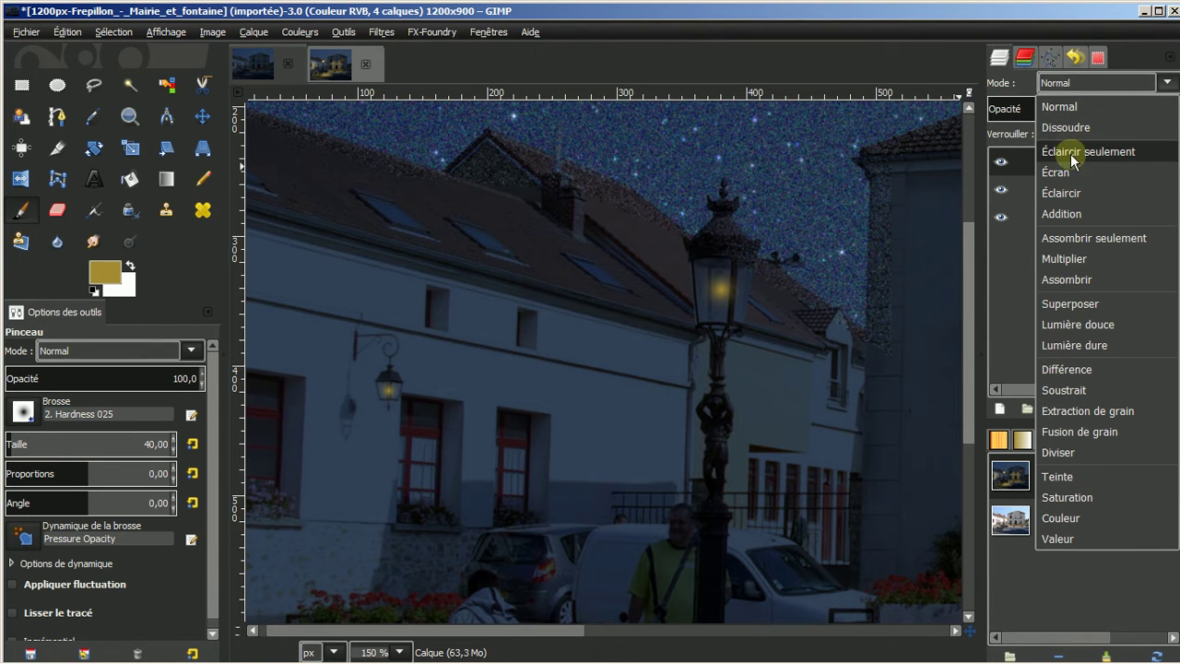
pyautogui.click(1061, 194)
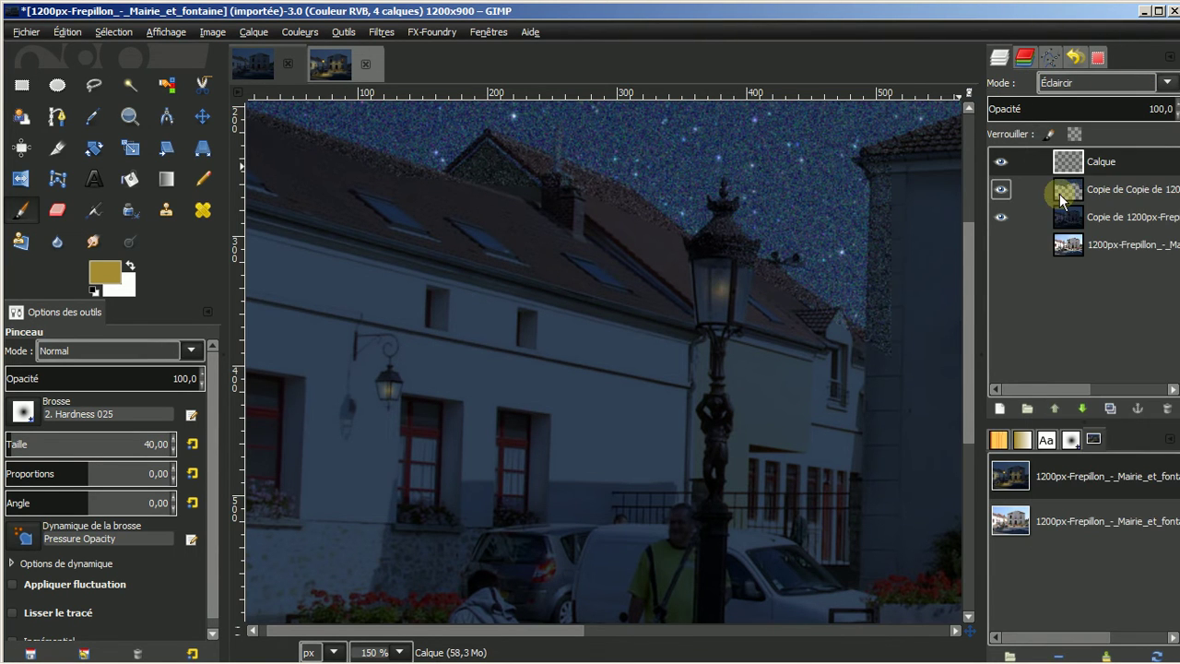
pyautogui.moveTo(562, 635); pyautogui.dragTo(829, 615)
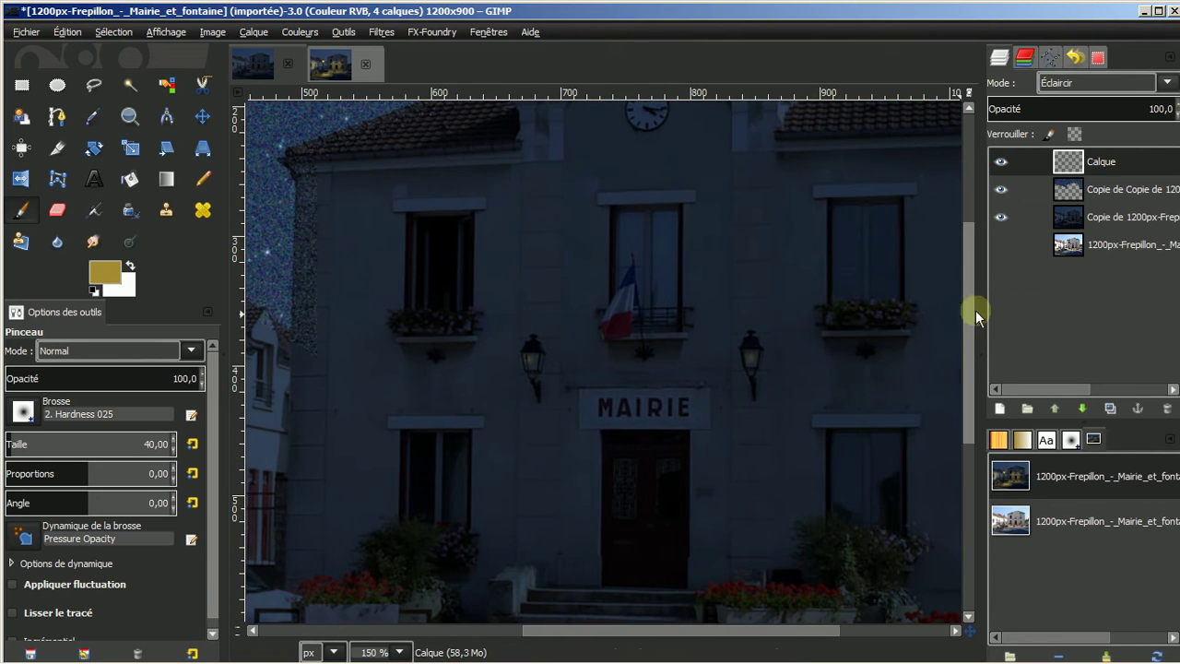
pyautogui.click(999, 405)
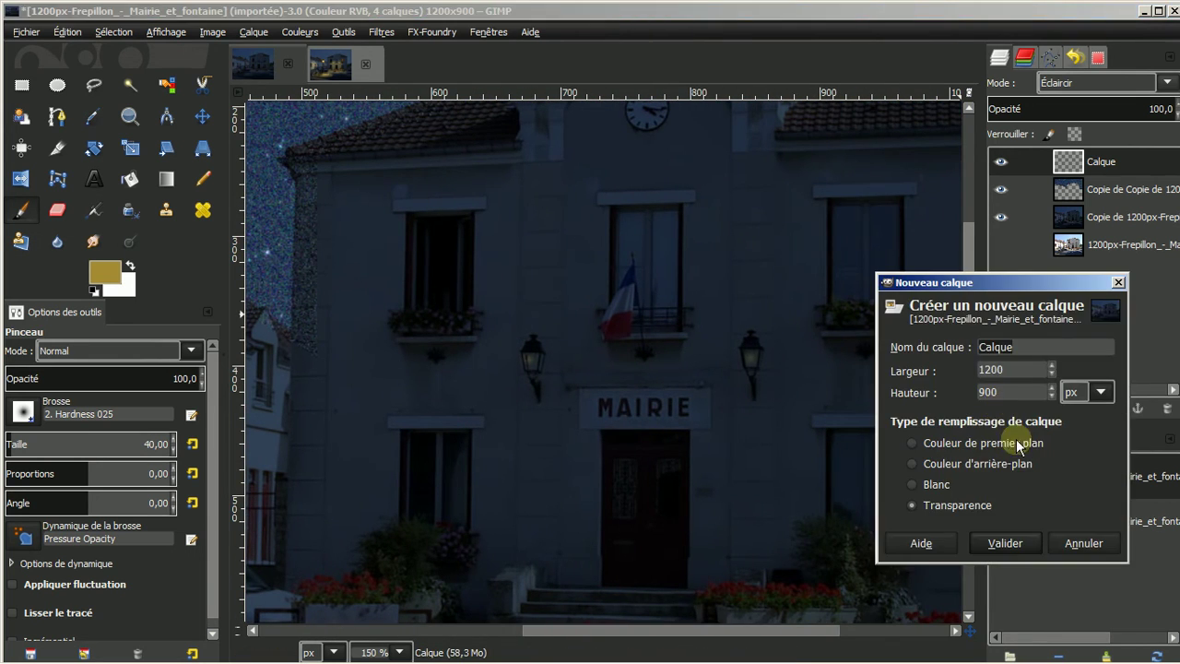
pyautogui.click(1003, 543)
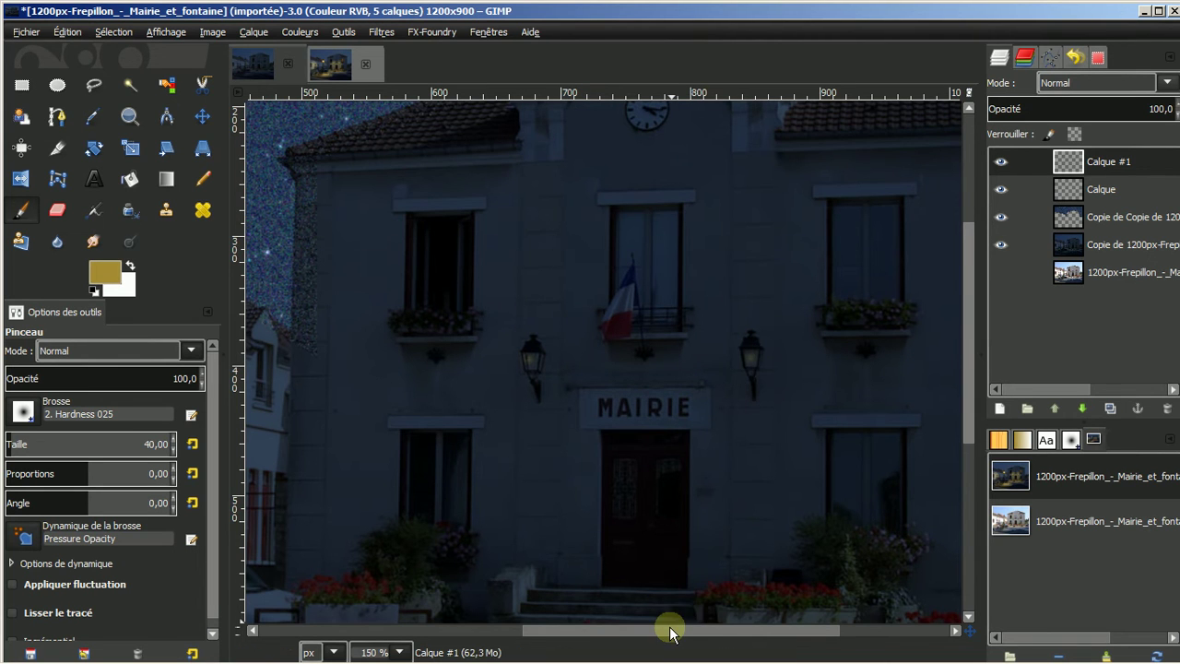
# Paint wider yellow glows on the second glow layer, using size 30 for the three wall lamps and size 60 for the street lamp.
pyautogui.moveTo(669, 631); pyautogui.dragTo(574, 636)
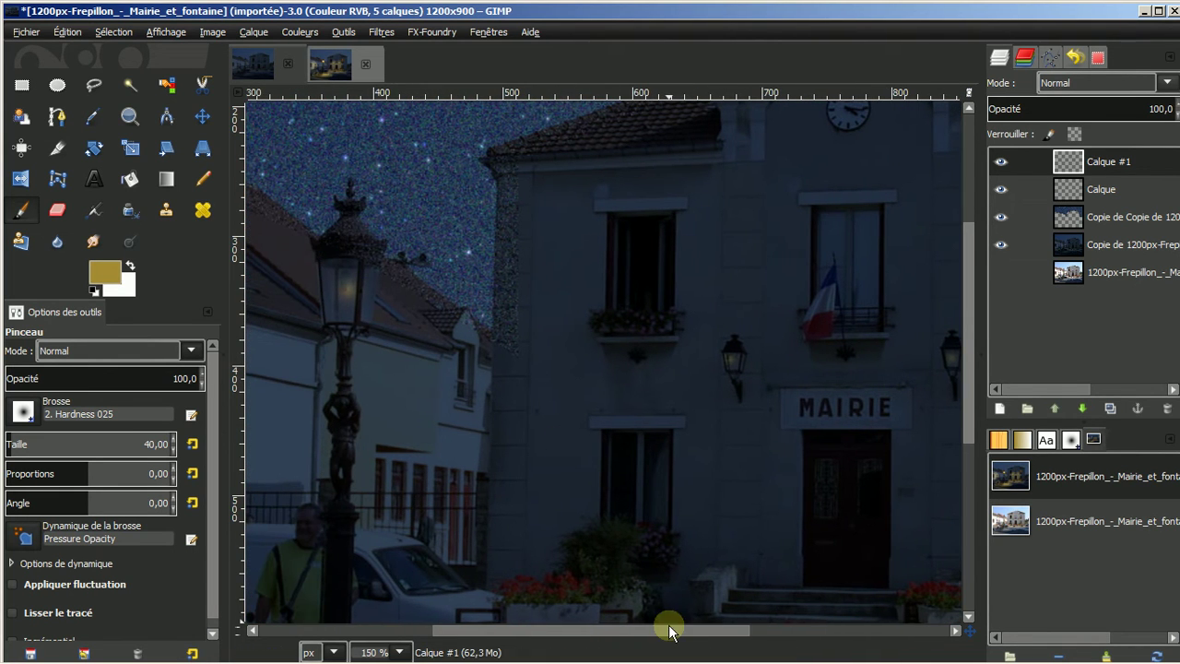
pyautogui.moveTo(672, 627); pyautogui.dragTo(802, 631)
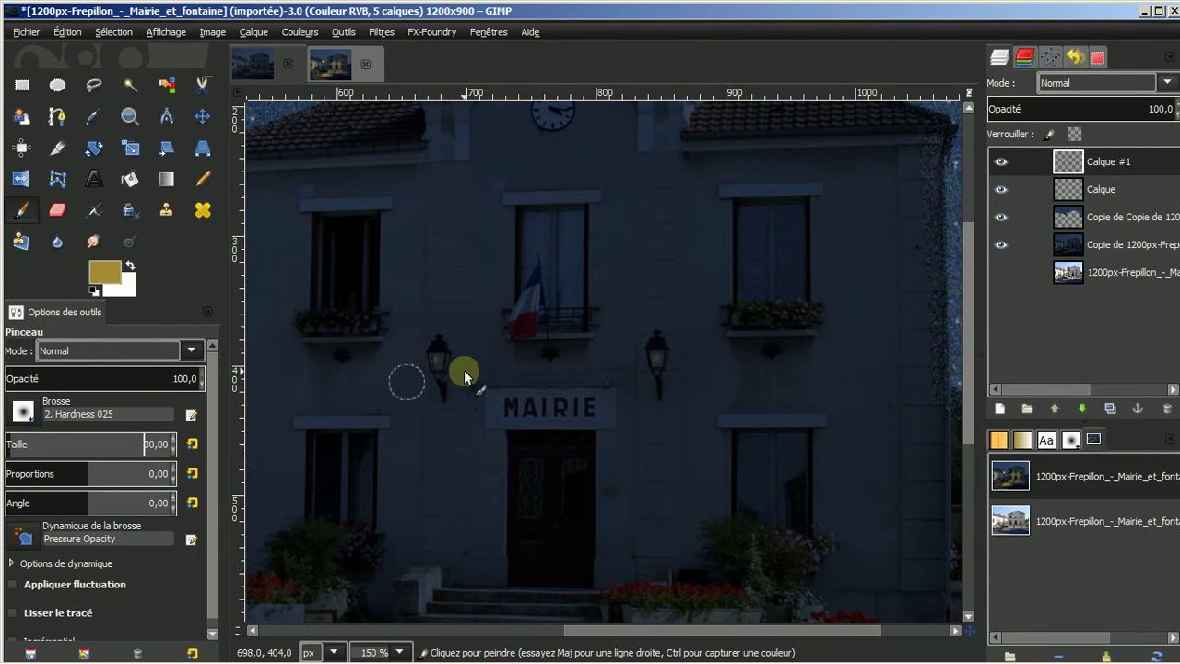
pyautogui.click(656, 363)
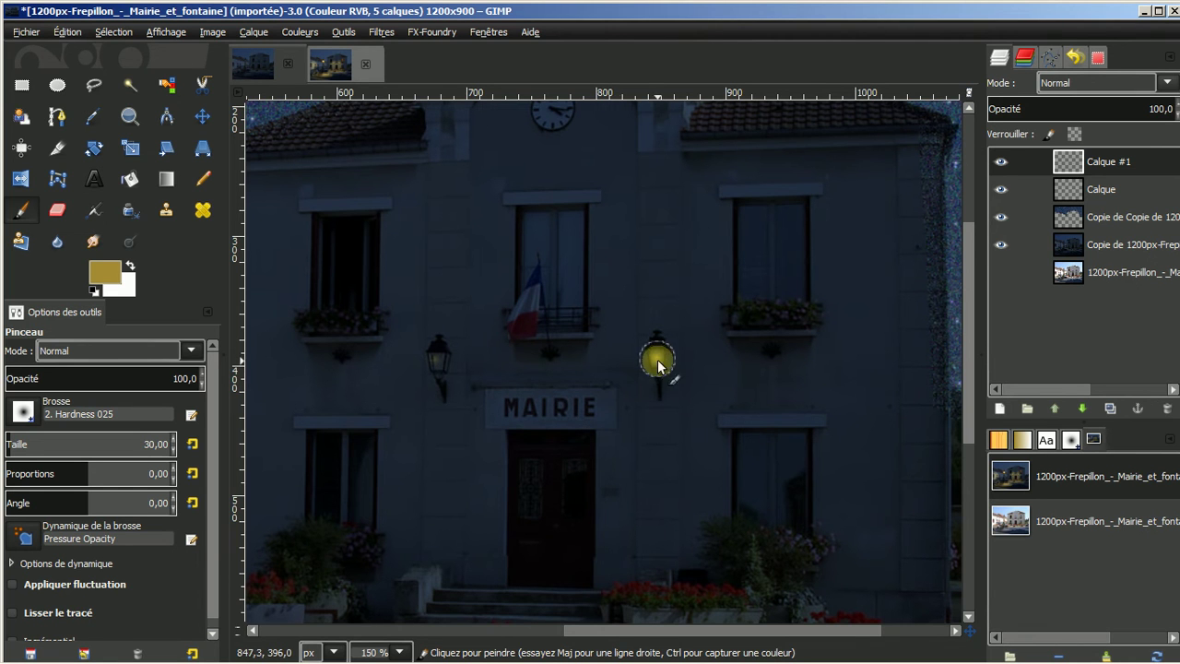
pyautogui.click(437, 365)
pyautogui.moveTo(611, 630); pyautogui.dragTo(310, 638)
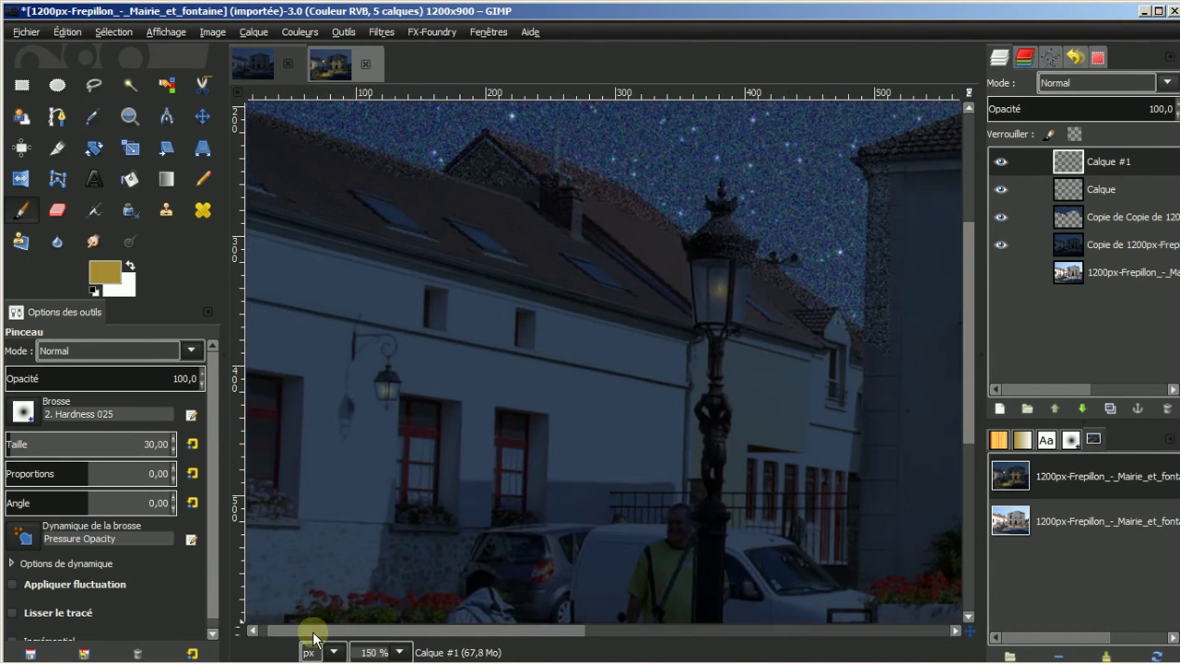
pyautogui.click(385, 385)
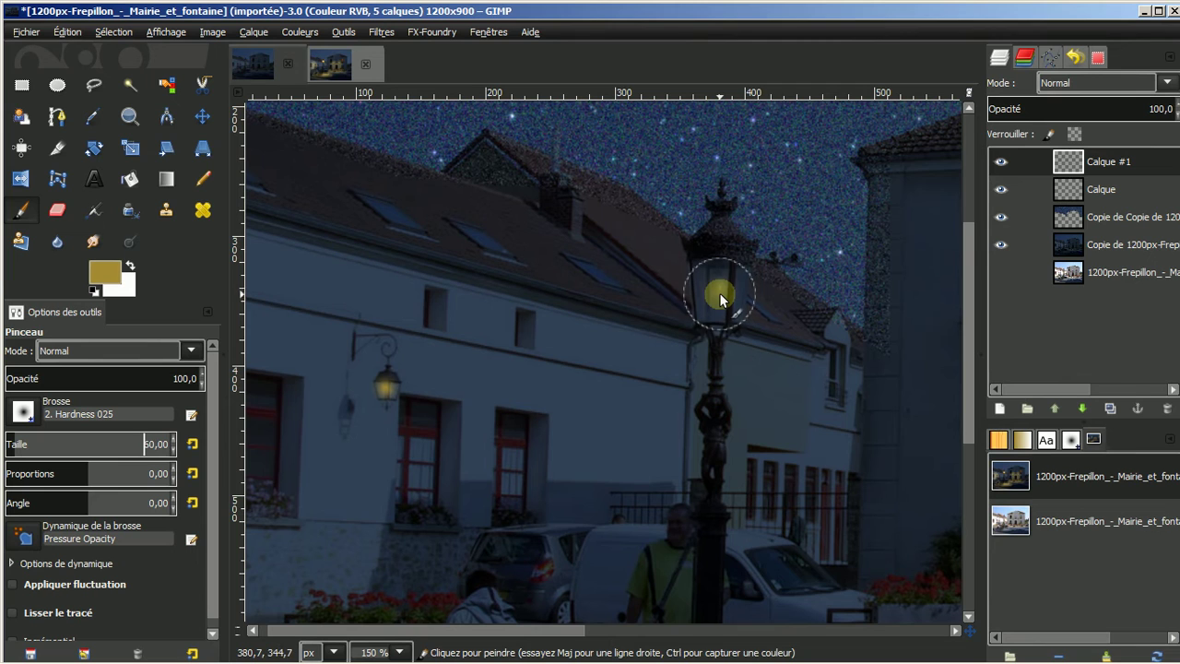
# Switch the second glow layer's blend mode to Éclaircir and add a third transparent glow layer on top.
pyautogui.click(1168, 83)
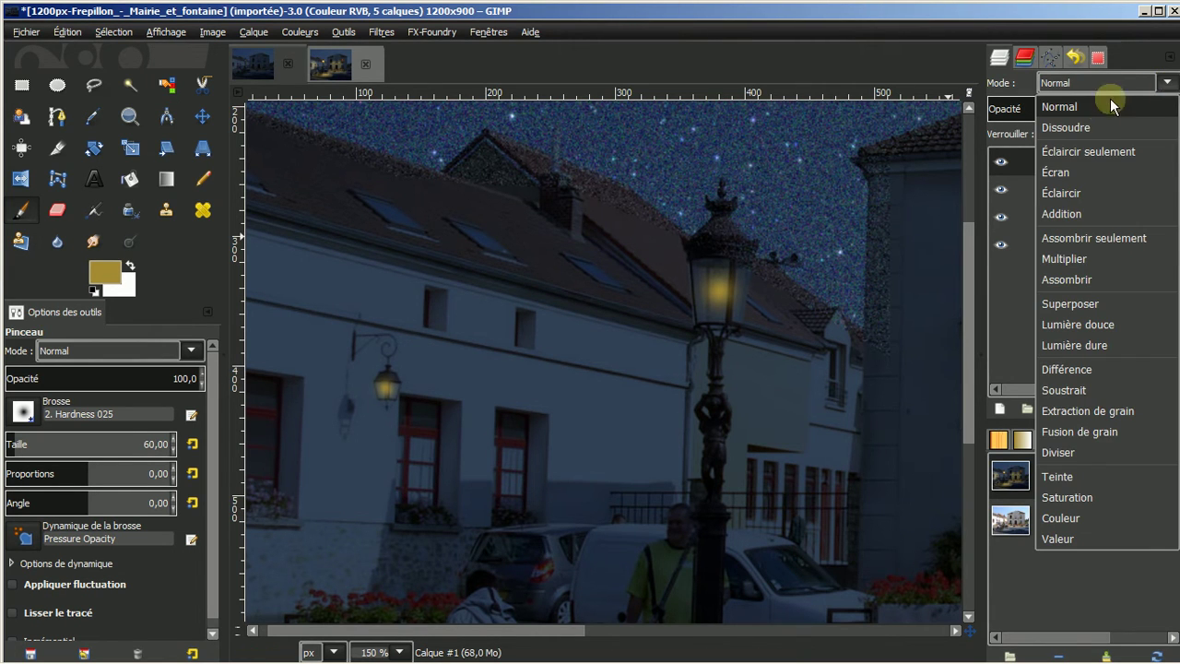
pyautogui.click(1061, 193)
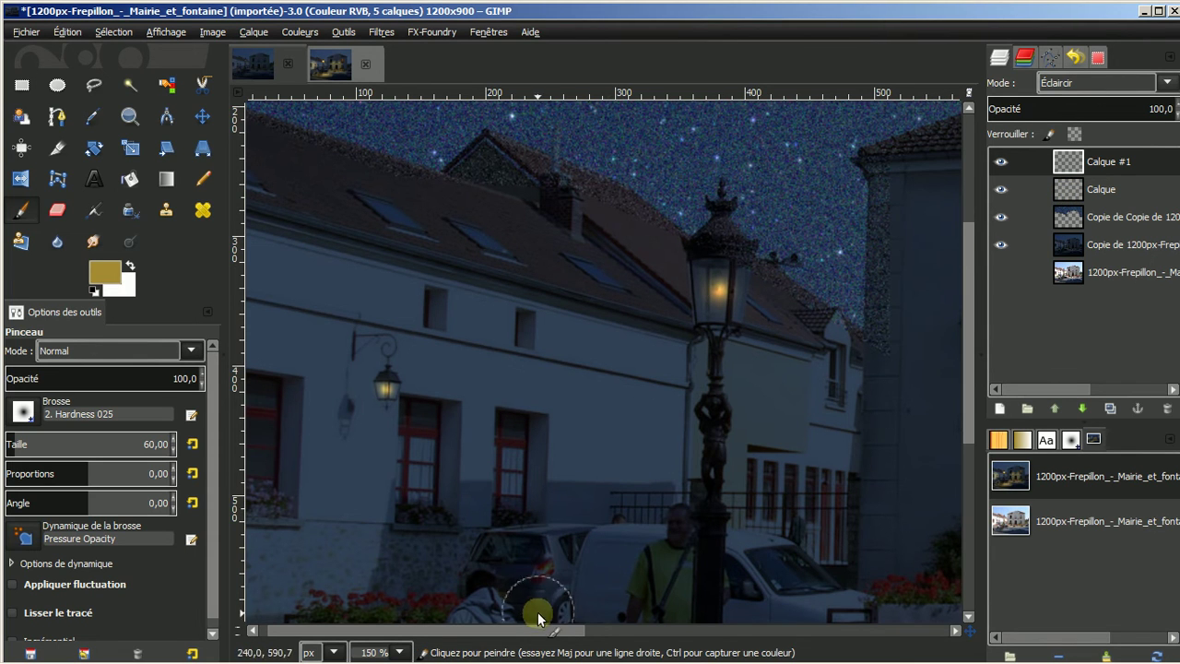
pyautogui.moveTo(526, 630); pyautogui.dragTo(794, 633)
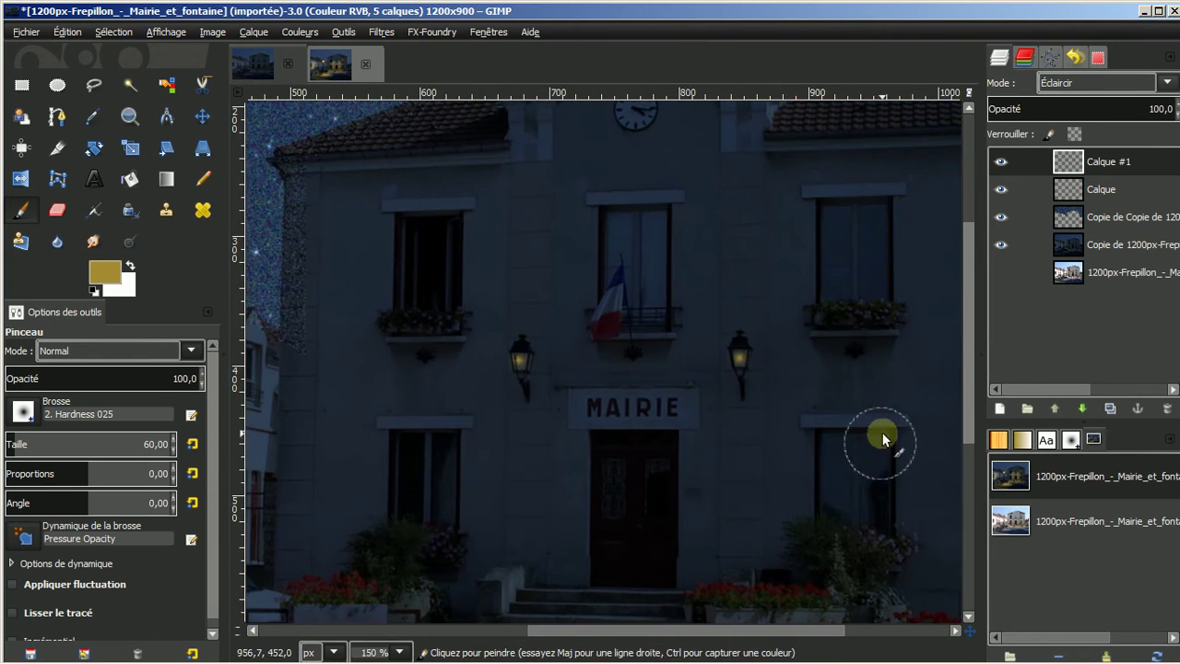
pyautogui.click(1000, 409)
pyautogui.click(1002, 542)
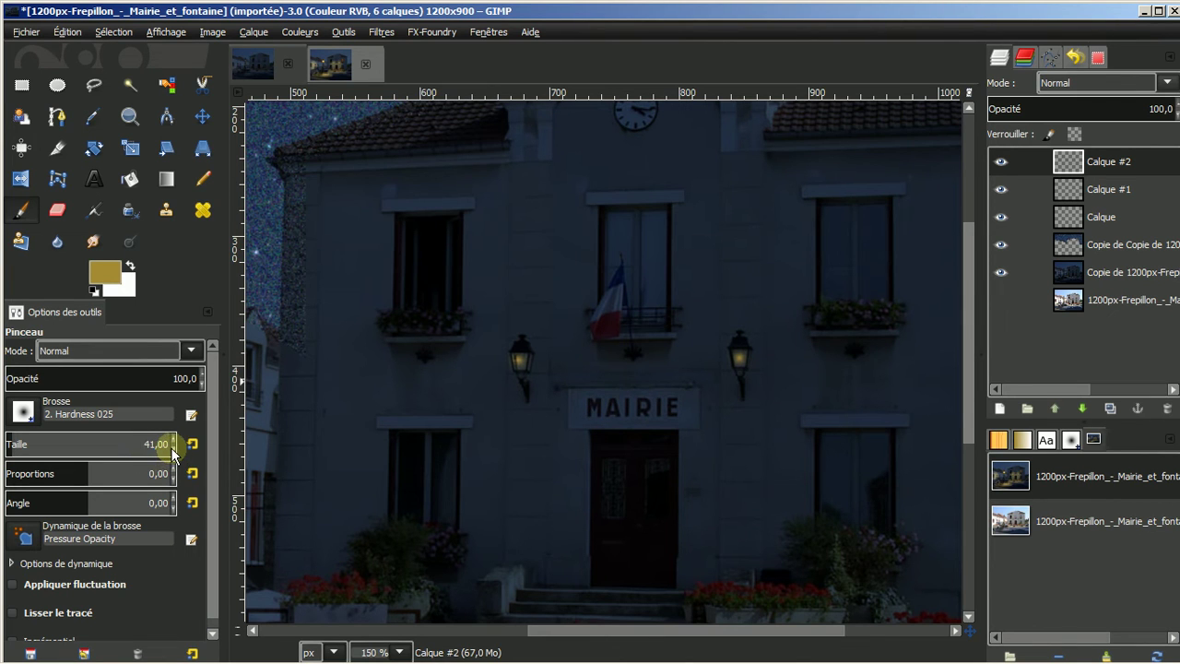
# Dab larger yellow glows on the third glow layer, with size 40 on the three wall lamps and size 80 on the street lamp.
pyautogui.click(739, 360)
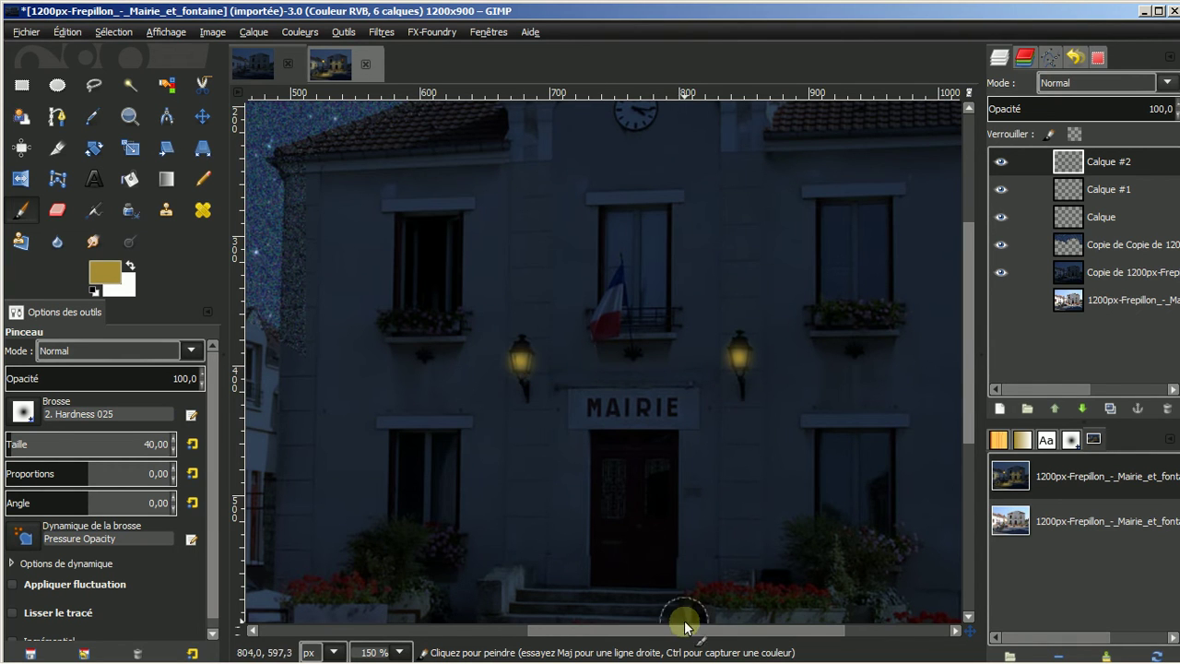
pyautogui.moveTo(680, 630); pyautogui.dragTo(384, 632)
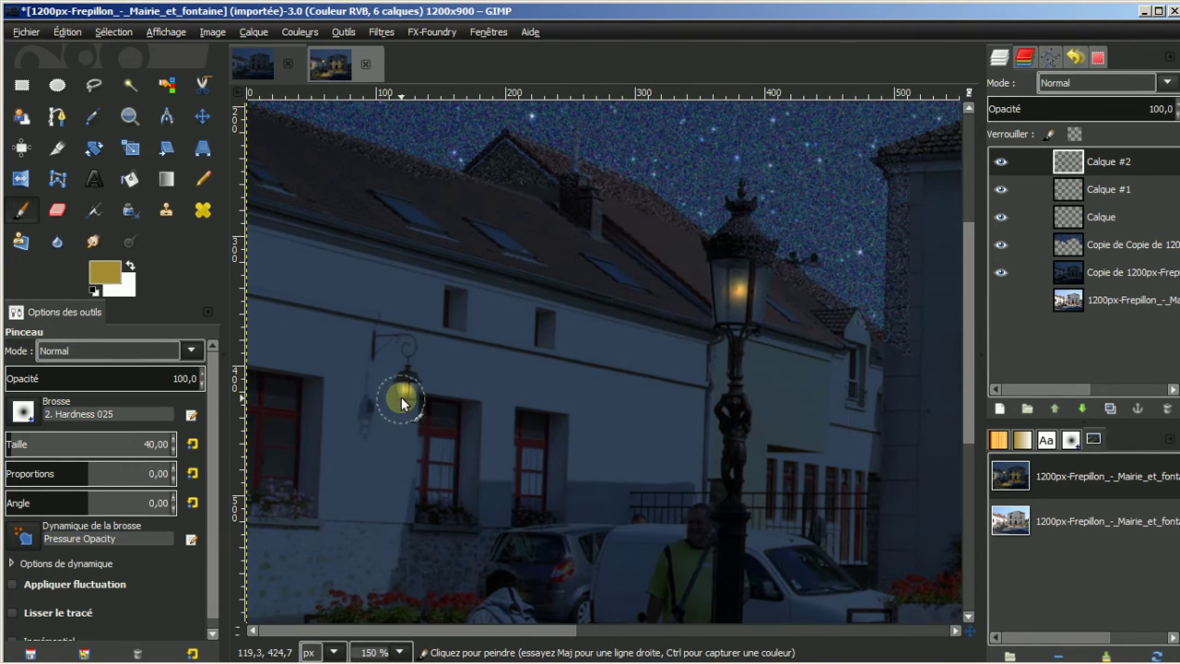
pyautogui.moveTo(401, 396); pyautogui.dragTo(406, 392)
pyautogui.click(720, 295)
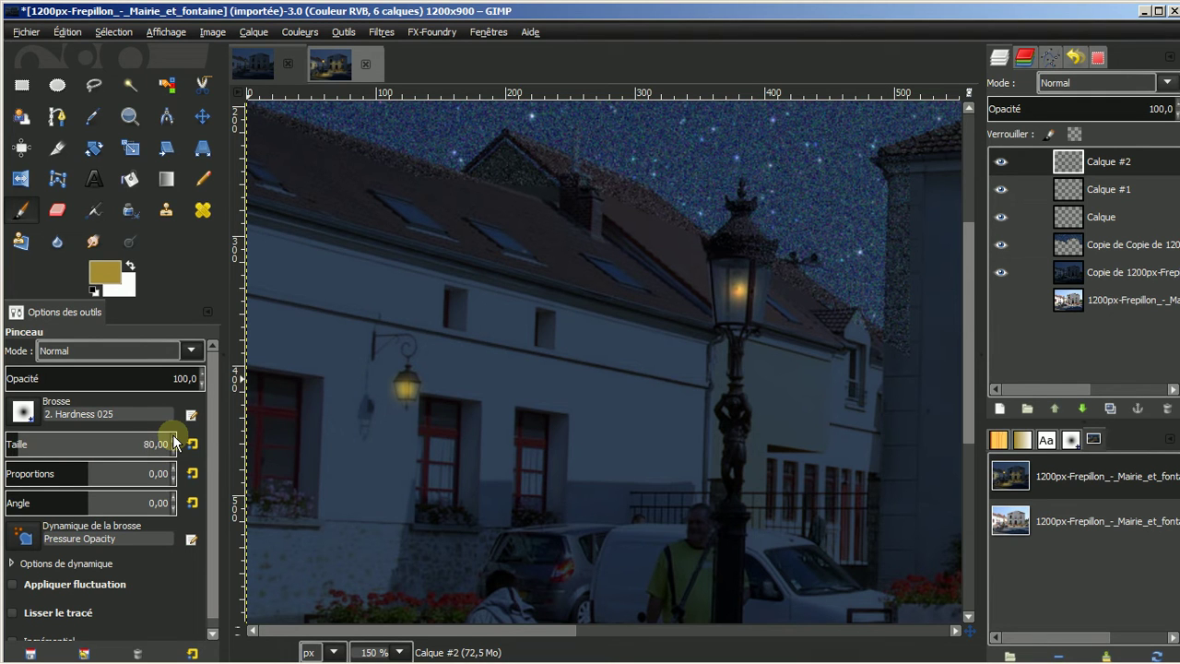
pyautogui.click(737, 285)
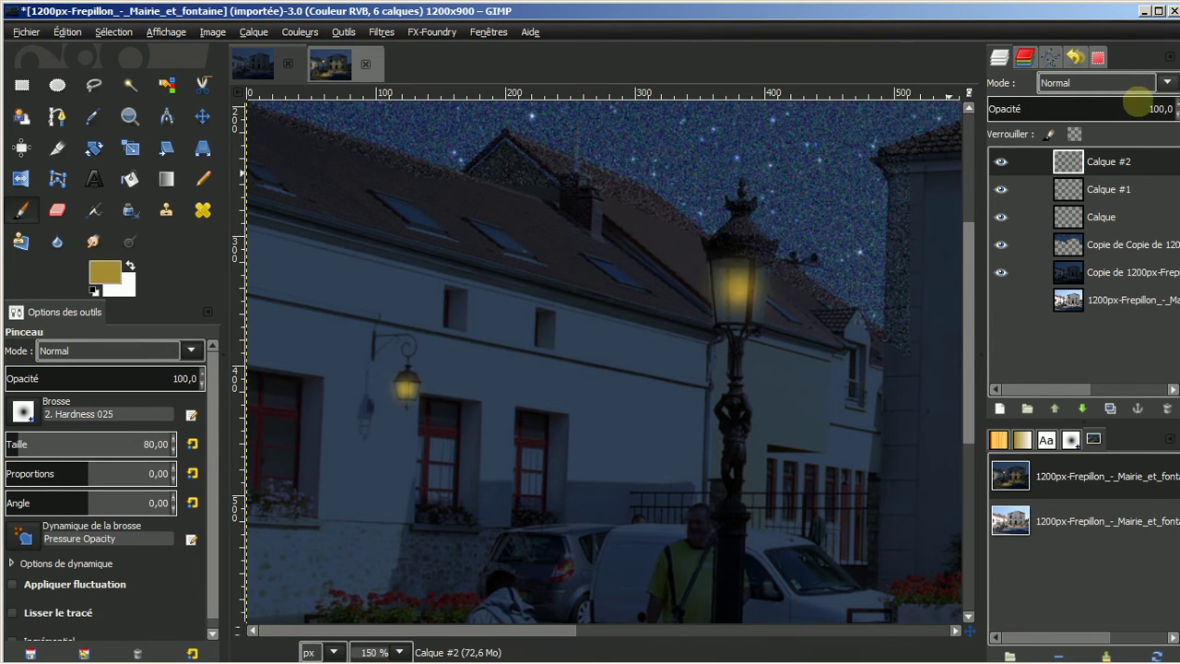
# Set the third glow layer to Éclaircir mode and create a fourth transparent 1200 × 900 px layer above it.
pyautogui.click(1166, 83)
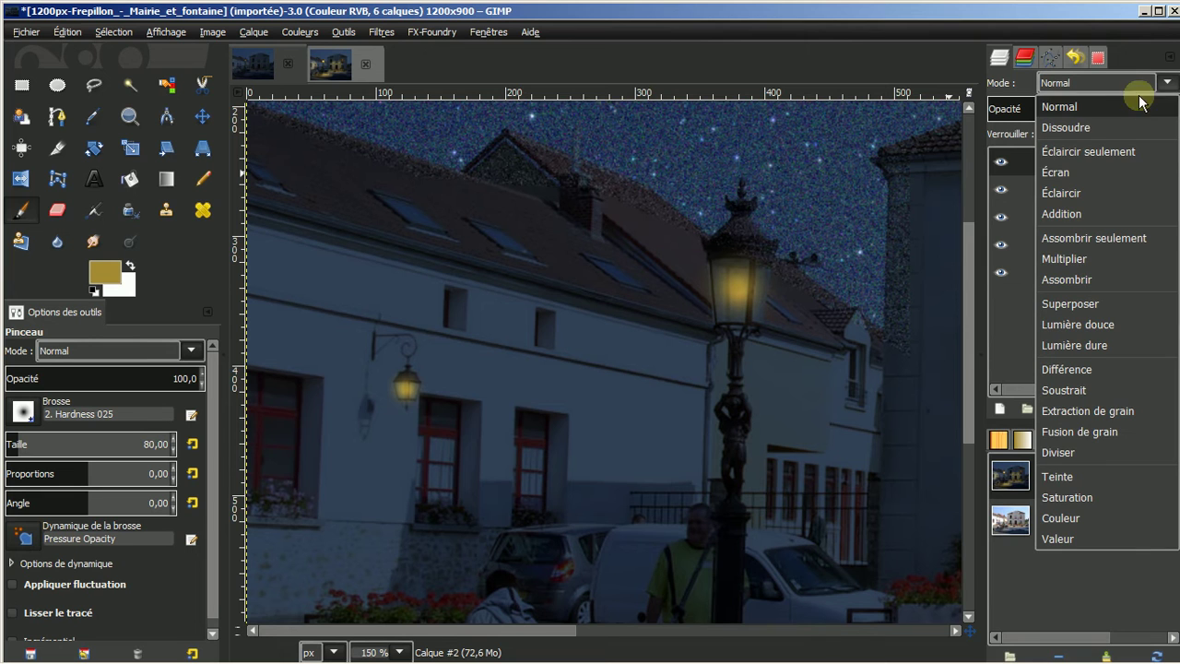
pyautogui.click(1080, 195)
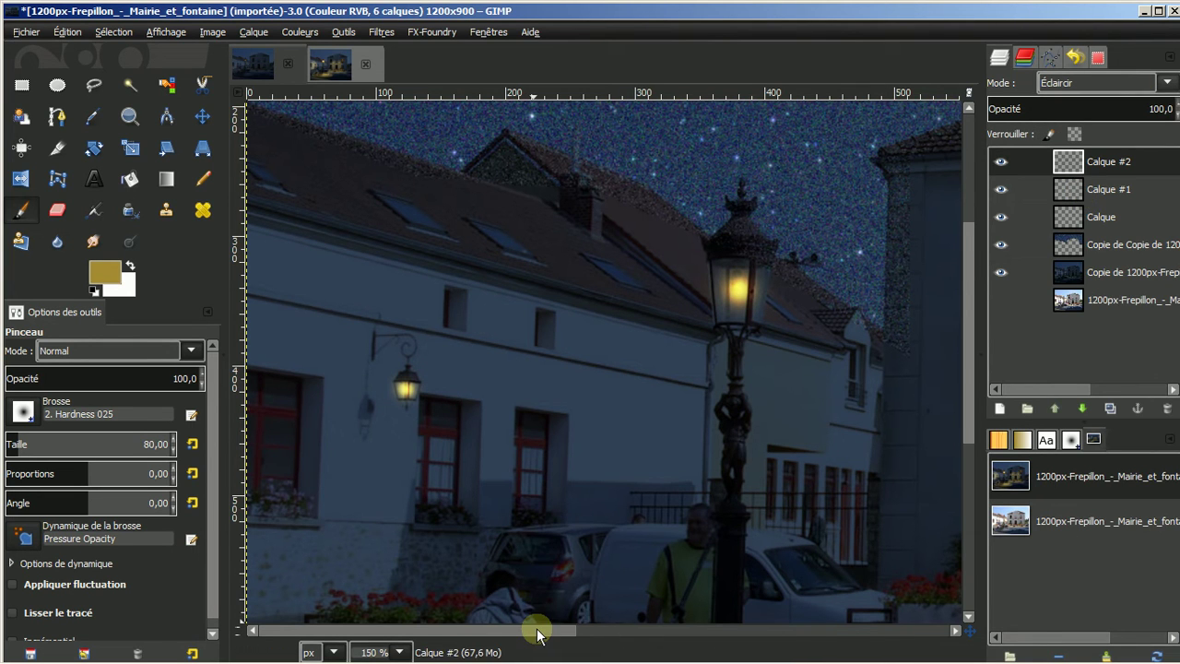
pyautogui.moveTo(535, 629); pyautogui.dragTo(786, 636)
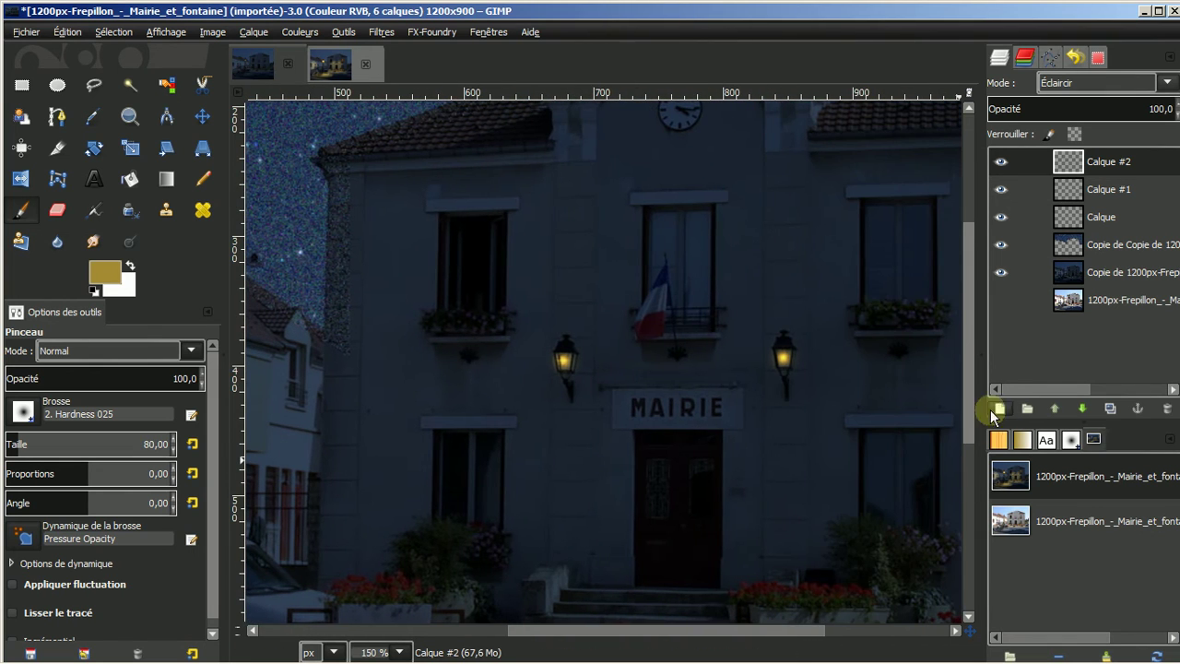
pyautogui.click(1001, 408)
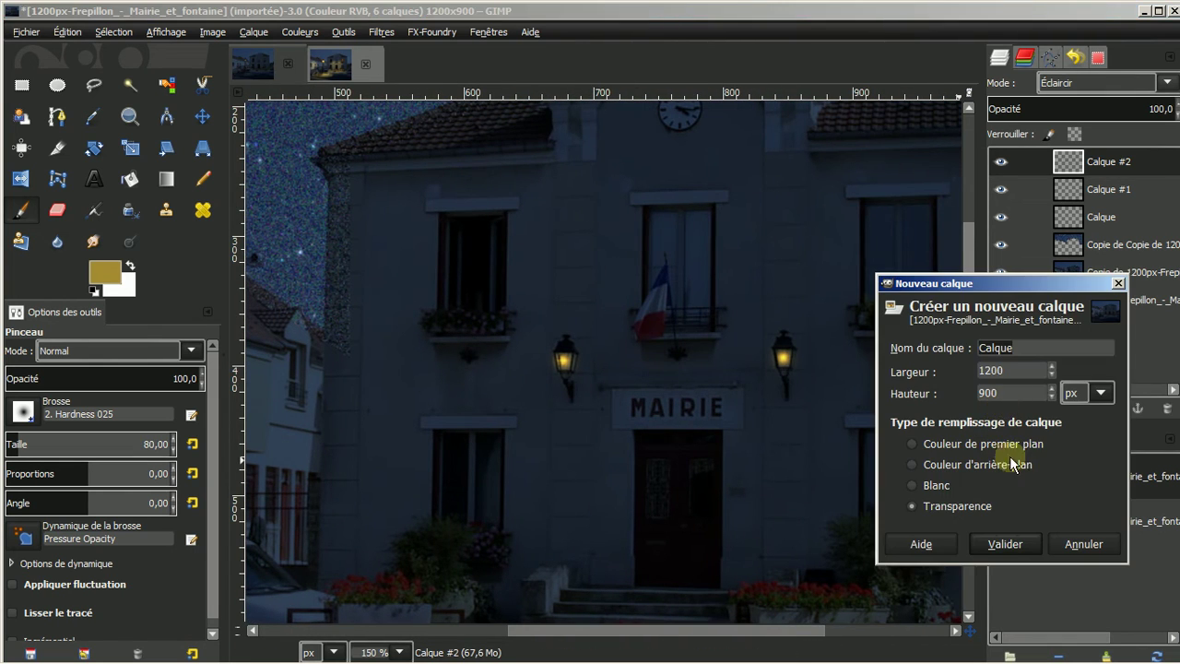
pyautogui.click(1003, 544)
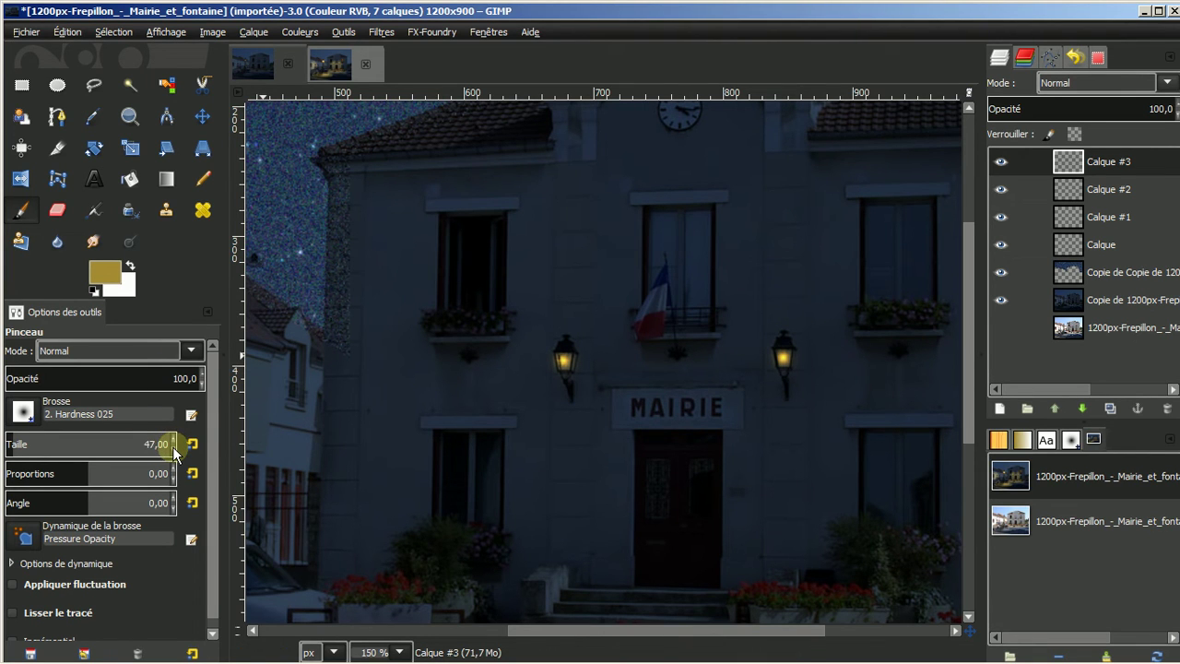
# Paint yellow halos on the fourth glow layer, using size 50 for the three wall lamps and size 100 for the street lamp.
pyautogui.scroll(1, 175, 443)
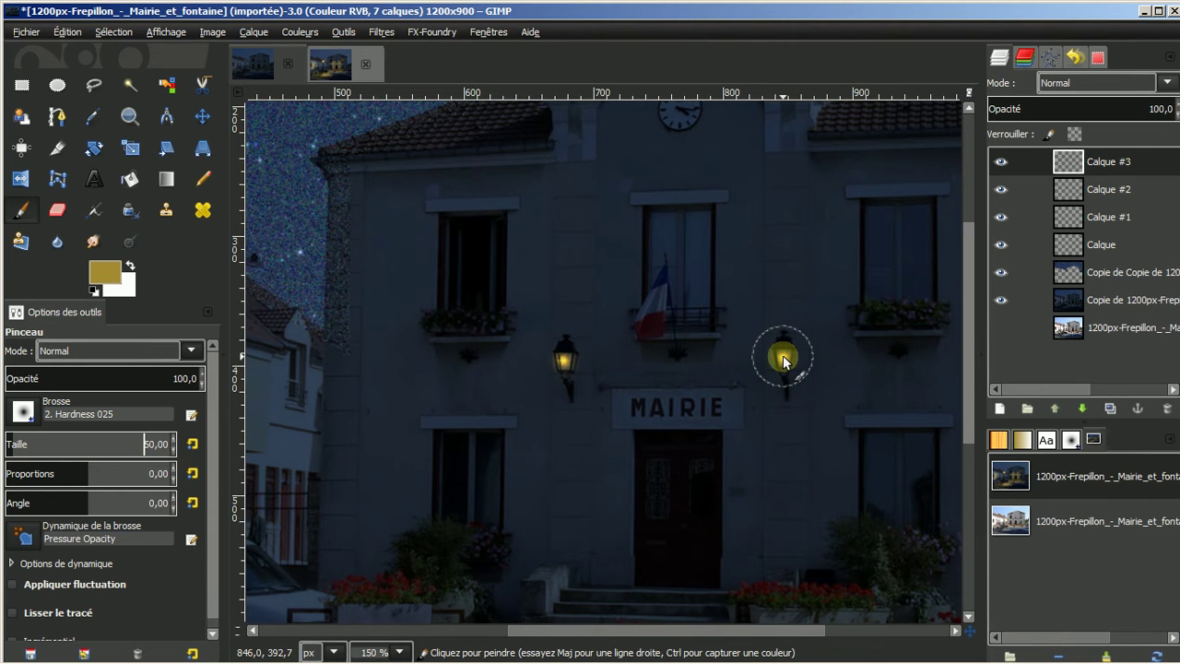
pyautogui.click(564, 365)
pyautogui.moveTo(674, 630); pyautogui.dragTo(411, 638)
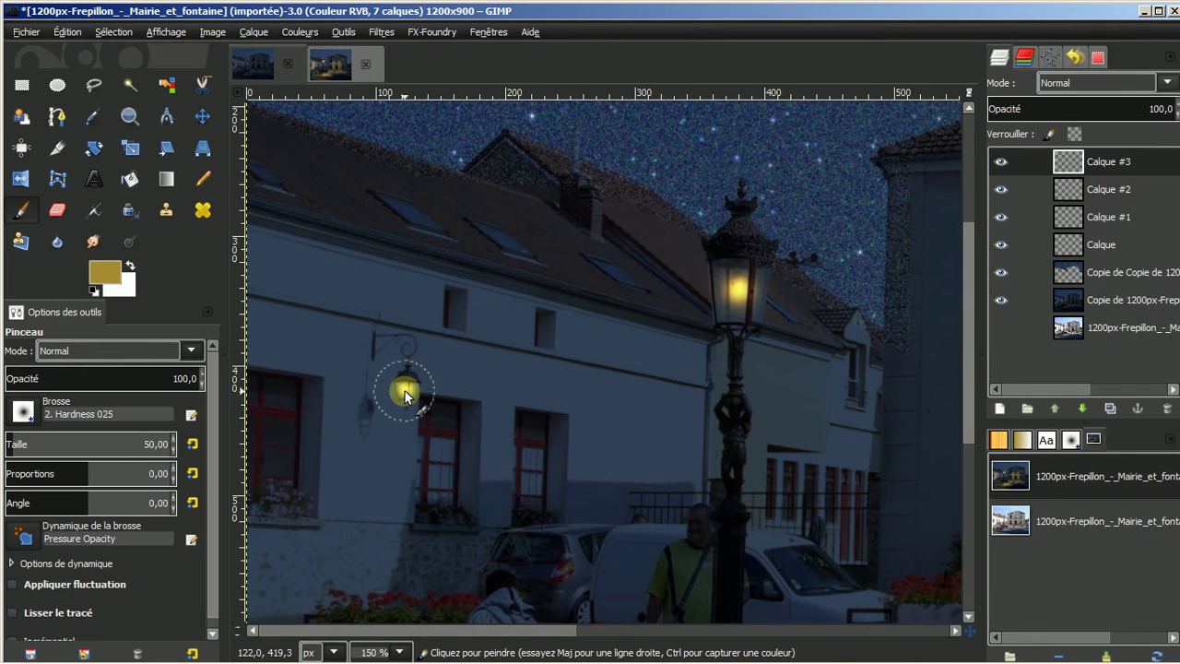
pyautogui.click(406, 392)
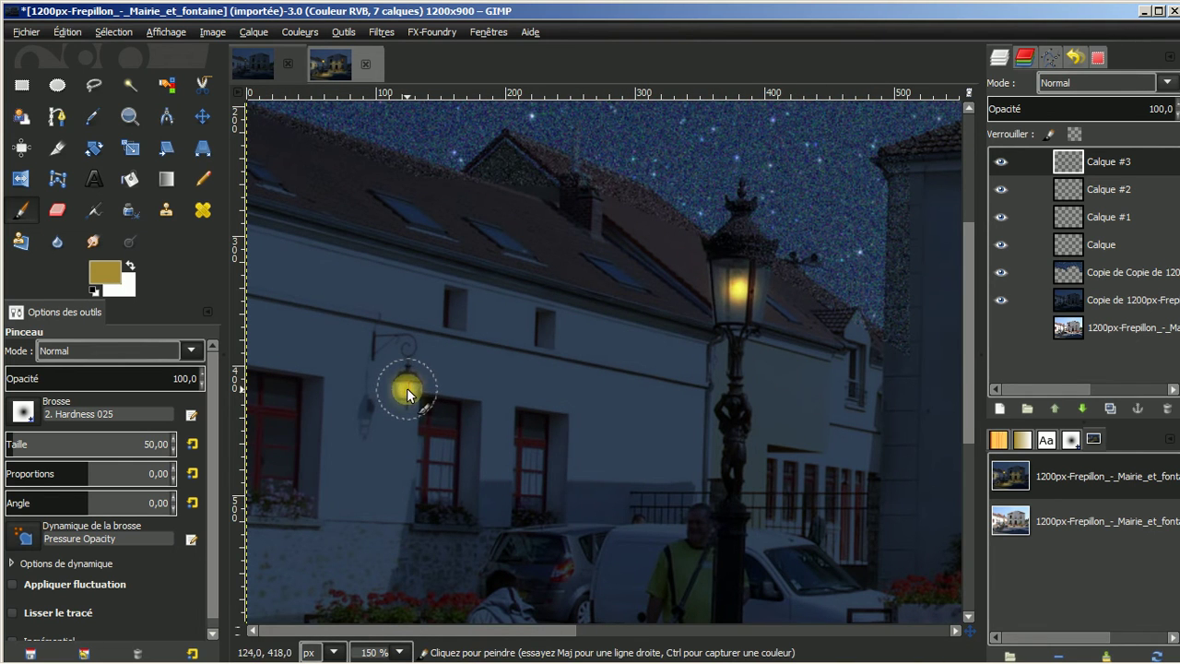
pyautogui.click(753, 305)
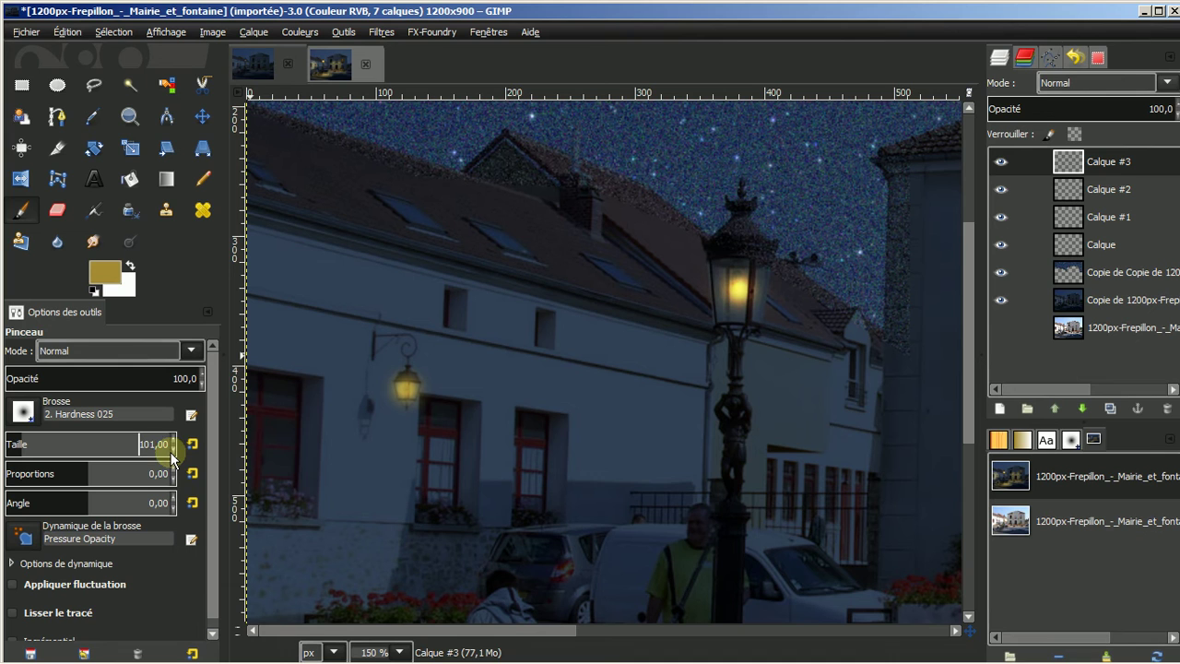
pyautogui.click(172, 452)
pyautogui.click(737, 293)
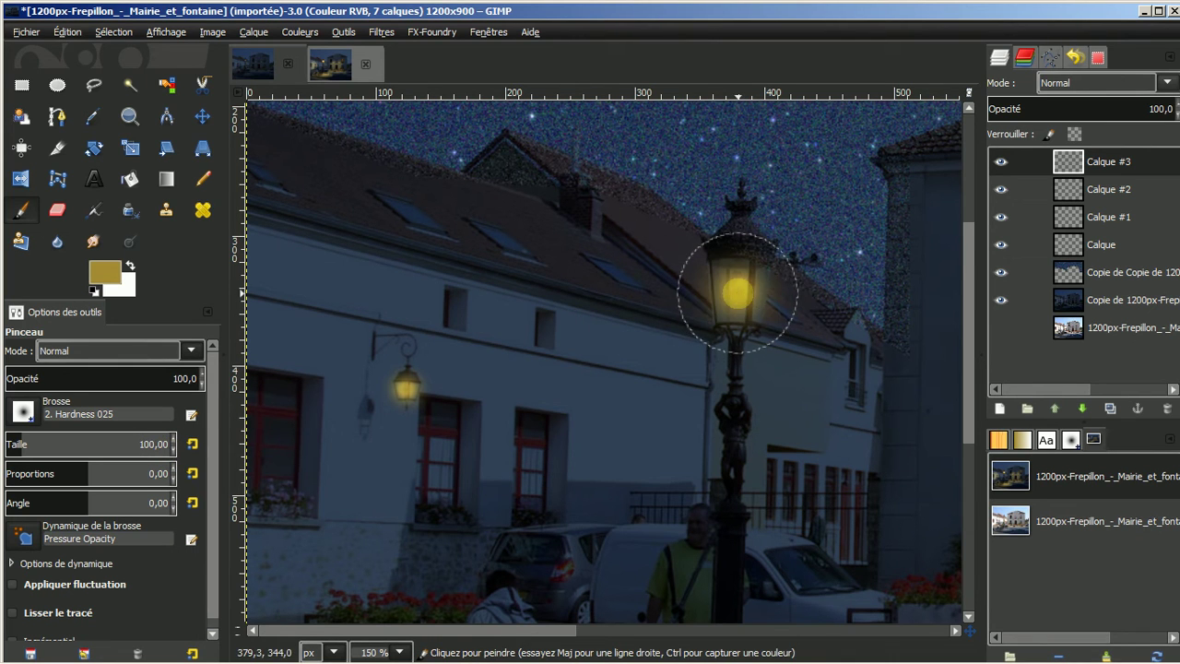
# Set the fourth glow layer to Éclaircir mode and create a fifth transparent 1200 × 900 px layer above it.
pyautogui.click(1169, 82)
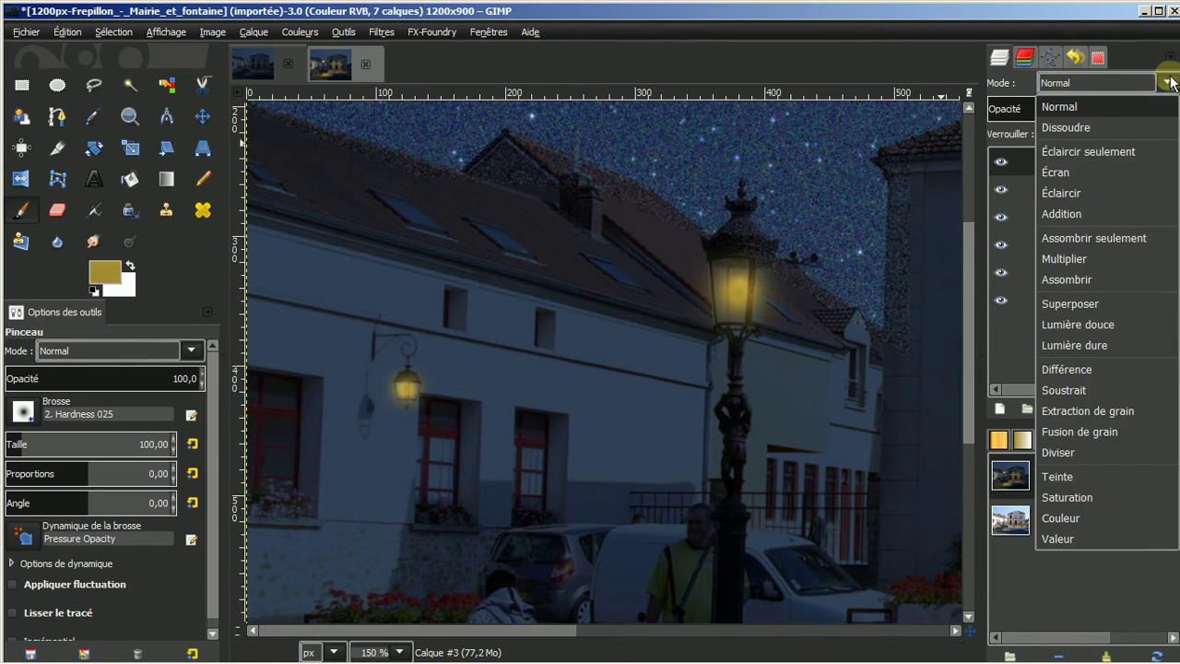
pyautogui.click(1079, 192)
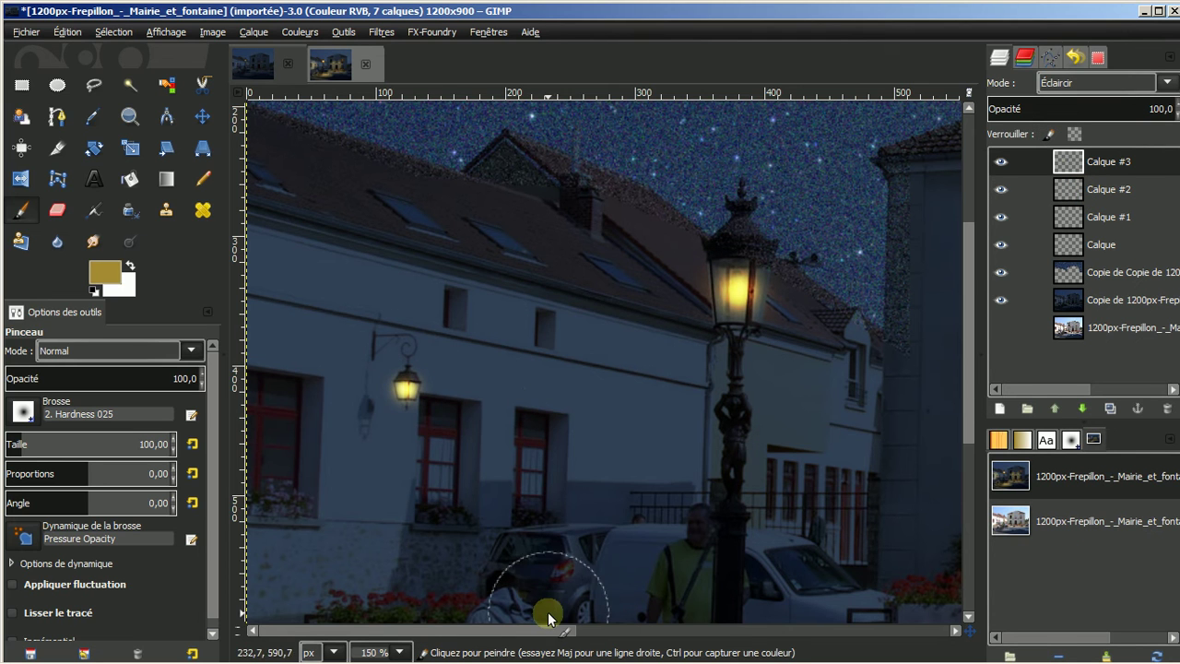
pyautogui.moveTo(529, 629); pyautogui.dragTo(756, 627)
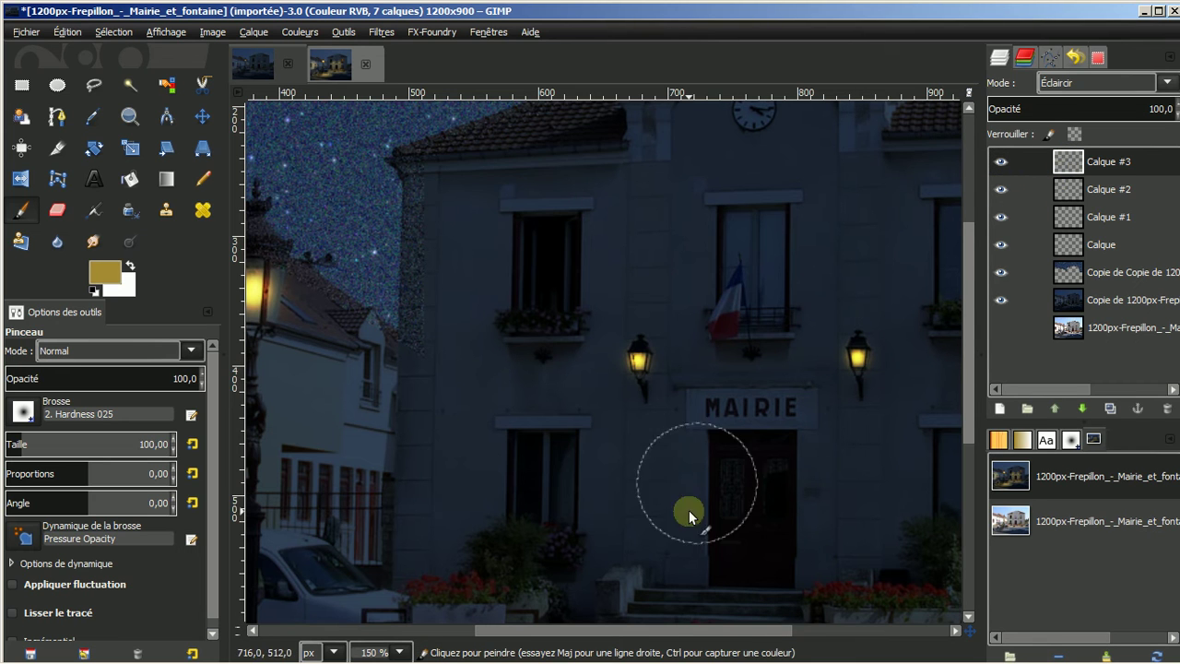
pyautogui.moveTo(659, 632); pyautogui.dragTo(570, 634)
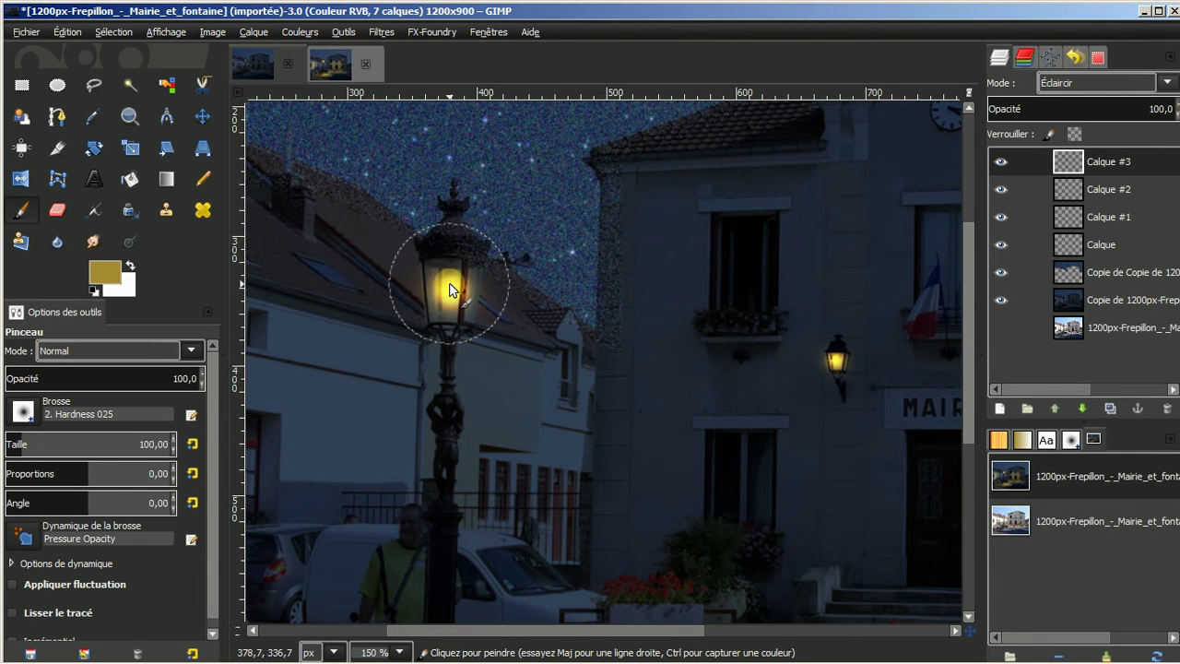
pyautogui.click(1001, 407)
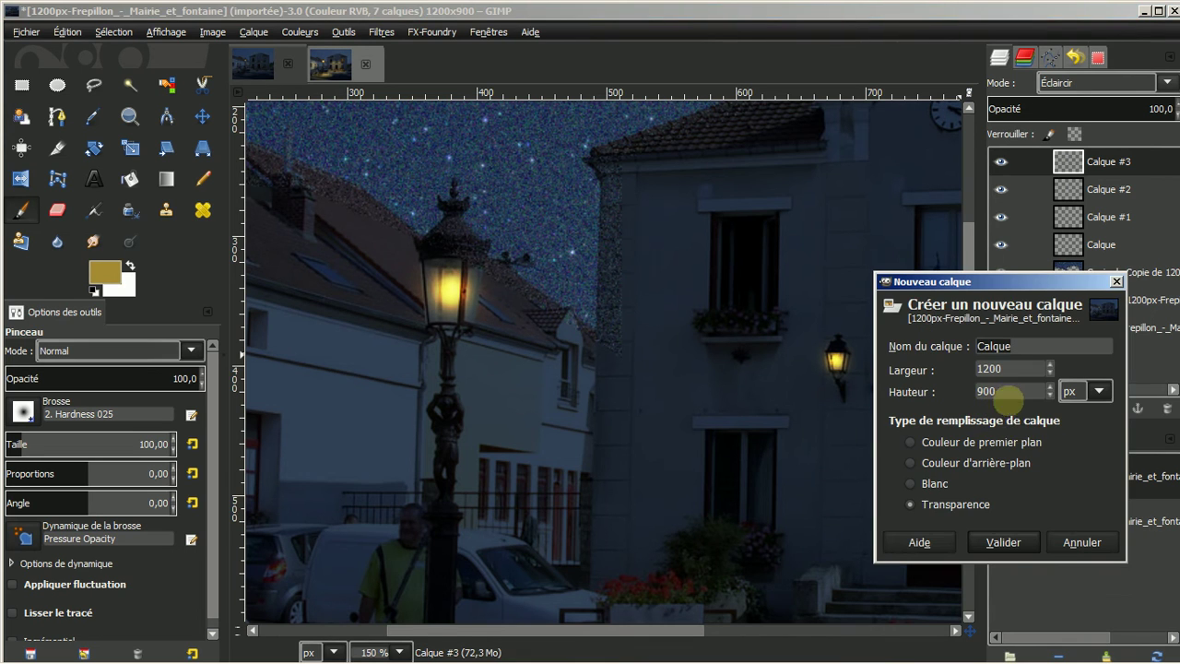
pyautogui.click(1005, 544)
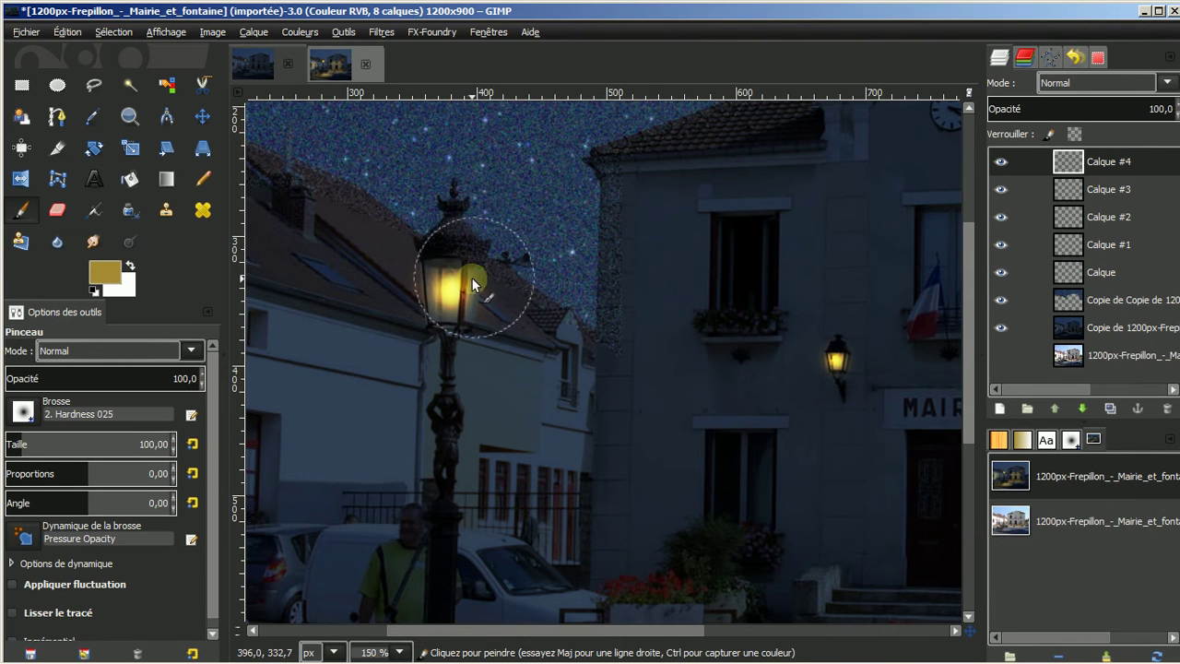
# Dab a size 100 yellow glow on the street lamp on the fifth glow layer and set that layer to Éclaircir.
pyautogui.click(452, 294)
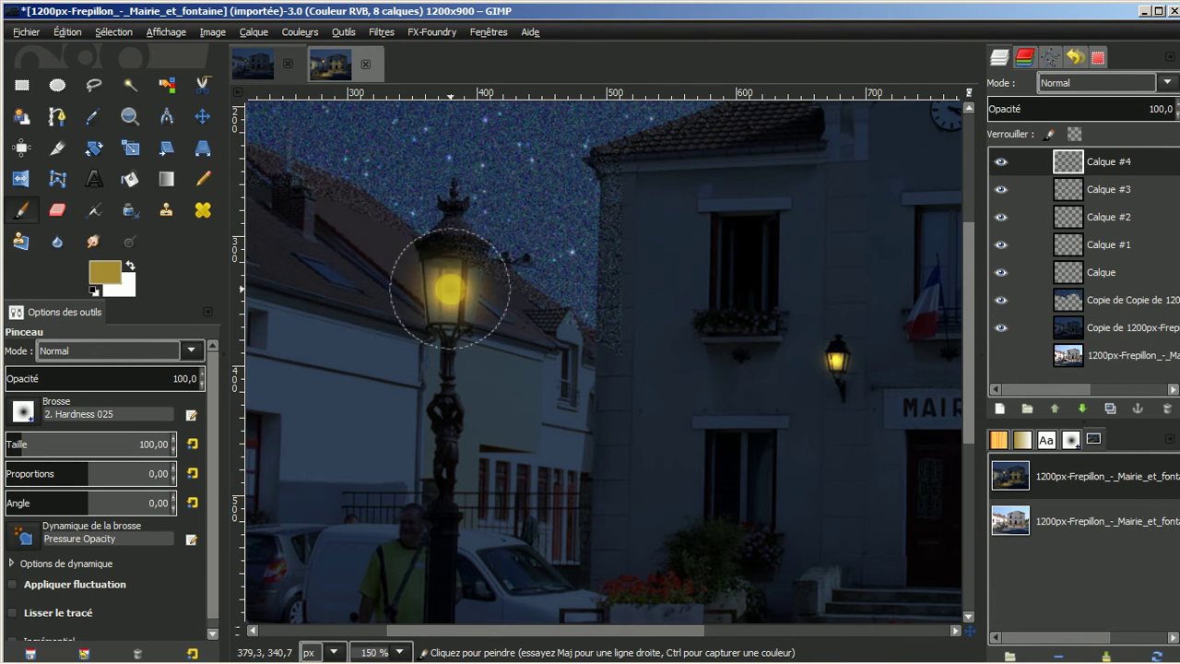
pyautogui.click(1169, 82)
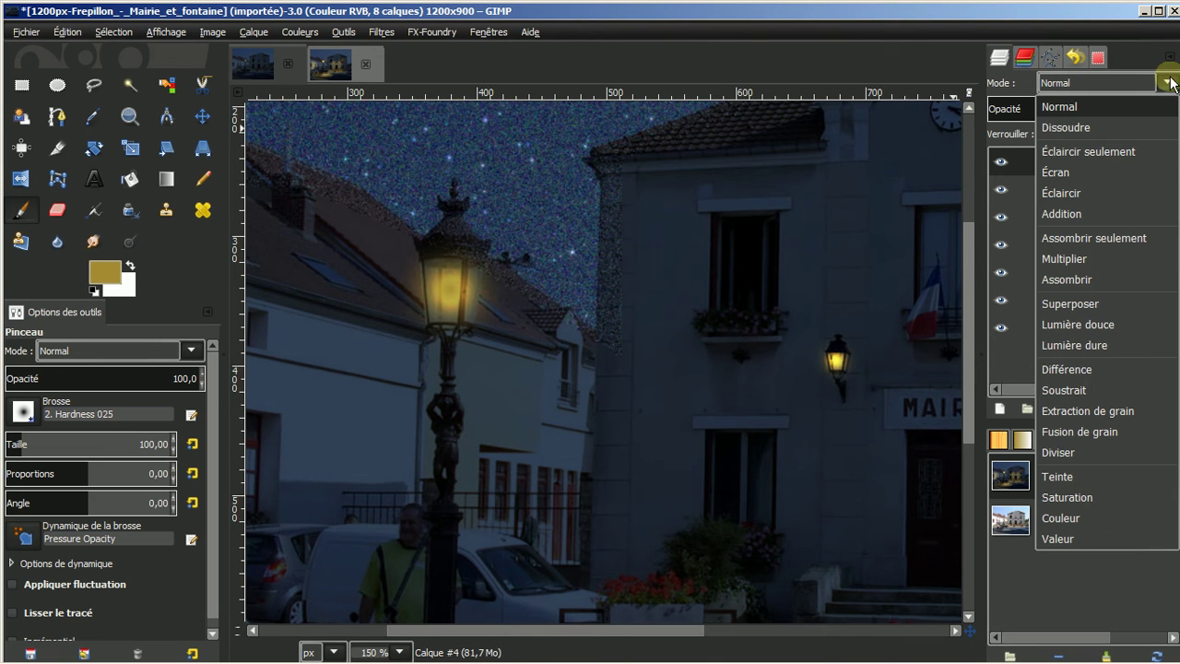
pyautogui.click(1075, 192)
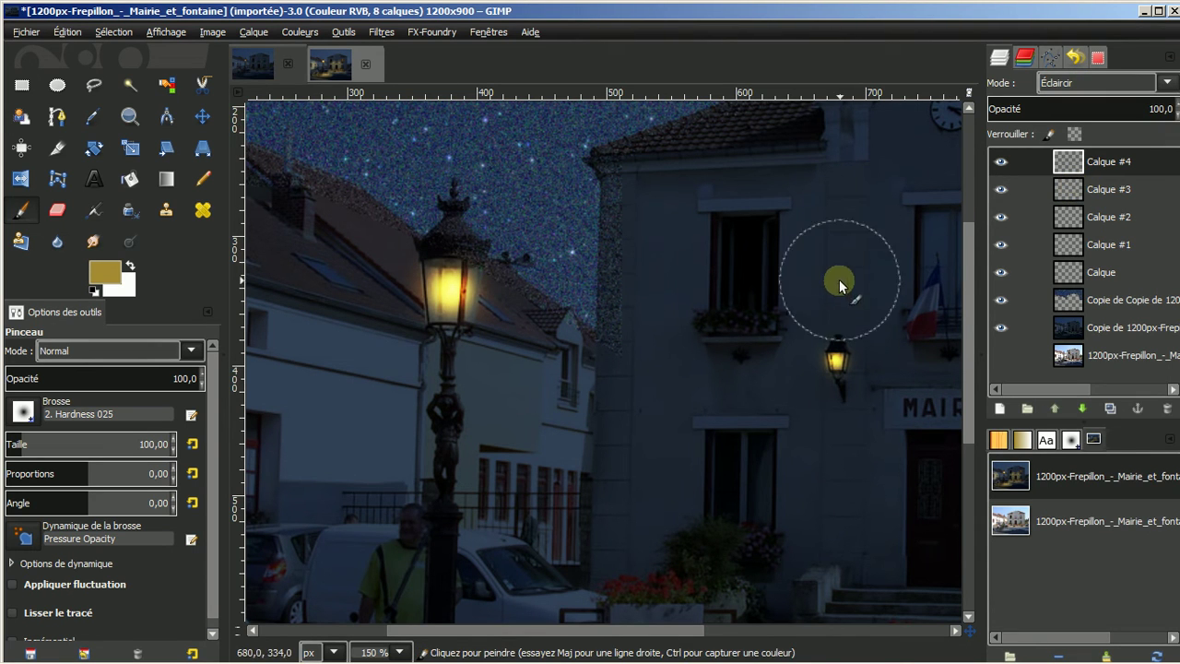
# Add a sixth transparent 1200 × 900 px layer and set the paintbrush to opacity 40,6 and size 150.
pyautogui.hotkey('shift', 'ctrl', 'j')
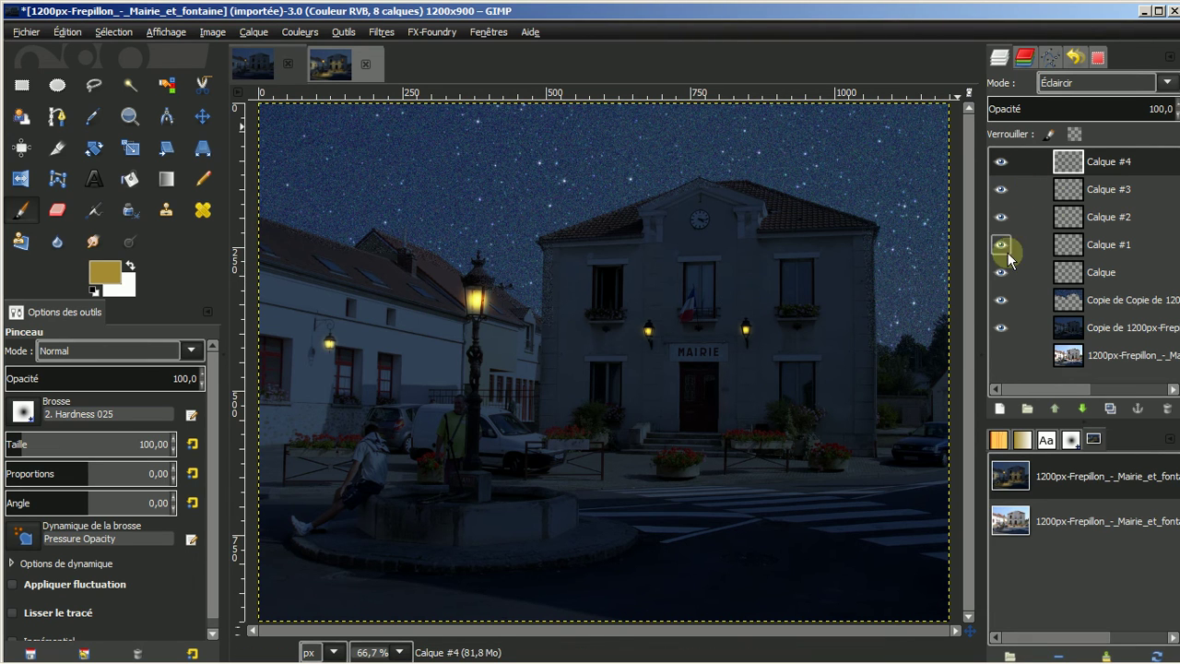
pyautogui.click(998, 406)
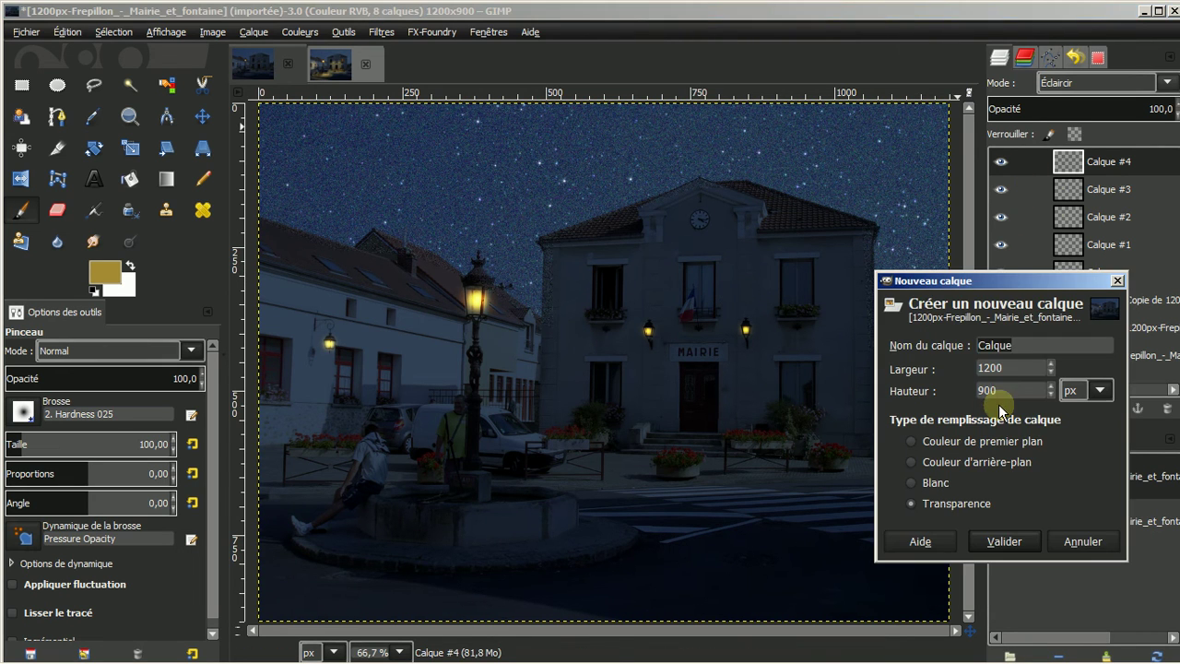
pyautogui.click(996, 542)
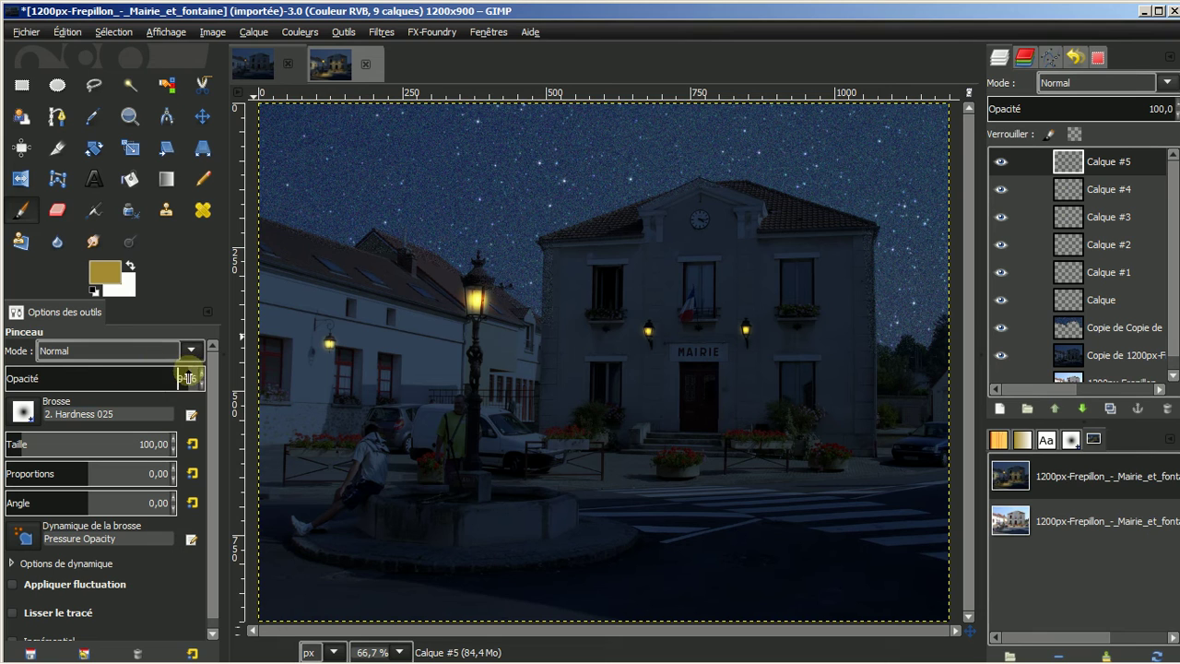
pyautogui.moveTo(185, 374); pyautogui.dragTo(92, 379)
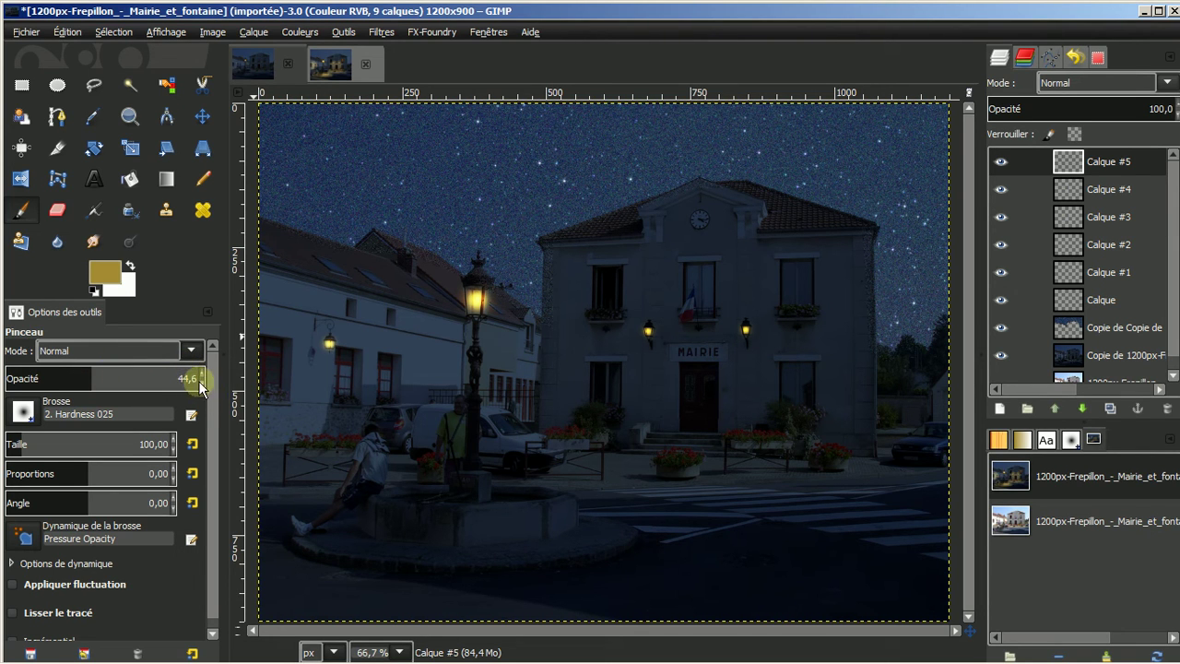
pyautogui.scroll(-3, 201, 382)
pyautogui.scroll(-1, 201, 381)
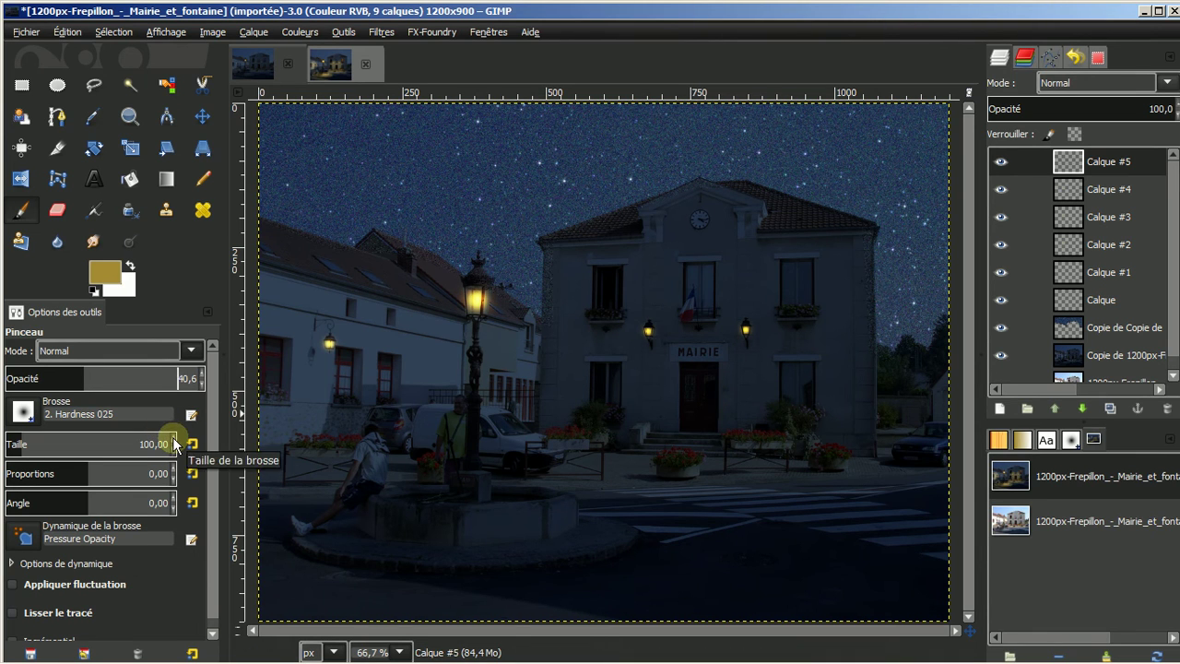
pyautogui.scroll(15, 175, 443)
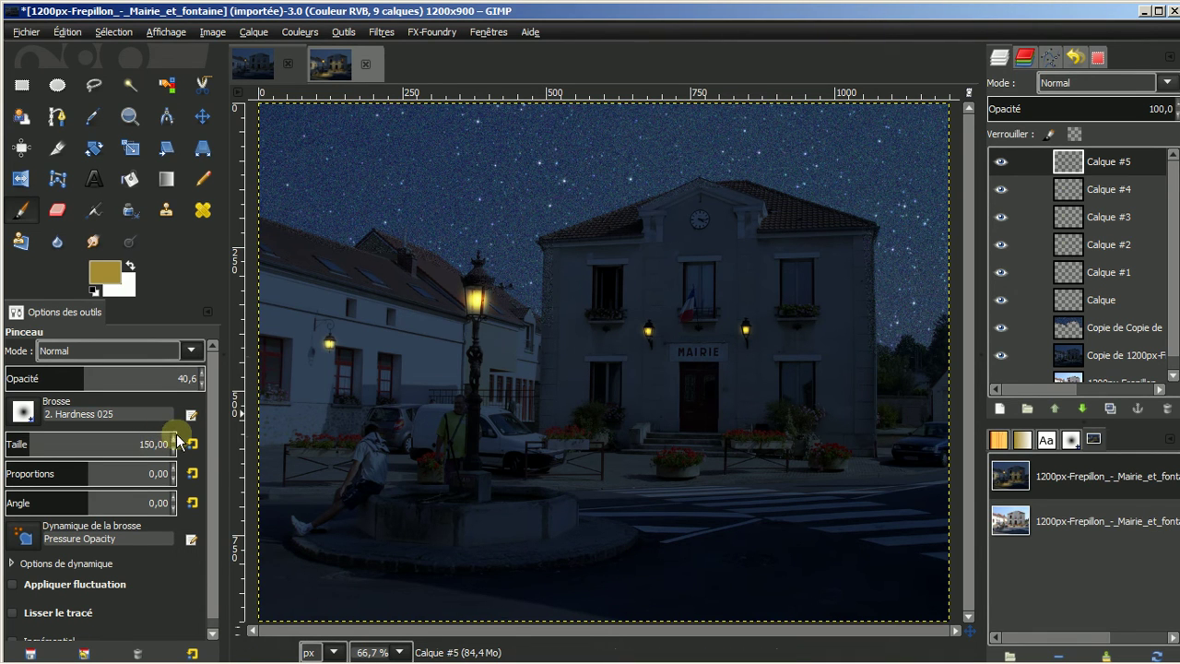
pyautogui.moveTo(724, 344); pyautogui.dragTo(729, 348)
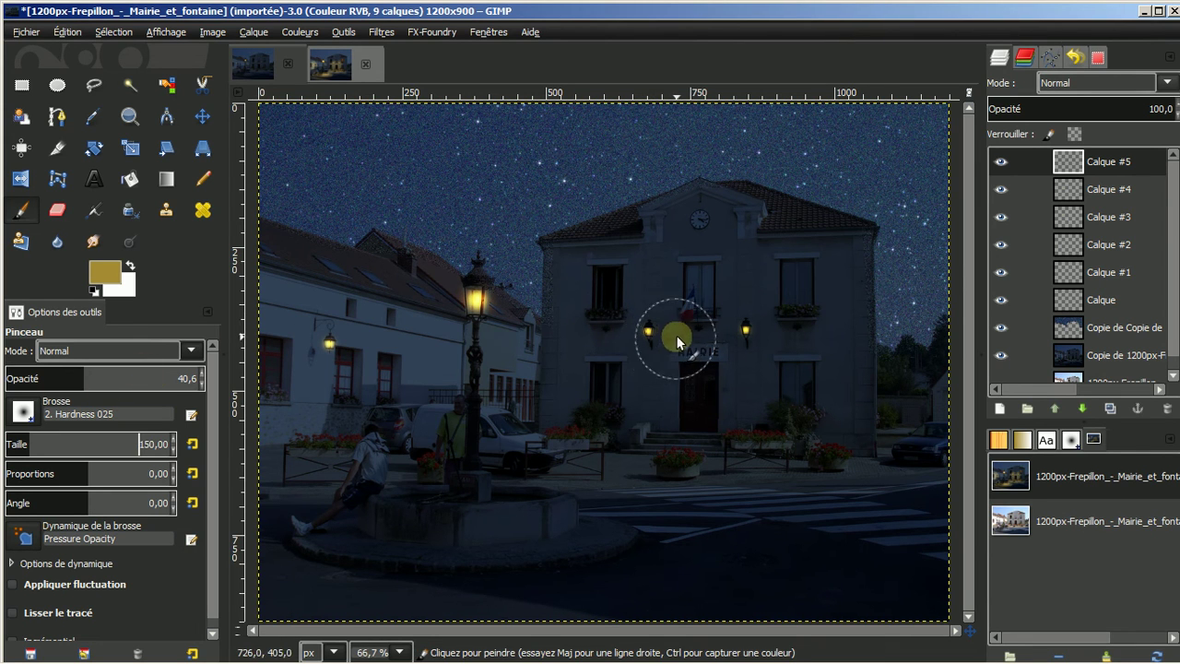
pyautogui.moveTo(648, 348); pyautogui.dragTo(649, 376)
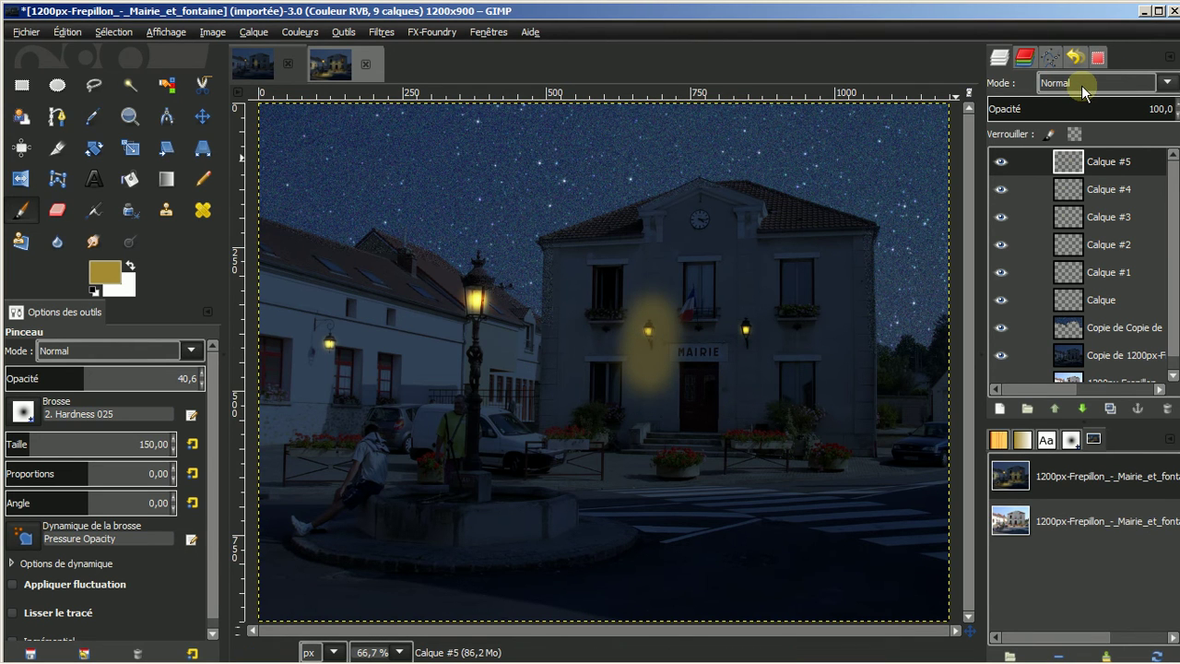
pyautogui.hotkey('ctrl', 'z')
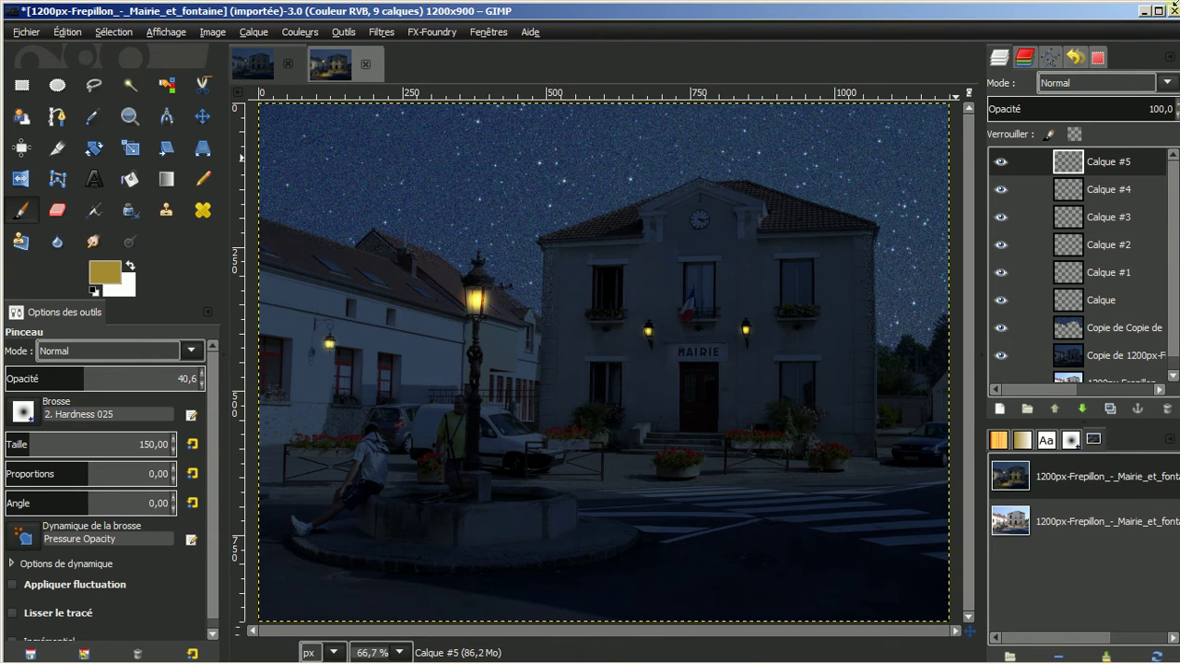
# Switch the sixth glow layer to Éclaircir and brush soft yellow light over the town hall facade and the ground before it.
pyautogui.click(1163, 82)
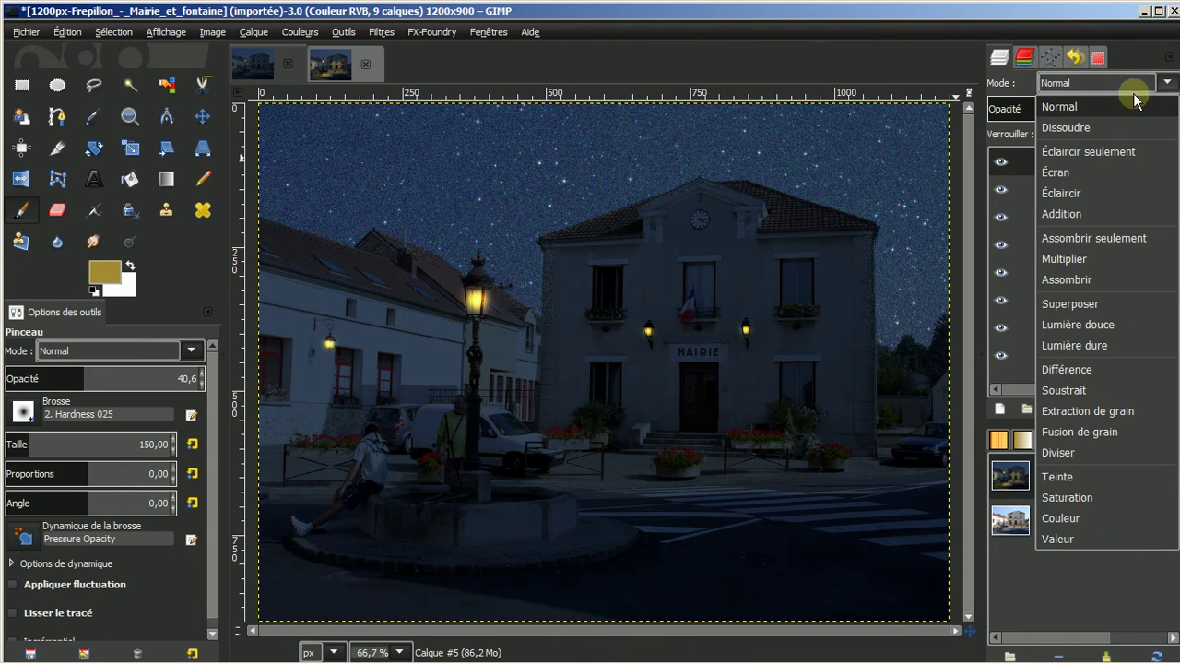
pyautogui.click(1081, 191)
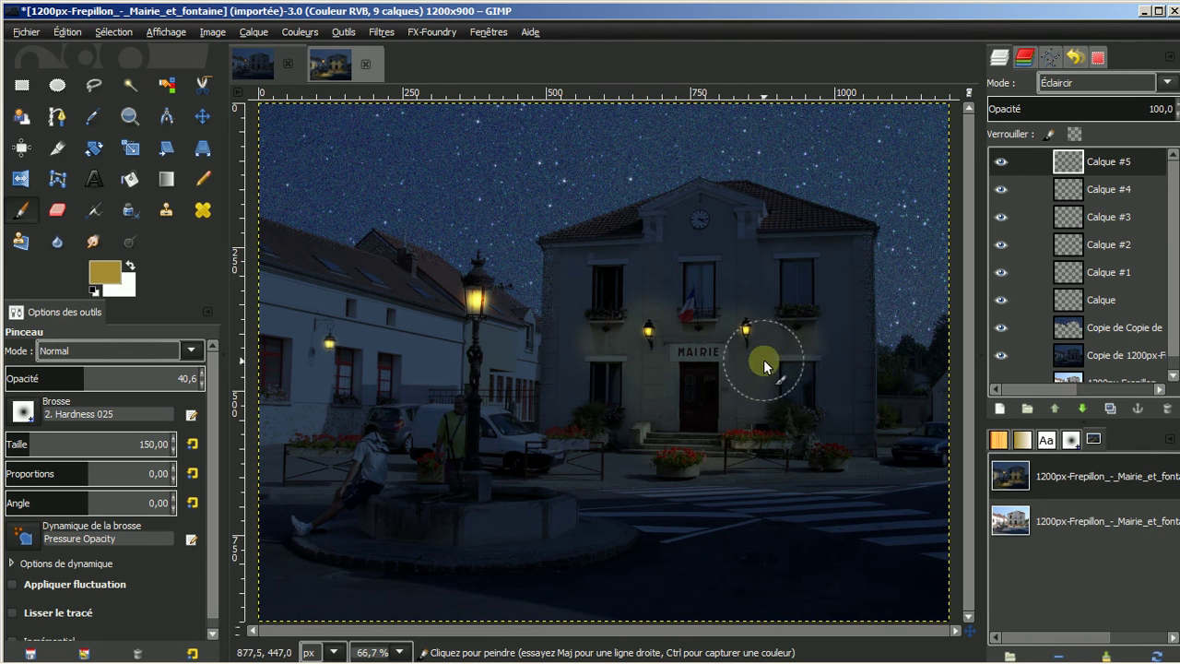
pyautogui.moveTo(760, 401)
pyautogui.mouseDown()
pyautogui.moveTo(772, 443)
pyautogui.moveTo(827, 455)
pyautogui.moveTo(737, 462)
pyautogui.mouseUp()
pyautogui.moveTo(662, 460)
pyautogui.mouseDown()
pyautogui.moveTo(597, 459)
pyautogui.moveTo(651, 413)
pyautogui.moveTo(666, 352)
pyautogui.moveTo(797, 331)
pyautogui.moveTo(764, 332)
pyautogui.moveTo(751, 306)
pyautogui.moveTo(718, 336)
pyautogui.moveTo(674, 319)
pyautogui.moveTo(776, 352)
pyautogui.moveTo(745, 431)
pyautogui.mouseUp()
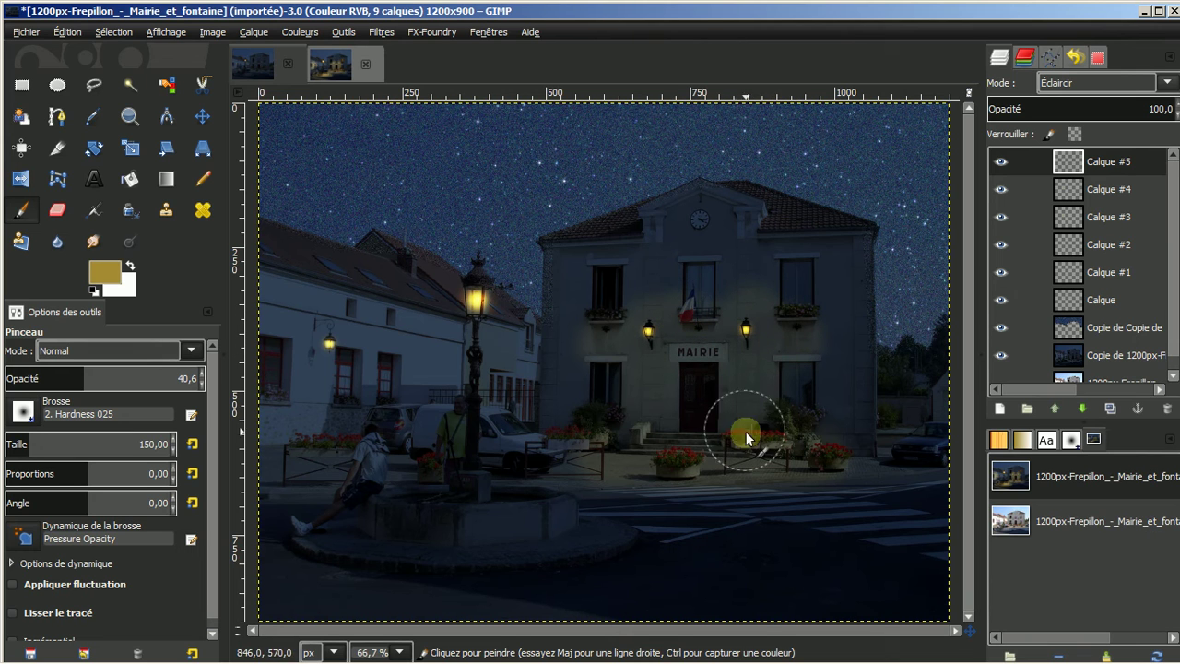
# Brush soft yellow light on the house wall around its lamp, the fountain and the surrounding foreground.
pyautogui.moveTo(323, 356)
pyautogui.mouseDown()
pyautogui.moveTo(329, 335)
pyautogui.moveTo(311, 335)
pyautogui.moveTo(317, 383)
pyautogui.moveTo(287, 414)
pyautogui.mouseUp()
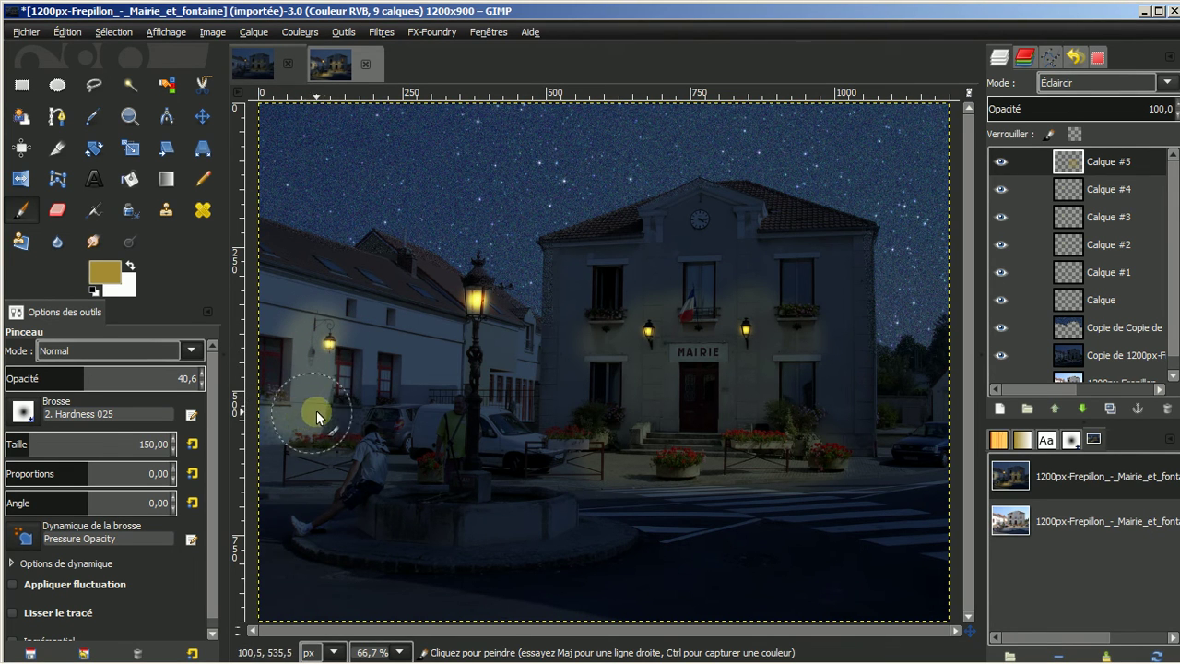
pyautogui.moveTo(354, 360)
pyautogui.mouseDown()
pyautogui.moveTo(282, 337)
pyautogui.moveTo(298, 337)
pyautogui.mouseUp()
pyautogui.moveTo(385, 513)
pyautogui.mouseDown()
pyautogui.moveTo(456, 525)
pyautogui.moveTo(563, 514)
pyautogui.moveTo(534, 541)
pyautogui.moveTo(585, 539)
pyautogui.moveTo(603, 524)
pyautogui.moveTo(750, 522)
pyautogui.moveTo(928, 585)
pyautogui.moveTo(702, 514)
pyautogui.moveTo(784, 555)
pyautogui.moveTo(629, 478)
pyautogui.moveTo(720, 529)
pyautogui.moveTo(738, 479)
pyautogui.moveTo(937, 503)
pyautogui.moveTo(586, 655)
pyautogui.moveTo(444, 571)
pyautogui.moveTo(573, 521)
pyautogui.moveTo(375, 524)
pyautogui.mouseUp()
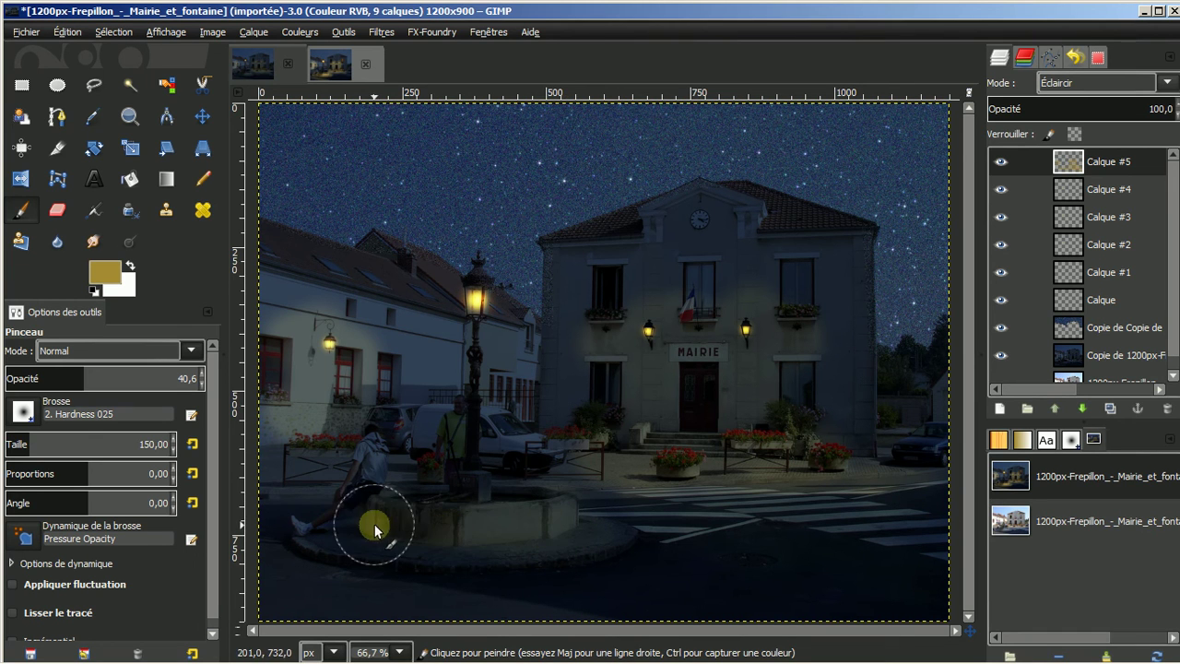
pyautogui.moveTo(486, 532)
pyautogui.mouseDown()
pyautogui.moveTo(574, 546)
pyautogui.moveTo(399, 584)
pyautogui.mouseUp()
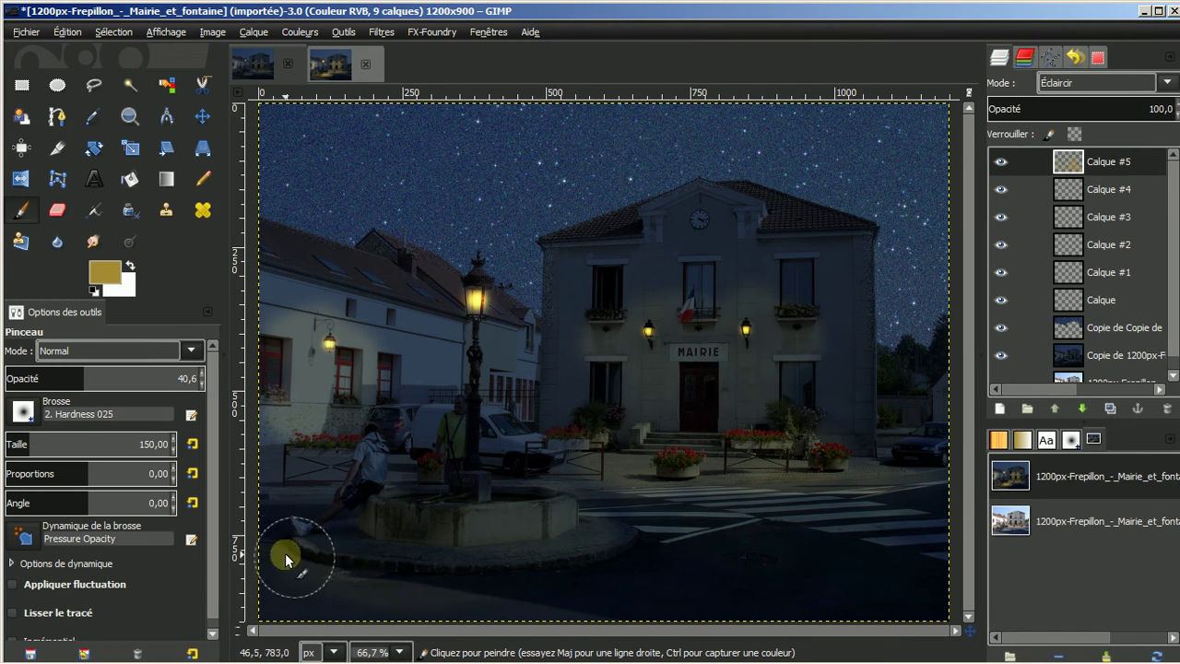
pyautogui.moveTo(285, 553); pyautogui.dragTo(520, 604)
pyautogui.moveTo(406, 495)
pyautogui.mouseDown()
pyautogui.moveTo(366, 476)
pyautogui.moveTo(374, 445)
pyautogui.moveTo(367, 483)
pyautogui.moveTo(343, 501)
pyautogui.moveTo(362, 499)
pyautogui.moveTo(378, 454)
pyautogui.moveTo(587, 311)
pyautogui.mouseUp()
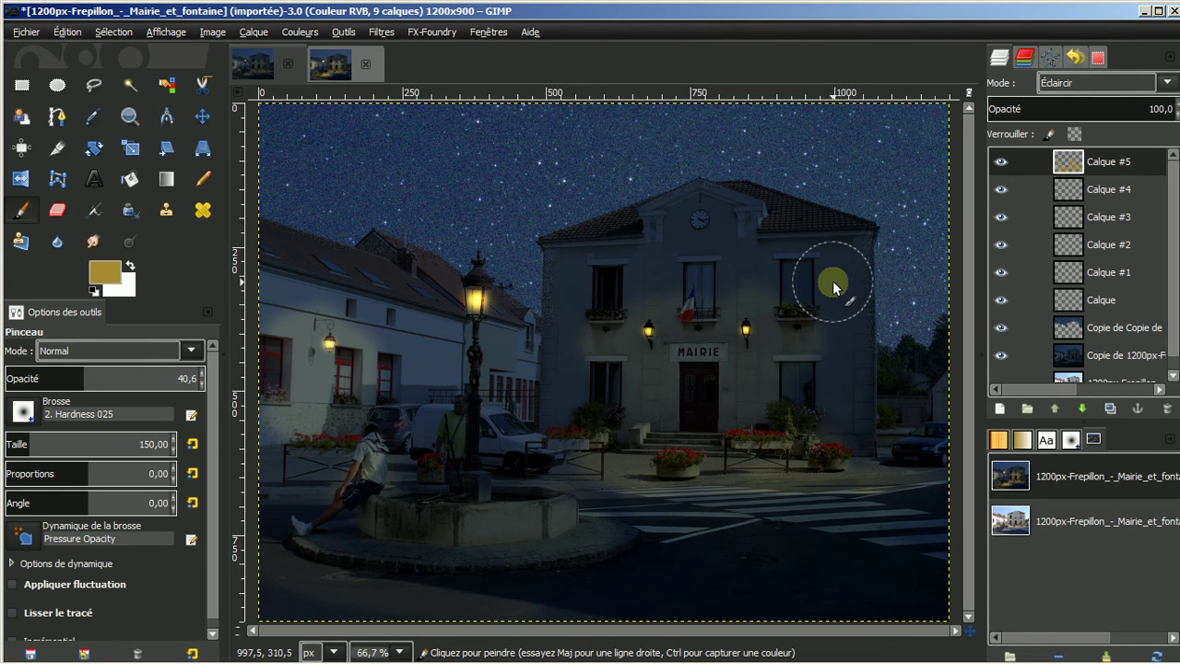
# Create a seventh transparent 1200 × 900 px layer on top and set its blend mode to Éclaircir.
pyautogui.click(1002, 407)
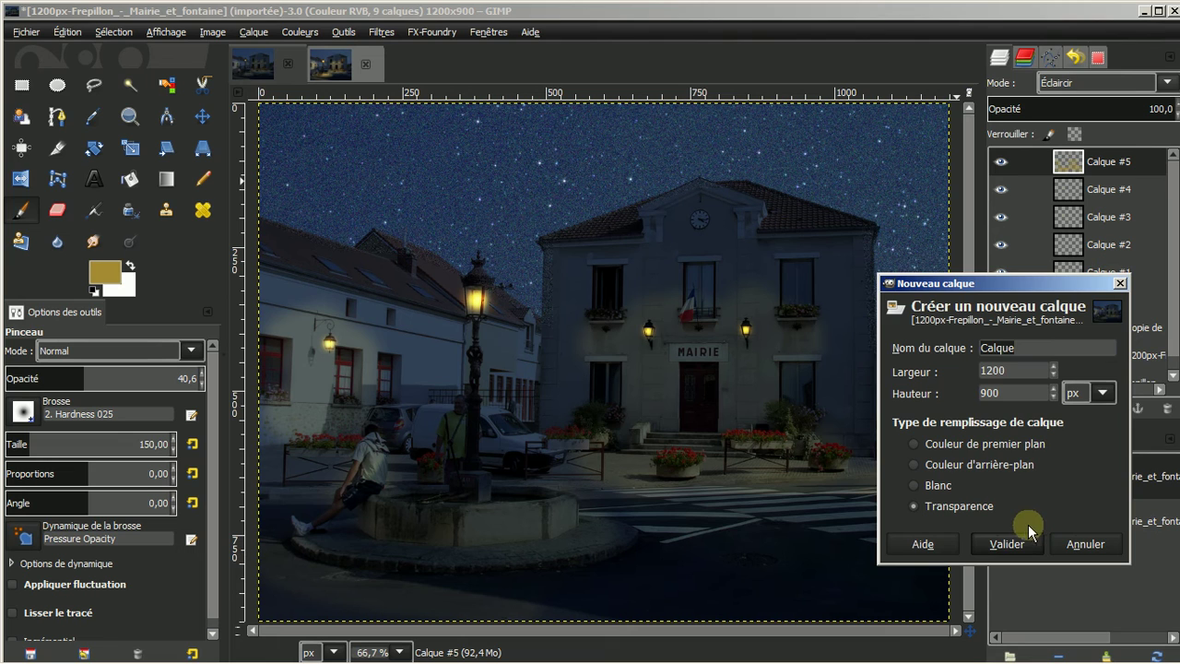
pyautogui.click(1007, 544)
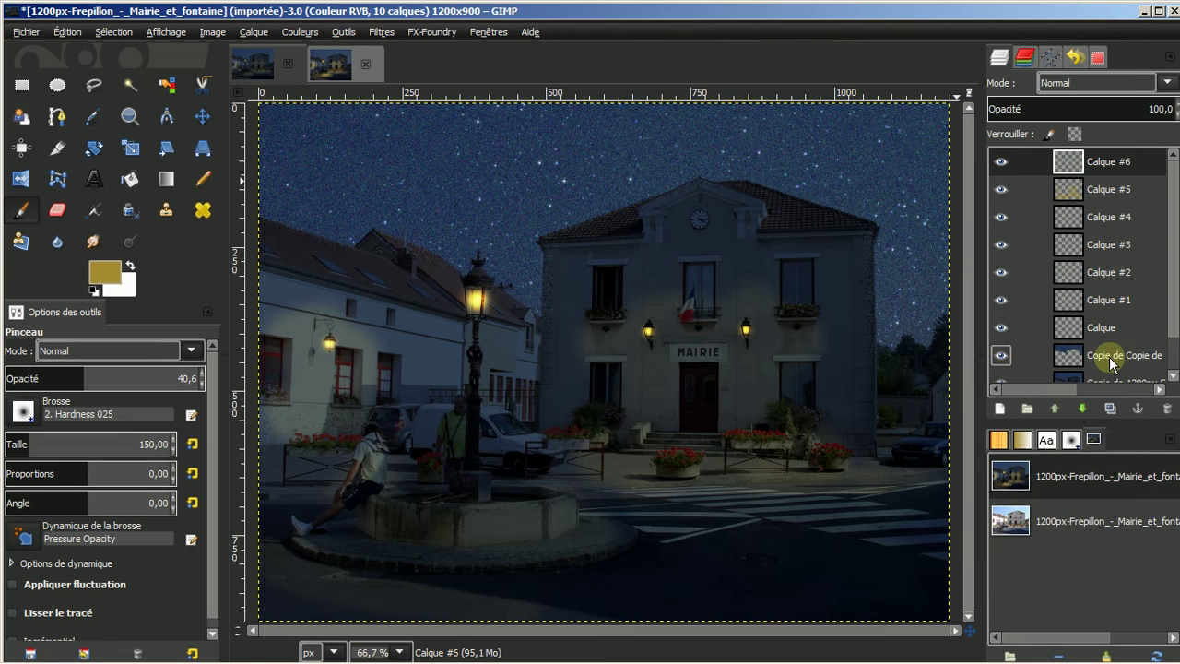
pyautogui.click(1164, 83)
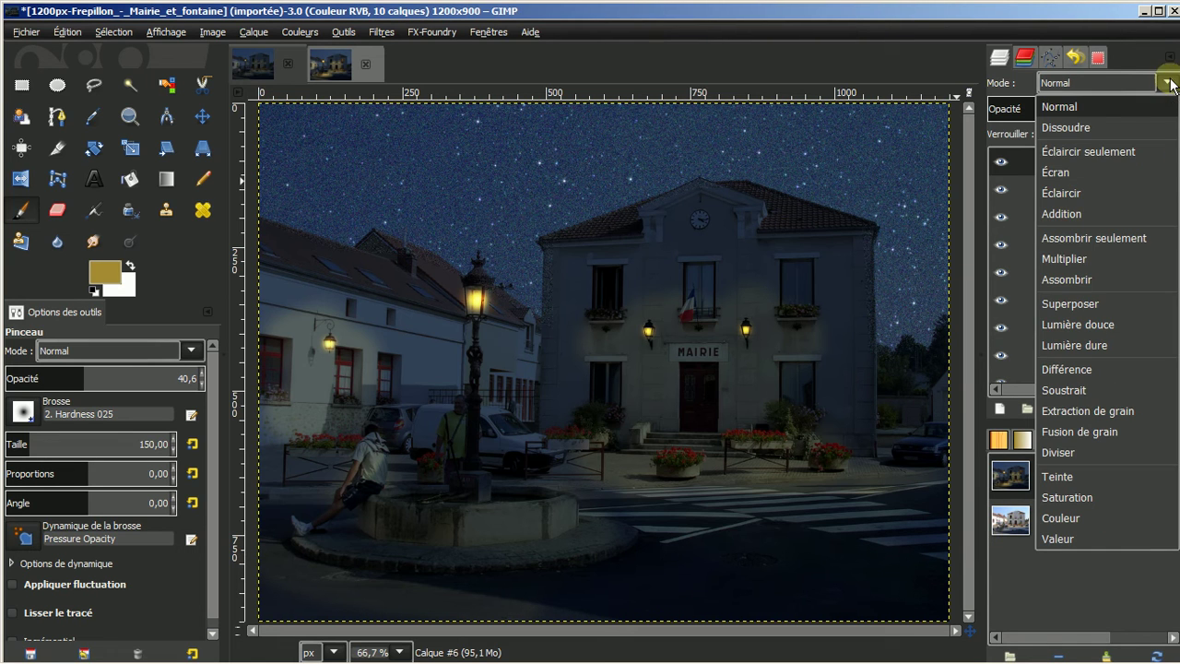
pyautogui.click(1069, 193)
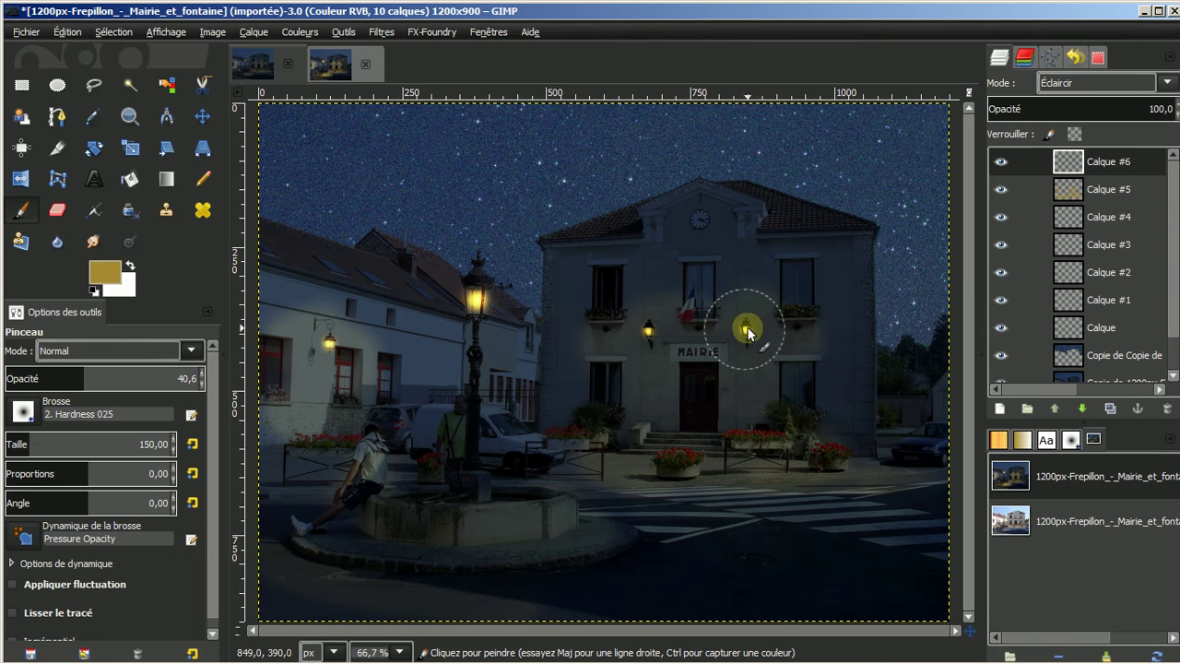
# Paint yellow light on the seventh glow layer over the town hall facade, its flower beds, the fountain and the wall around the house lamp.
pyautogui.moveTo(748, 315); pyautogui.dragTo(748, 394)
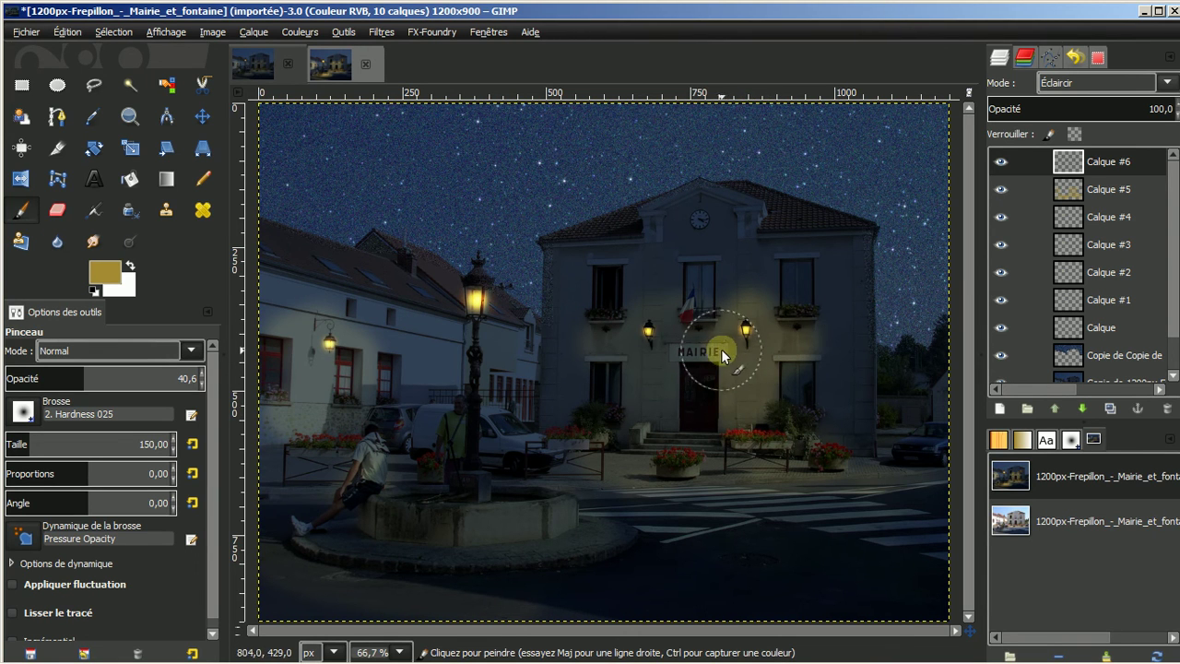
pyautogui.moveTo(655, 346); pyautogui.dragTo(658, 352)
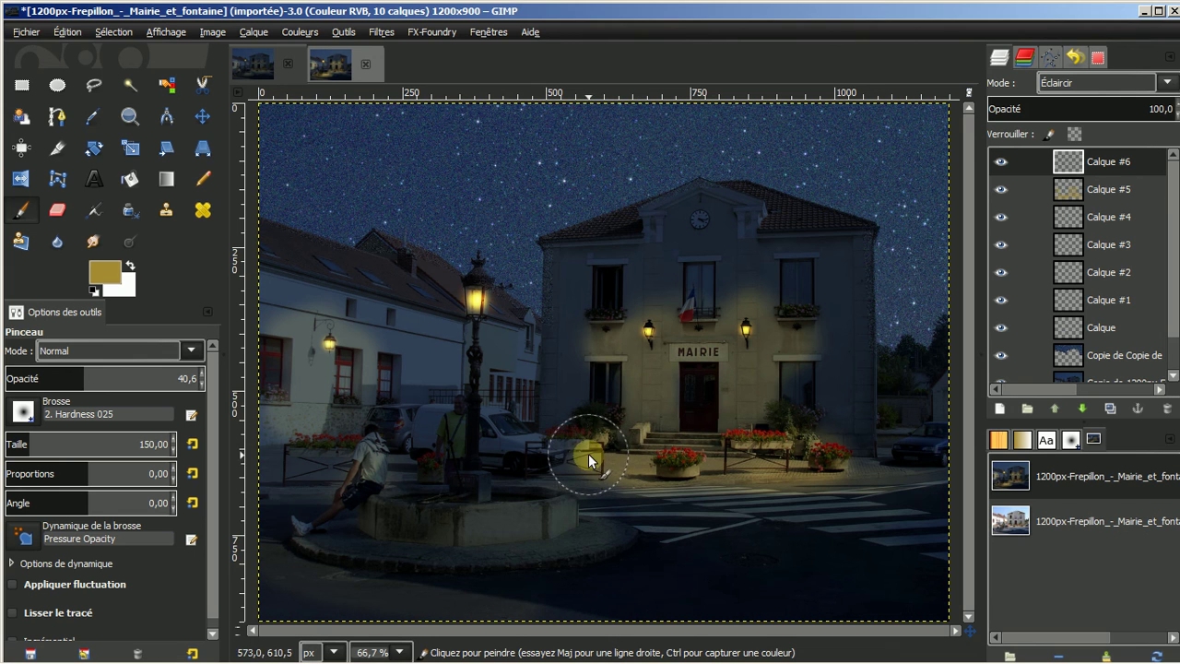
pyautogui.moveTo(672, 354)
pyautogui.mouseDown()
pyautogui.moveTo(652, 319)
pyautogui.moveTo(653, 332)
pyautogui.moveTo(709, 341)
pyautogui.moveTo(701, 351)
pyautogui.moveTo(740, 352)
pyautogui.moveTo(746, 401)
pyautogui.mouseUp()
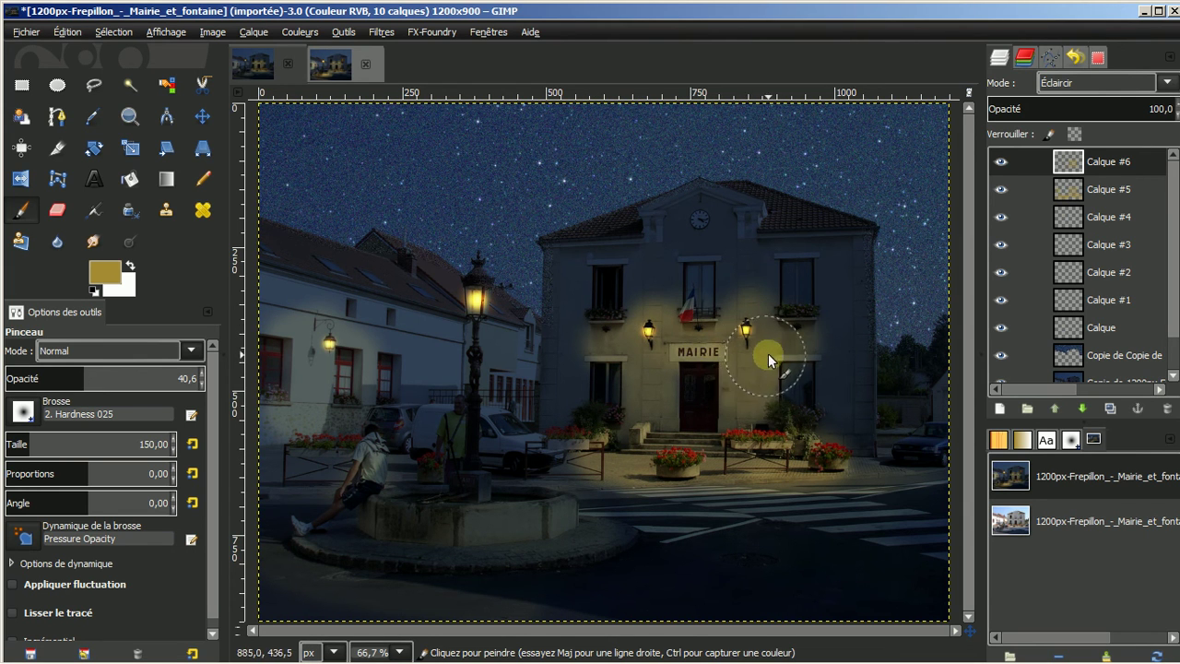
pyautogui.moveTo(666, 354); pyautogui.dragTo(650, 396)
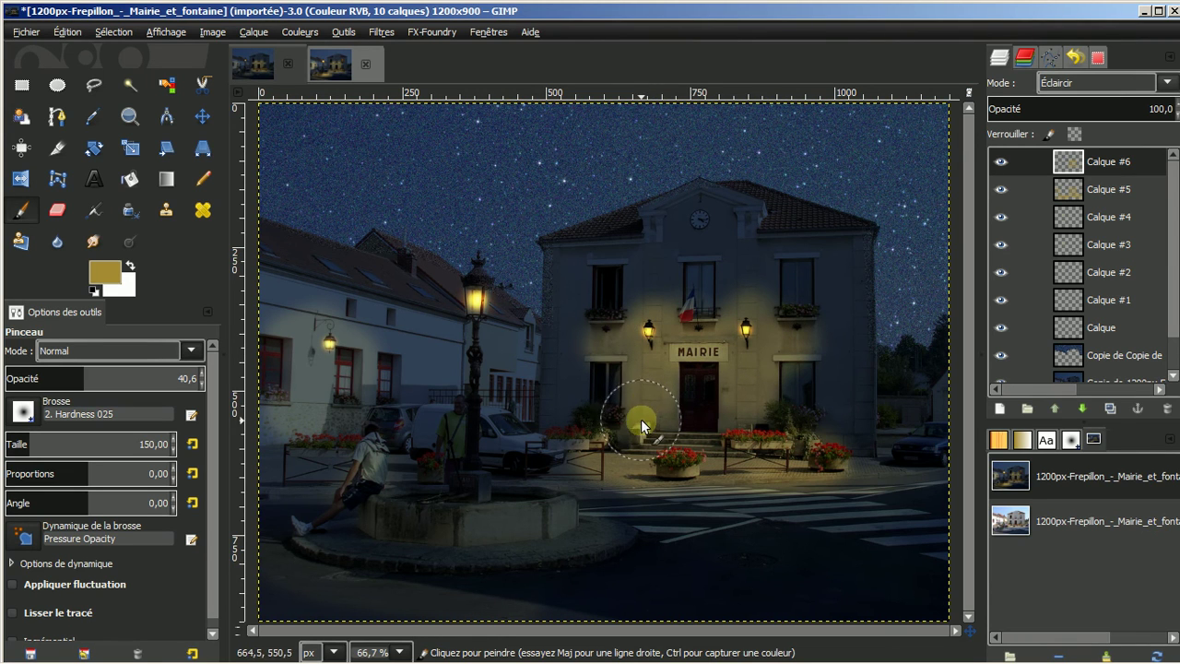
pyautogui.moveTo(554, 497)
pyautogui.mouseDown()
pyautogui.moveTo(408, 409)
pyautogui.moveTo(330, 342)
pyautogui.moveTo(324, 360)
pyautogui.moveTo(326, 333)
pyautogui.moveTo(291, 331)
pyautogui.moveTo(338, 342)
pyautogui.moveTo(322, 361)
pyautogui.moveTo(347, 351)
pyautogui.moveTo(359, 382)
pyautogui.moveTo(318, 373)
pyautogui.mouseUp()
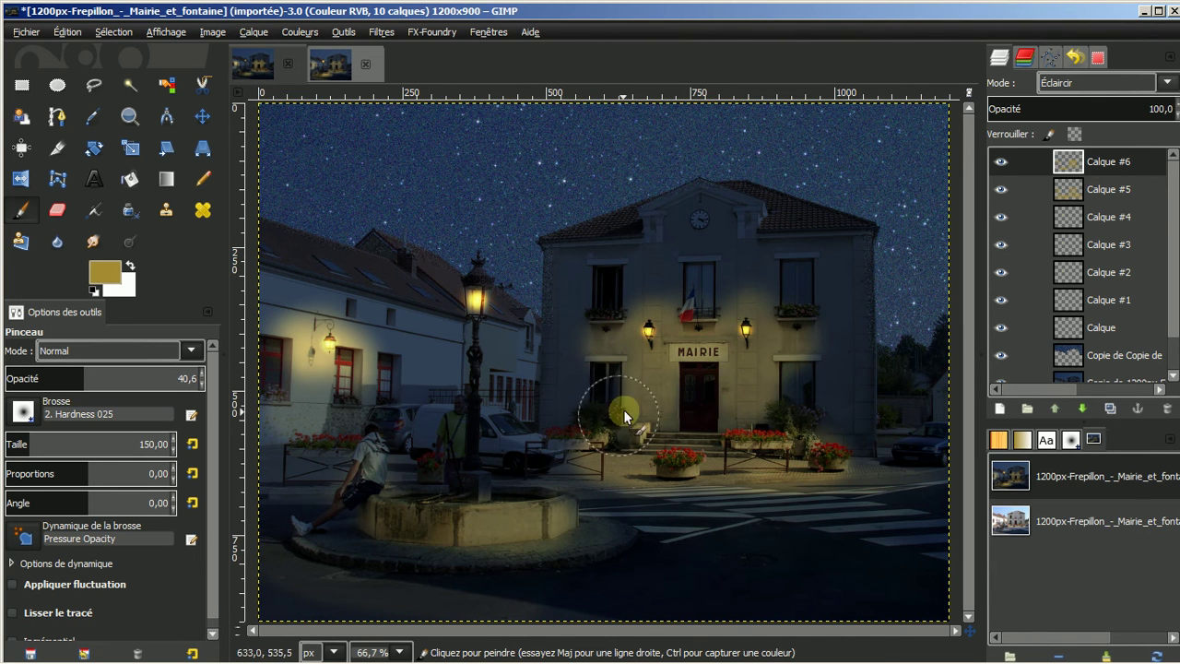
# Create an eighth transparent layer on top of the glow layers and set its blend mode to Éclaircir.
pyautogui.click(999, 407)
pyautogui.click(1004, 542)
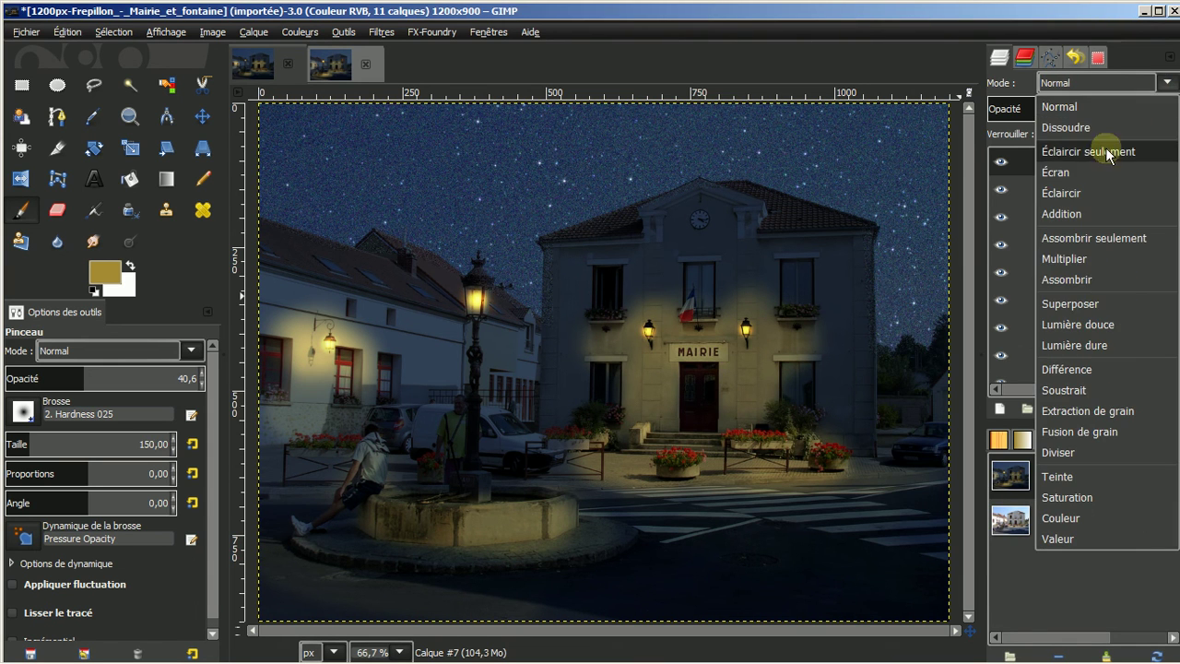
pyautogui.click(1075, 191)
pyautogui.click(1106, 175)
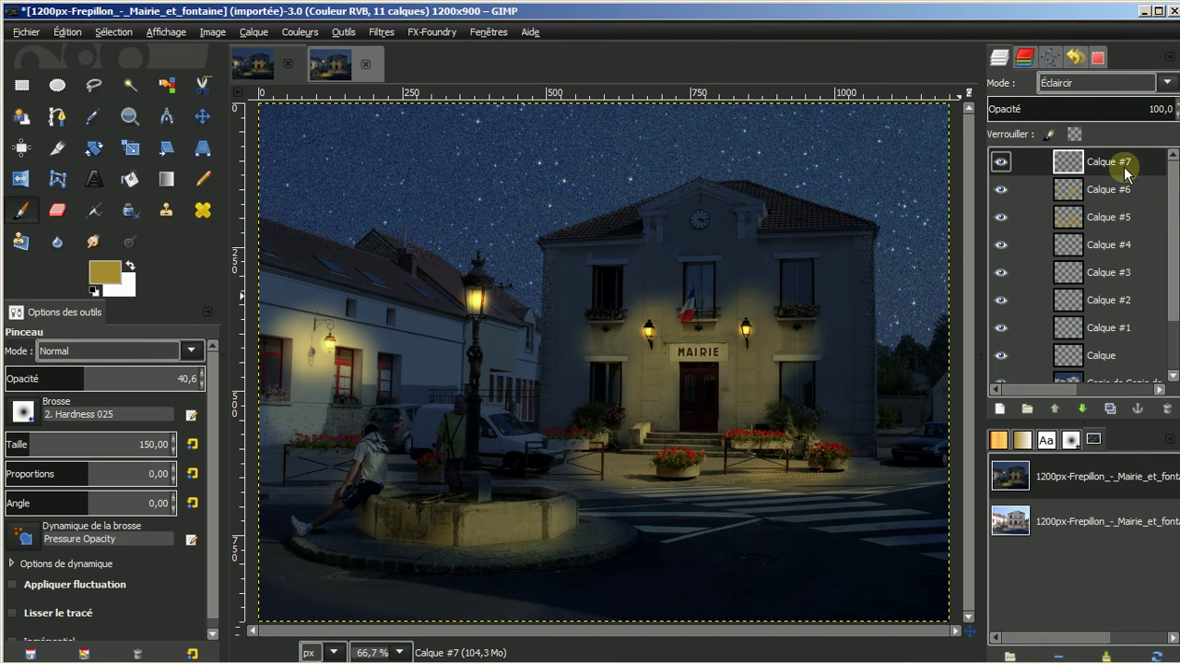
# Brush yellow light over the fountain basin, its stone base and the seated person, and set the layer opacity to 70.
pyautogui.moveTo(438, 449)
pyautogui.mouseDown()
pyautogui.moveTo(399, 512)
pyautogui.moveTo(461, 530)
pyautogui.moveTo(561, 509)
pyautogui.moveTo(623, 523)
pyautogui.mouseUp()
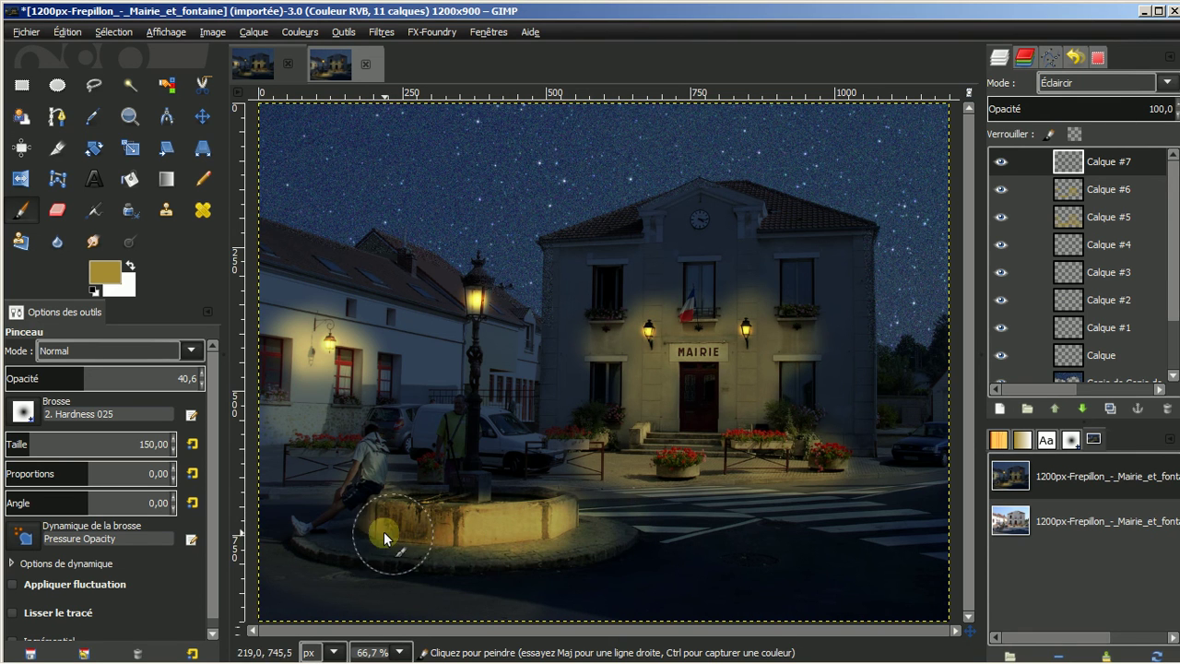
pyautogui.moveTo(377, 524)
pyautogui.mouseDown()
pyautogui.moveTo(377, 476)
pyautogui.moveTo(430, 511)
pyautogui.moveTo(489, 515)
pyautogui.moveTo(464, 532)
pyautogui.moveTo(379, 534)
pyautogui.mouseUp()
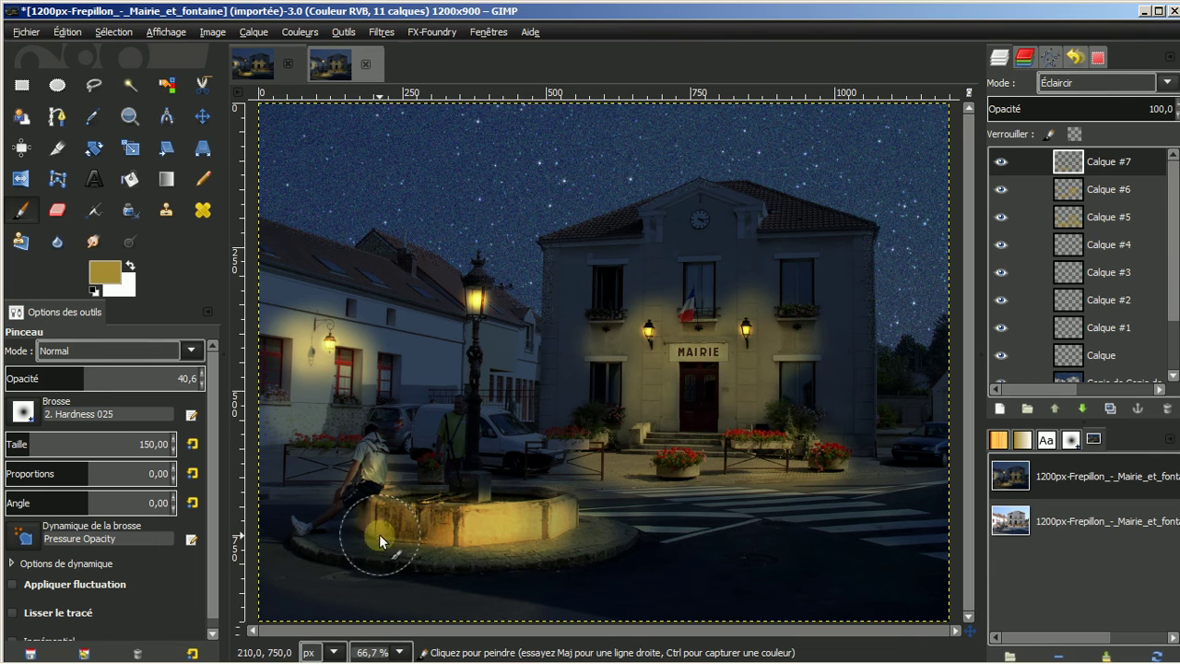
pyautogui.moveTo(291, 543)
pyautogui.mouseDown()
pyautogui.moveTo(379, 577)
pyautogui.moveTo(567, 592)
pyautogui.moveTo(634, 551)
pyautogui.mouseUp()
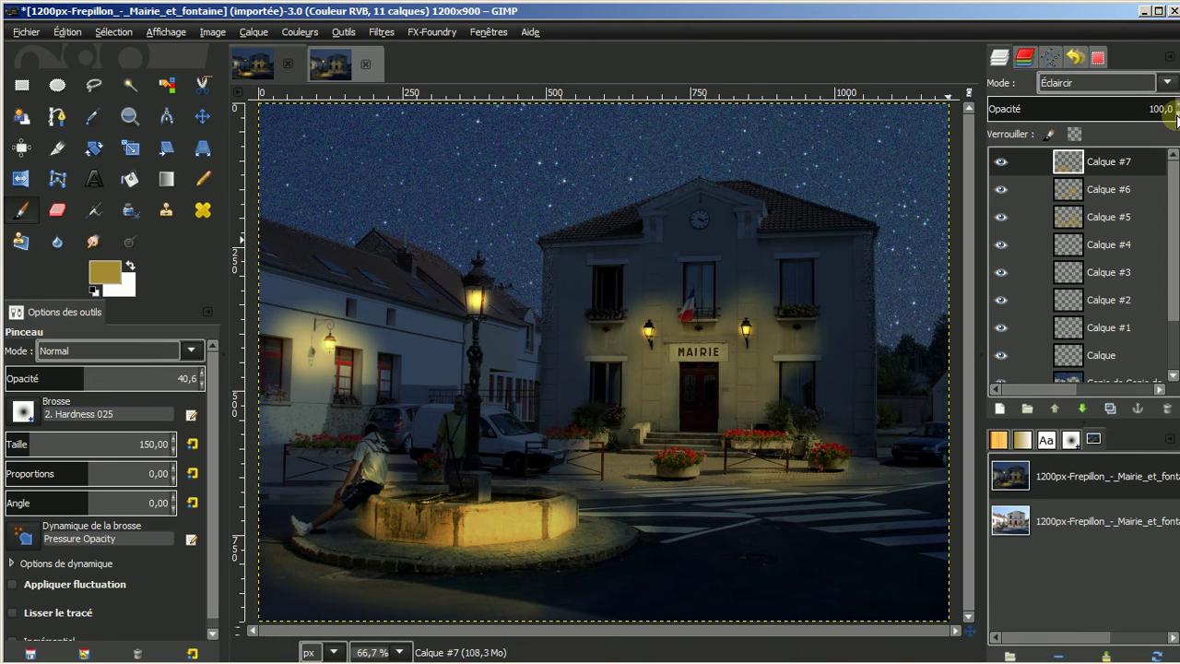
pyautogui.write('77')
pyautogui.press('Return')
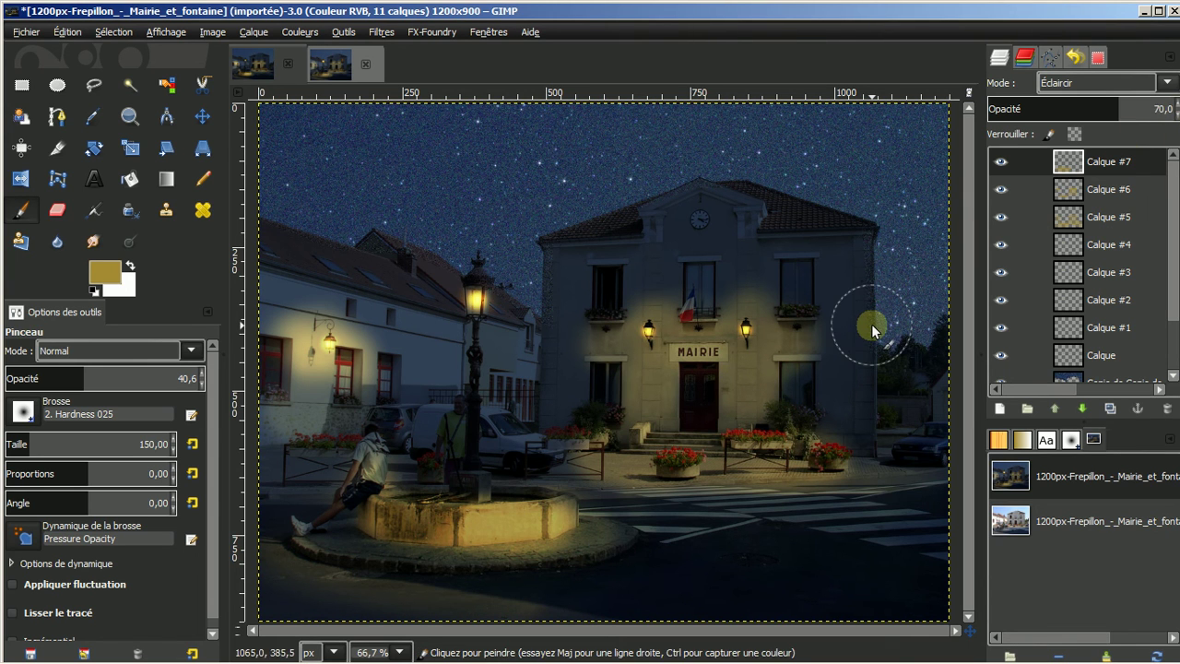
# Create a new transparent 1200 × 900 px layer above the eighth glow layer for the town hall window light.
pyautogui.press('1')
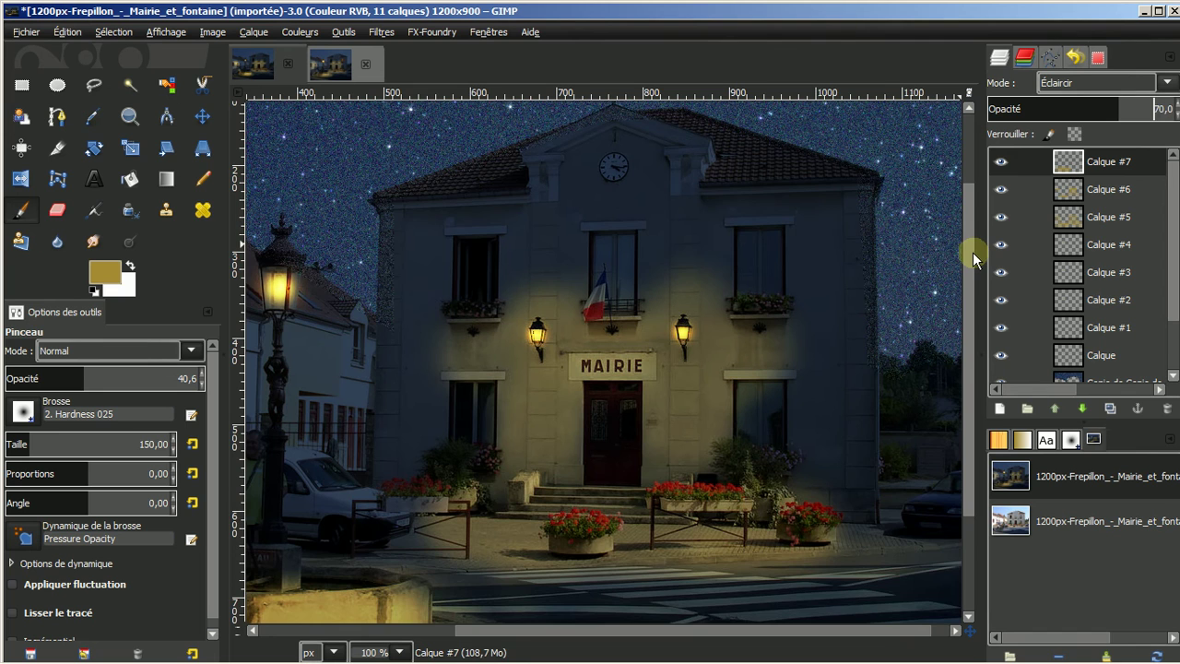
pyautogui.scroll(2, 968, 253)
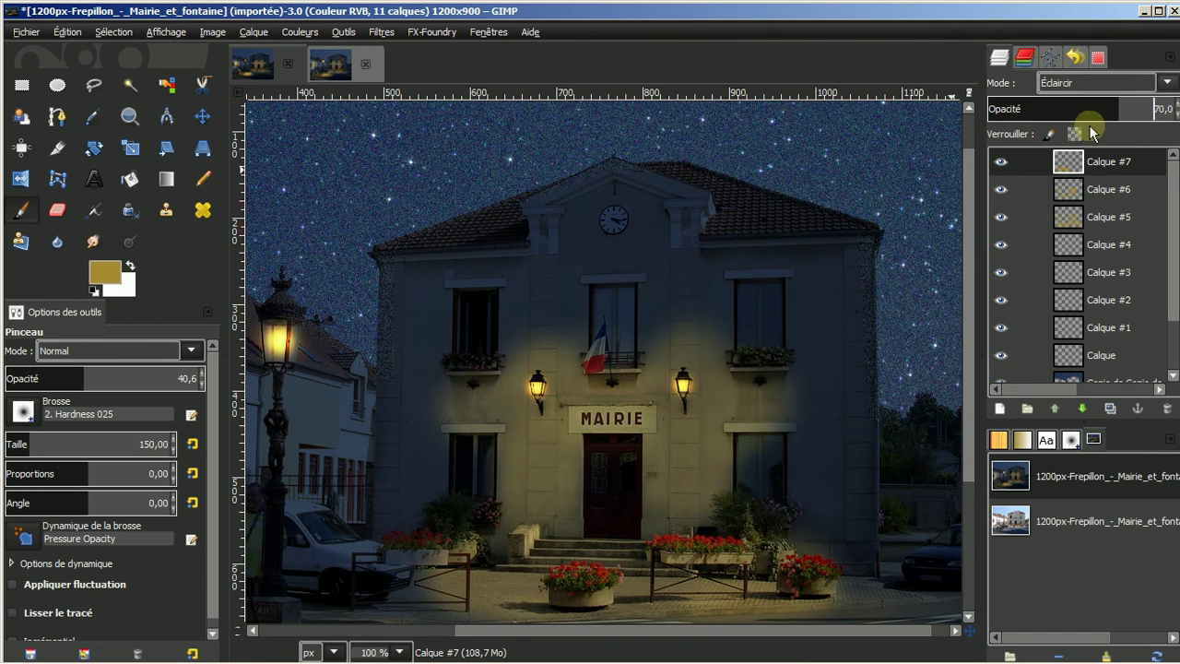
pyautogui.click(998, 404)
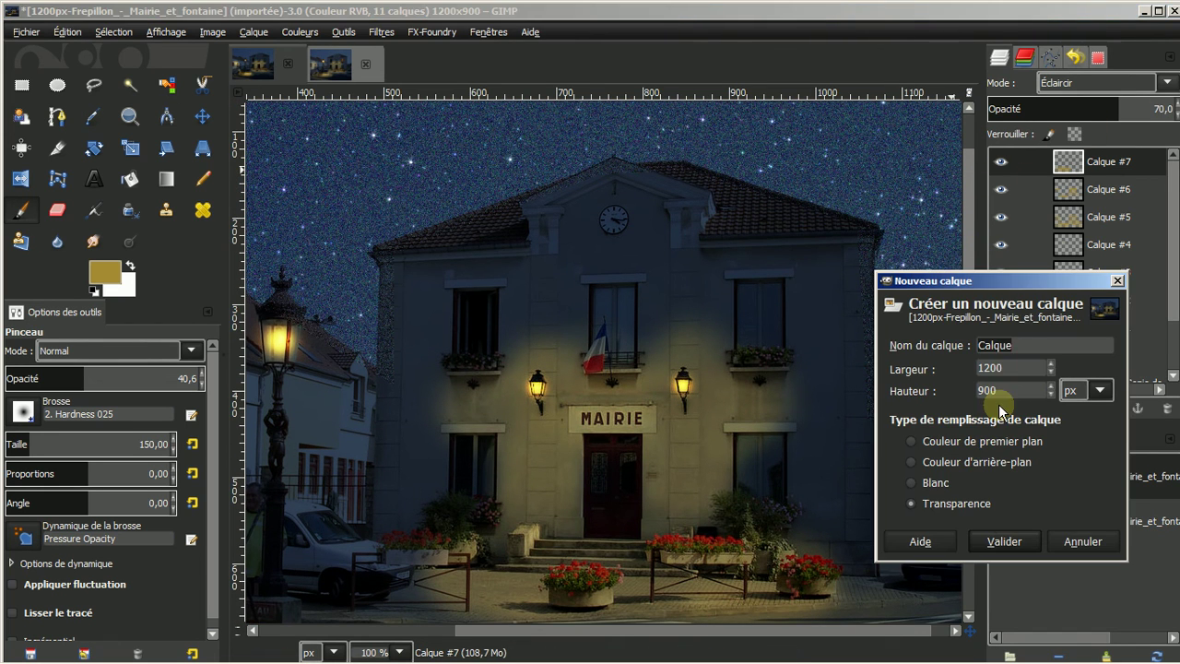
pyautogui.click(1011, 540)
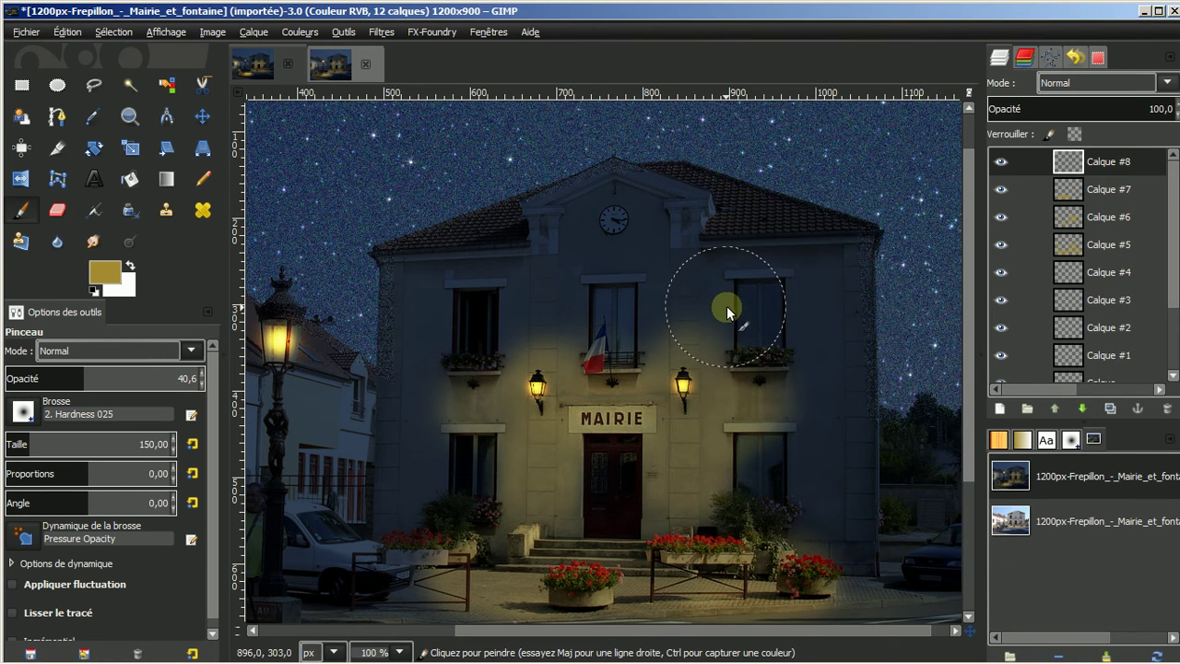
# Select the town hall's upper-right window as a rectangle about 52 × 75 px and fill it with the ochre foreground color.
pyautogui.click(20, 85)
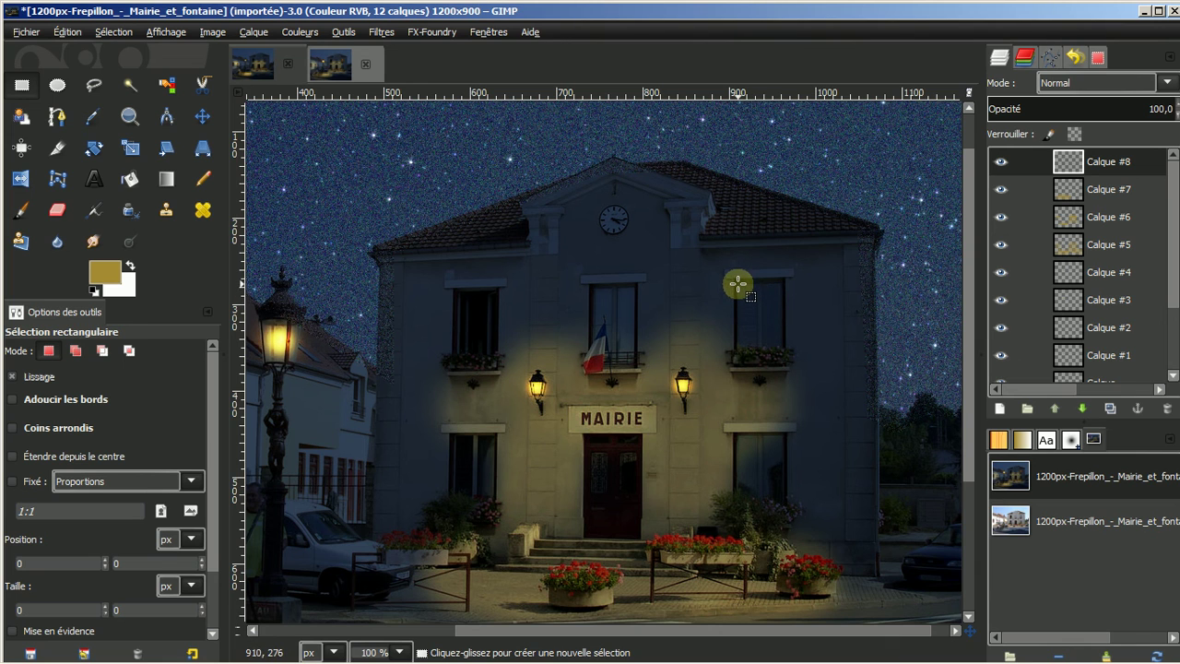
pyautogui.moveTo(737, 283); pyautogui.dragTo(781, 347)
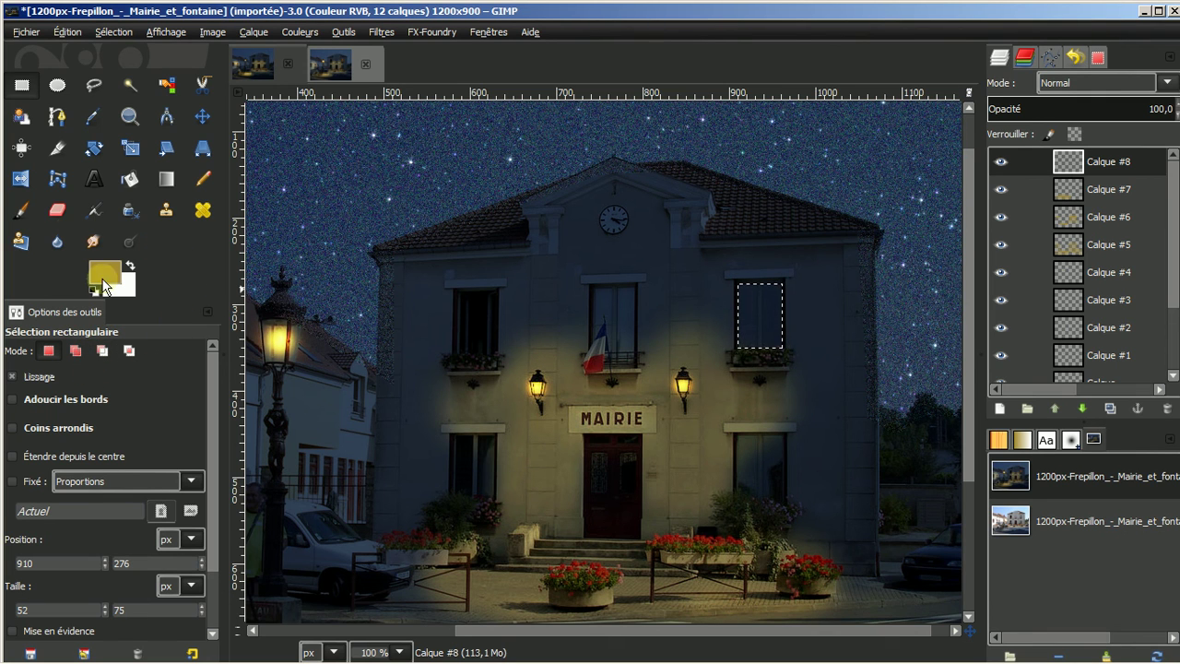
pyautogui.click(20, 210)
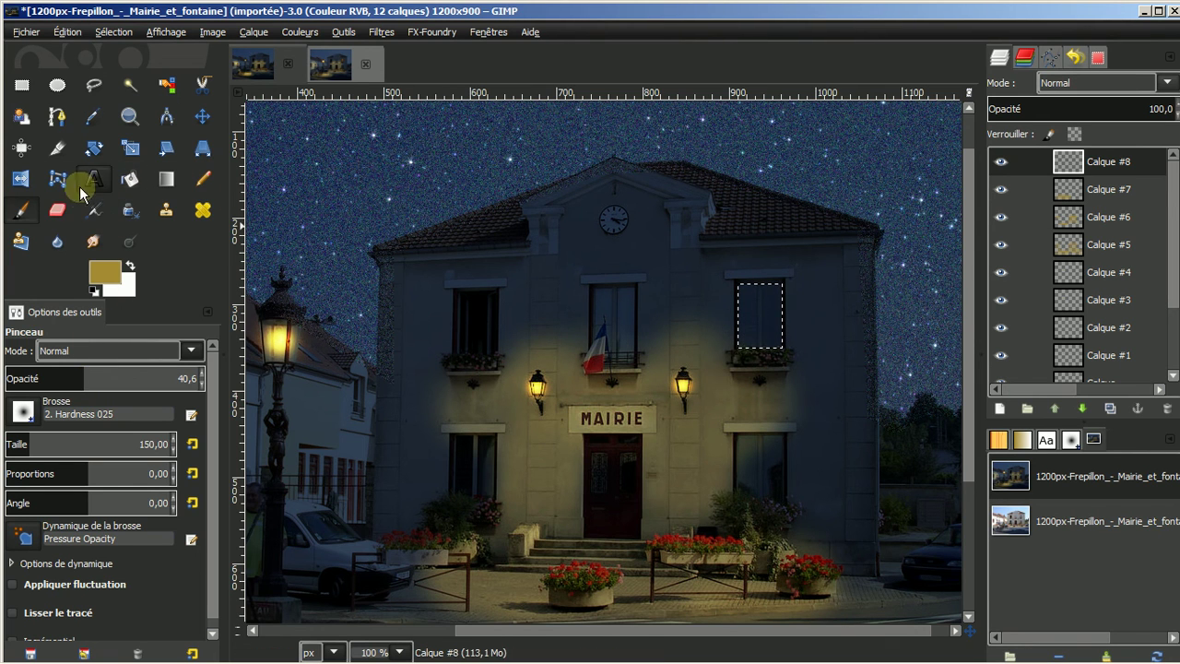
pyautogui.click(129, 180)
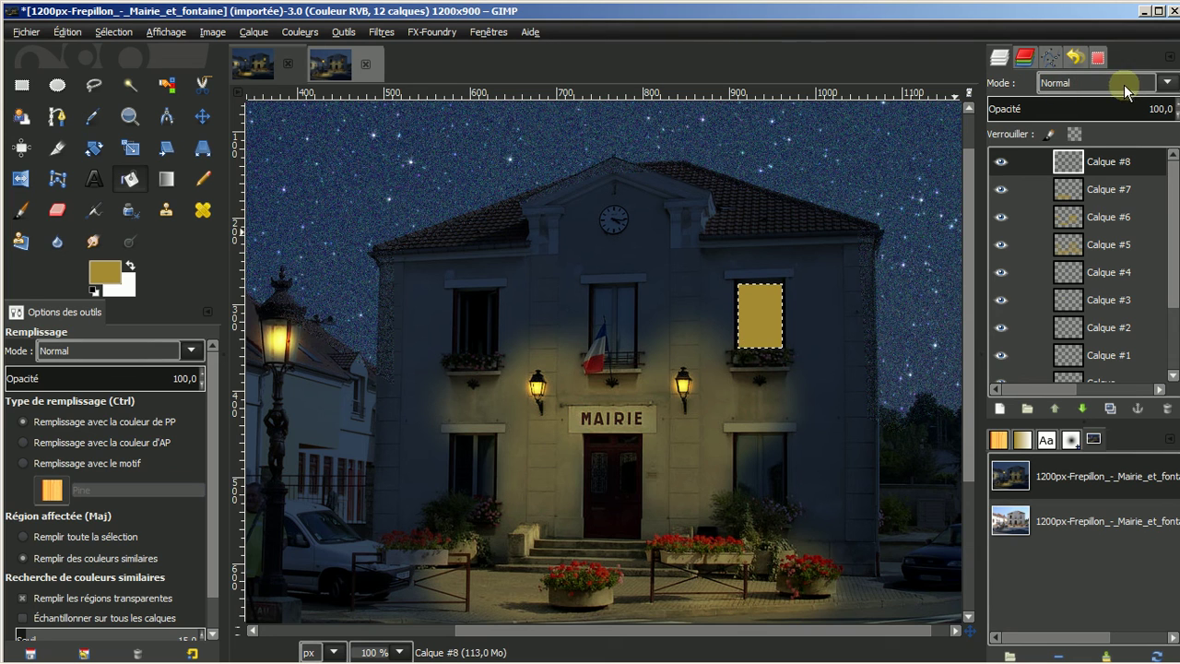
# Set the window fill layer's blend mode to Lumière dure and clear the selection.
pyautogui.click(1166, 83)
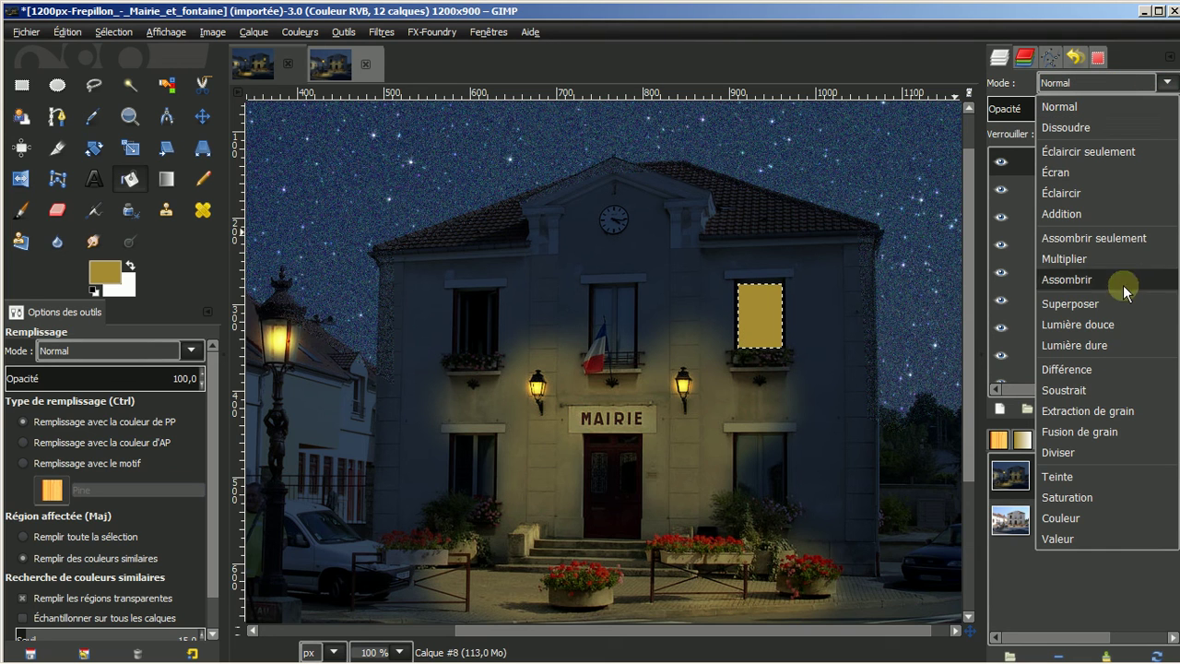
pyautogui.click(1098, 344)
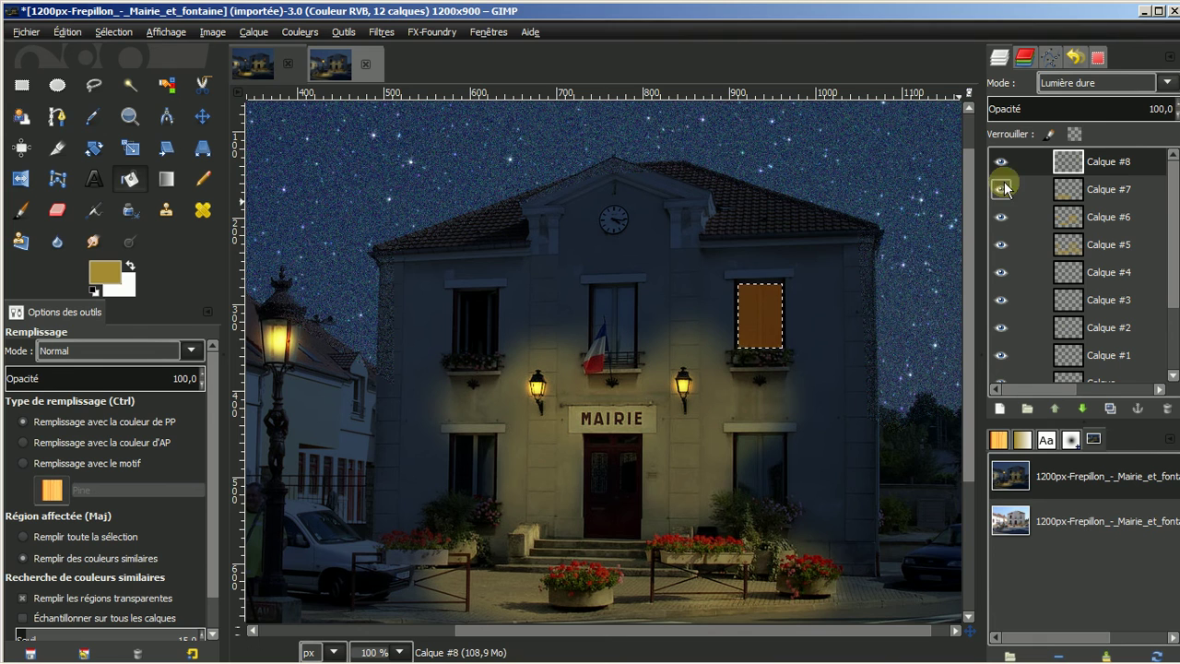
pyautogui.click(778, 286)
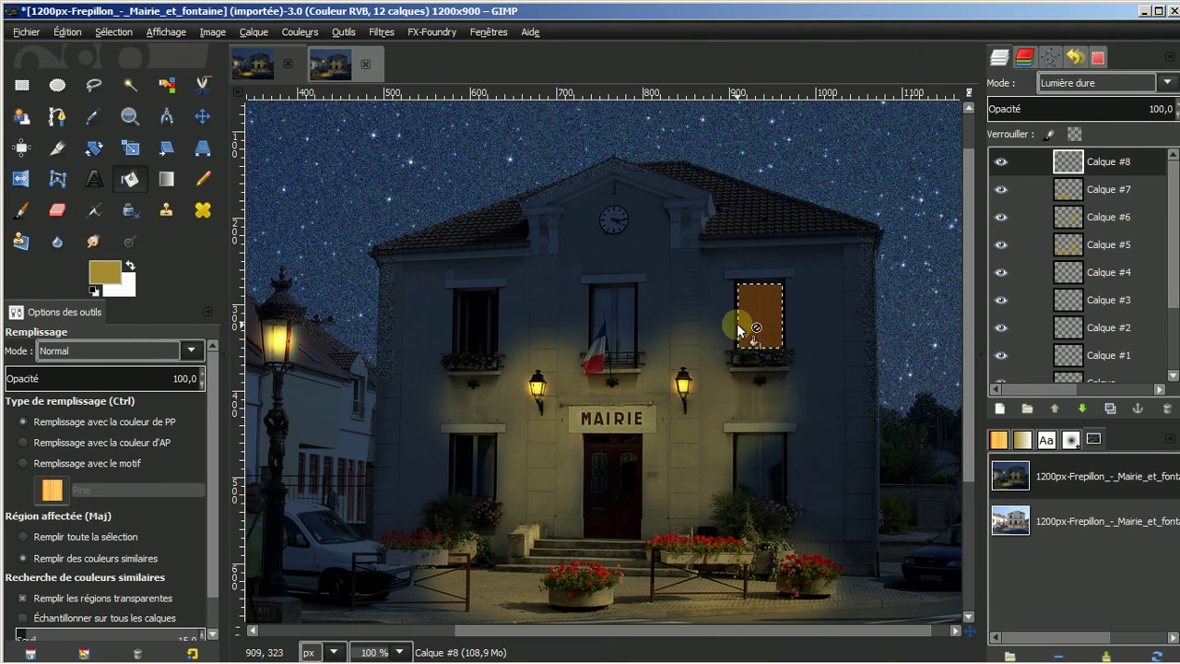
pyautogui.click(114, 35)
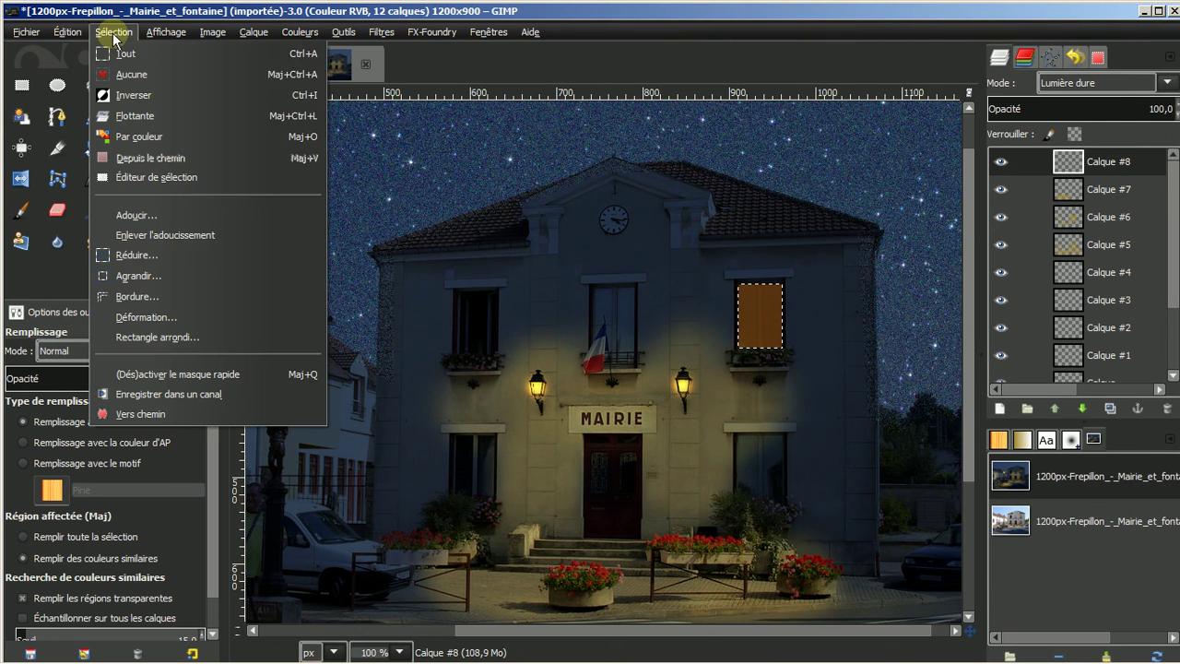
pyautogui.click(135, 76)
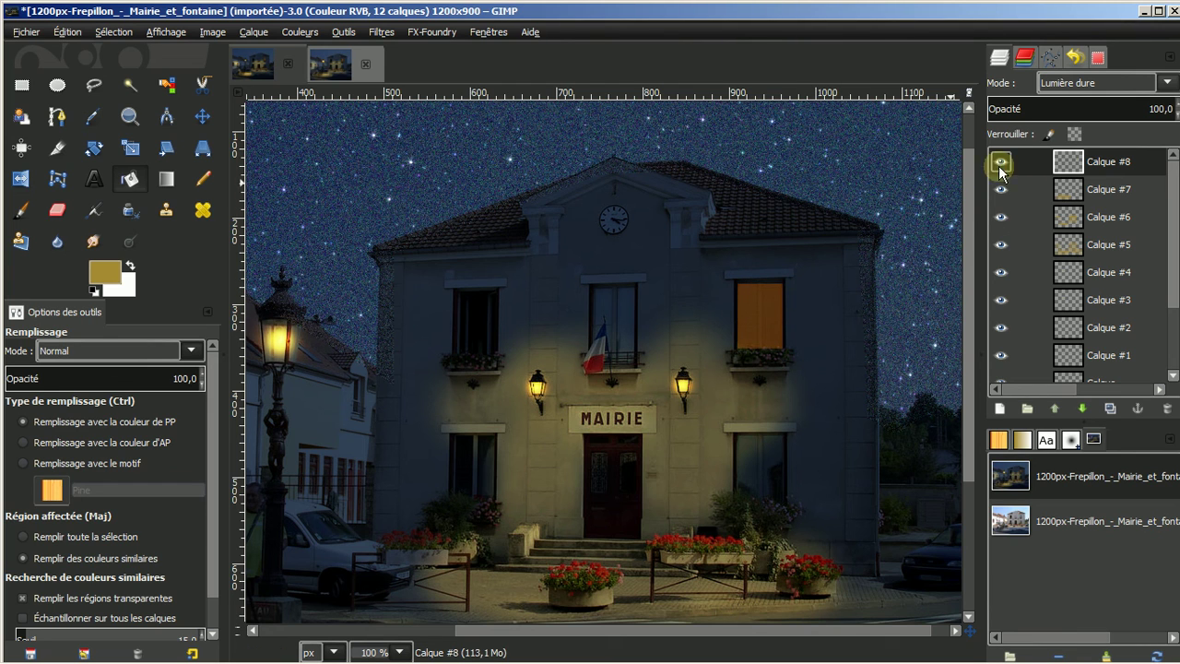
# Add a new layer above the window fill and set the Paintbrush opacity to 100.
pyautogui.click(998, 405)
pyautogui.click(987, 542)
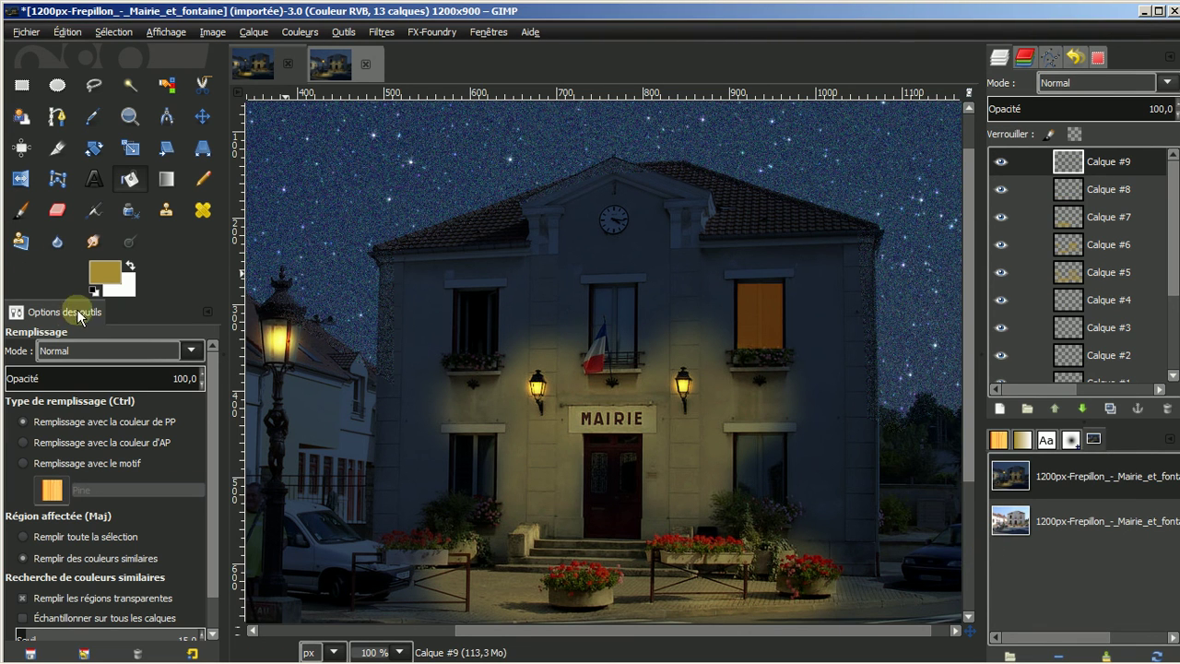
pyautogui.click(23, 211)
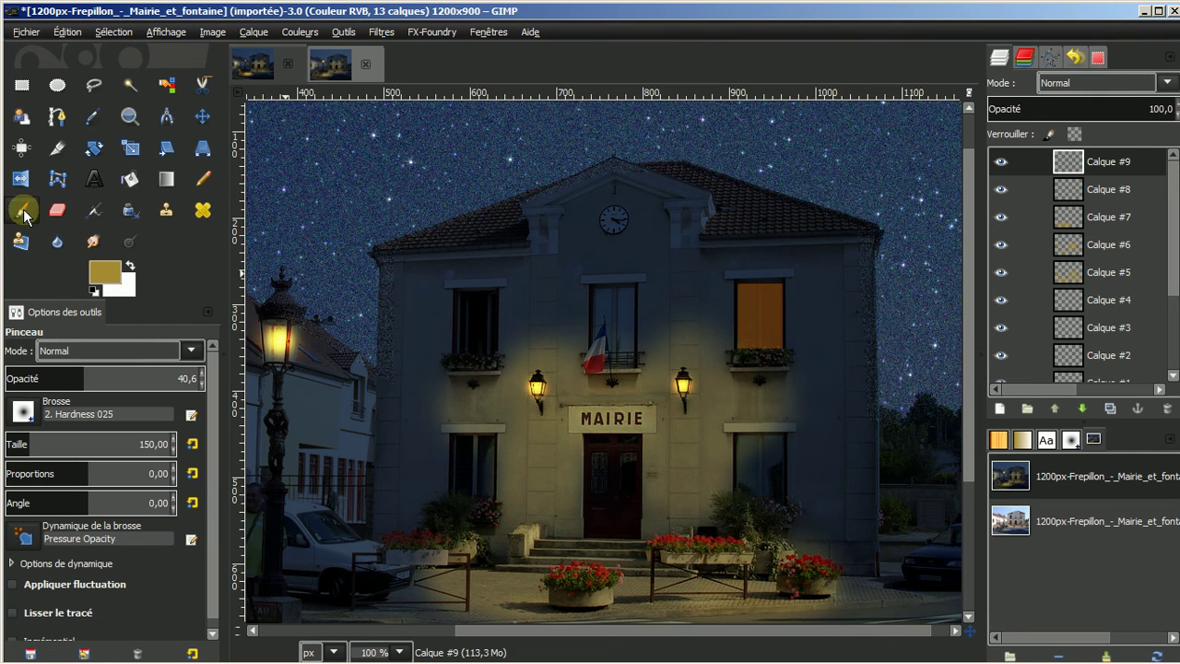
pyautogui.moveTo(34, 380); pyautogui.dragTo(118, 379)
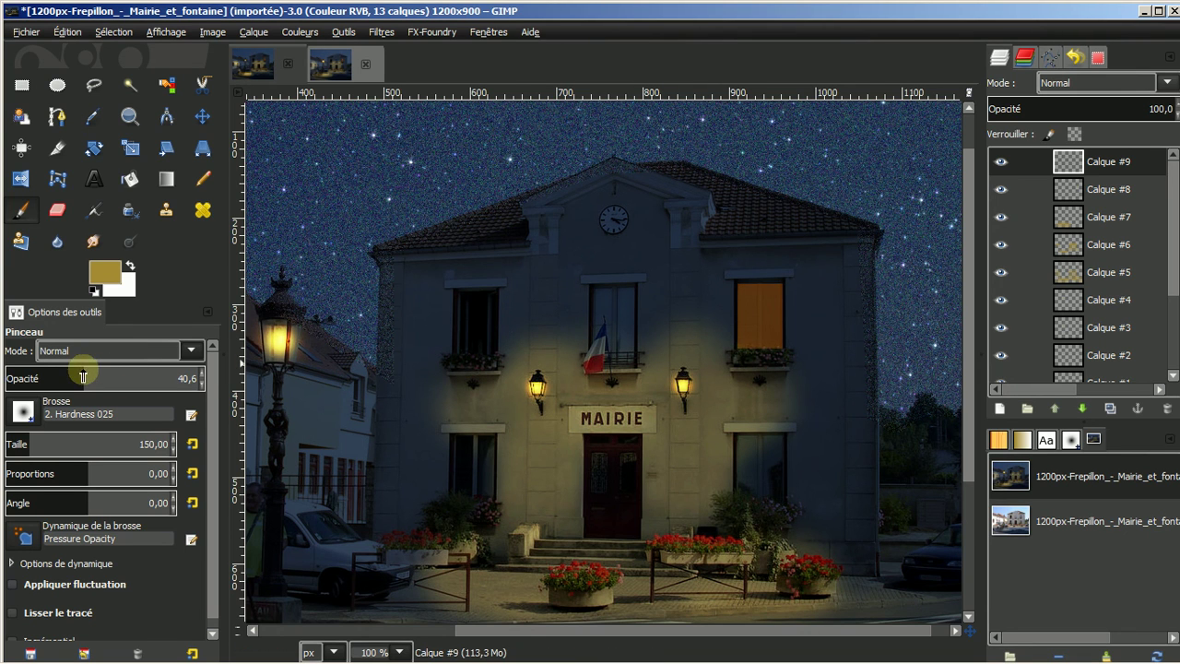
pyautogui.moveTo(83, 376); pyautogui.dragTo(220, 378)
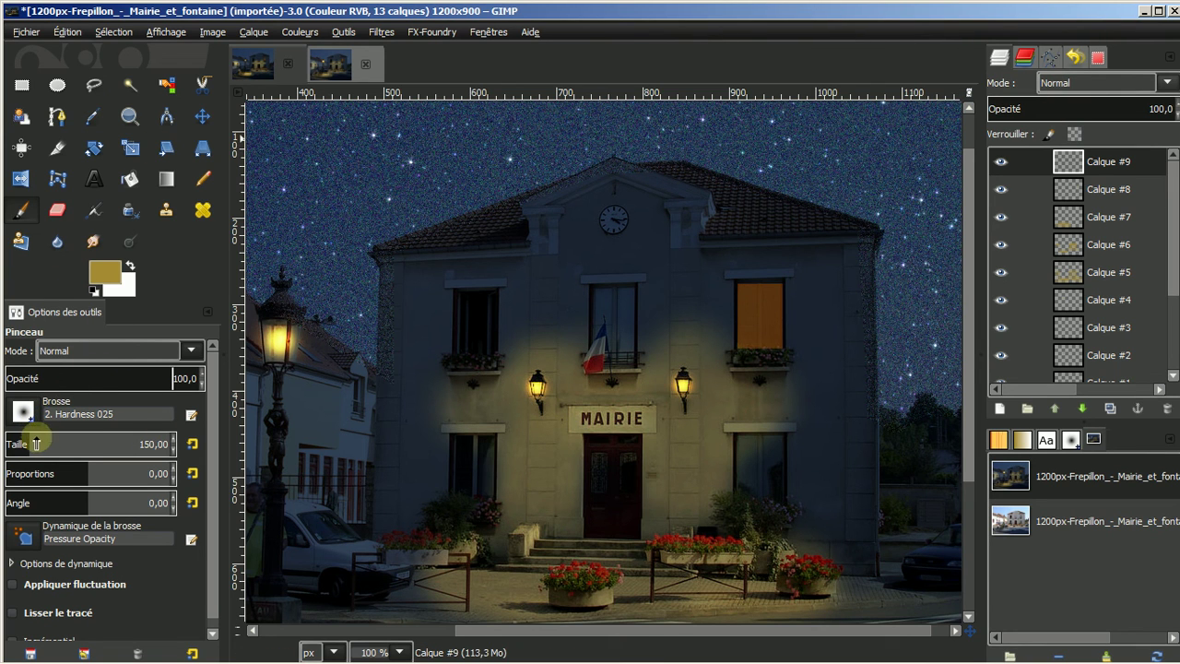
# Dab a soft yellow light spot near the top of the orange window using brush 2. Hardness 050 at size 30.30.
pyautogui.moveTo(24, 441); pyautogui.dragTo(78, 445)
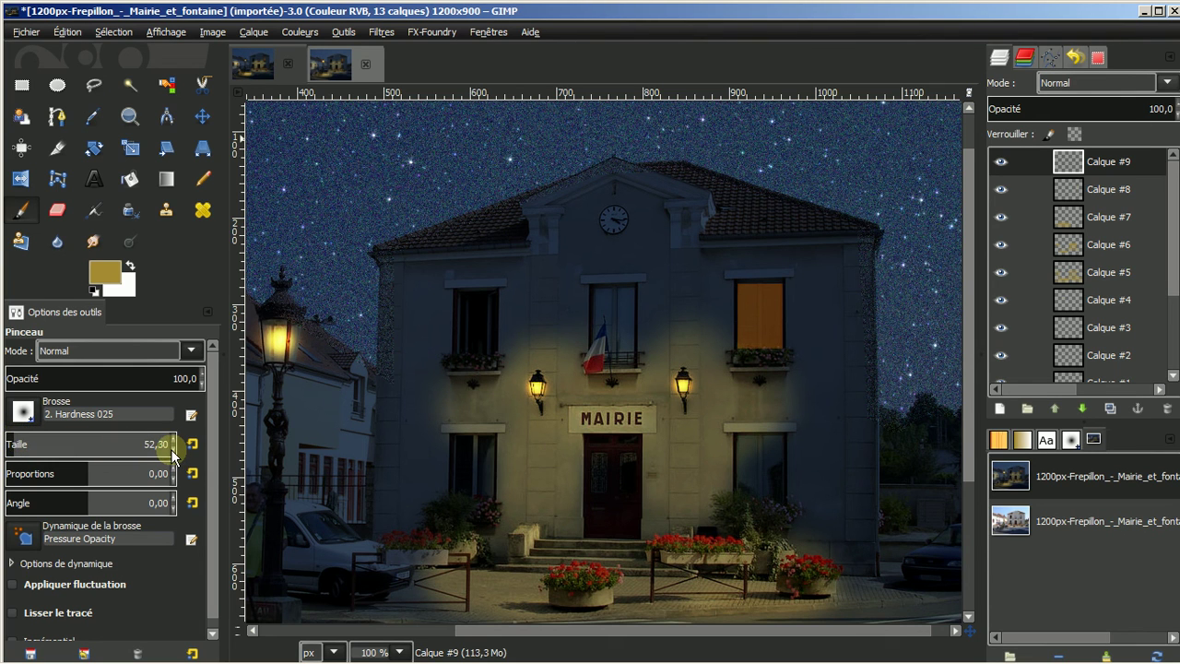
pyautogui.scroll(-3, 170, 449)
pyautogui.scroll(-1, 171, 449)
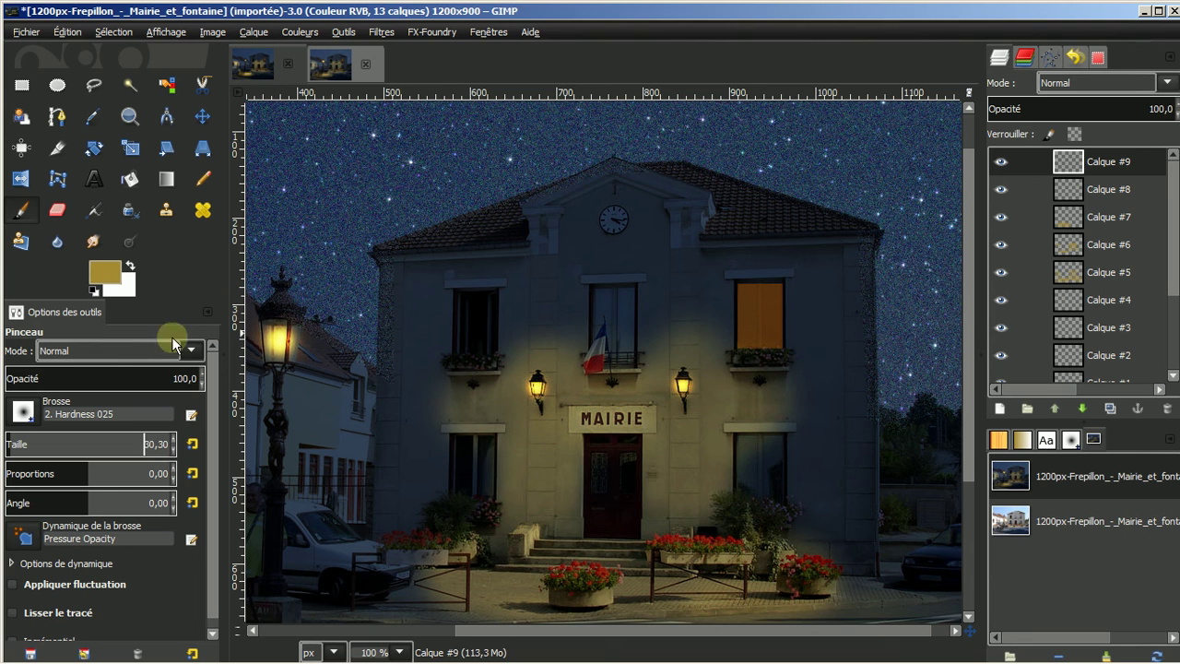
pyautogui.click(22, 408)
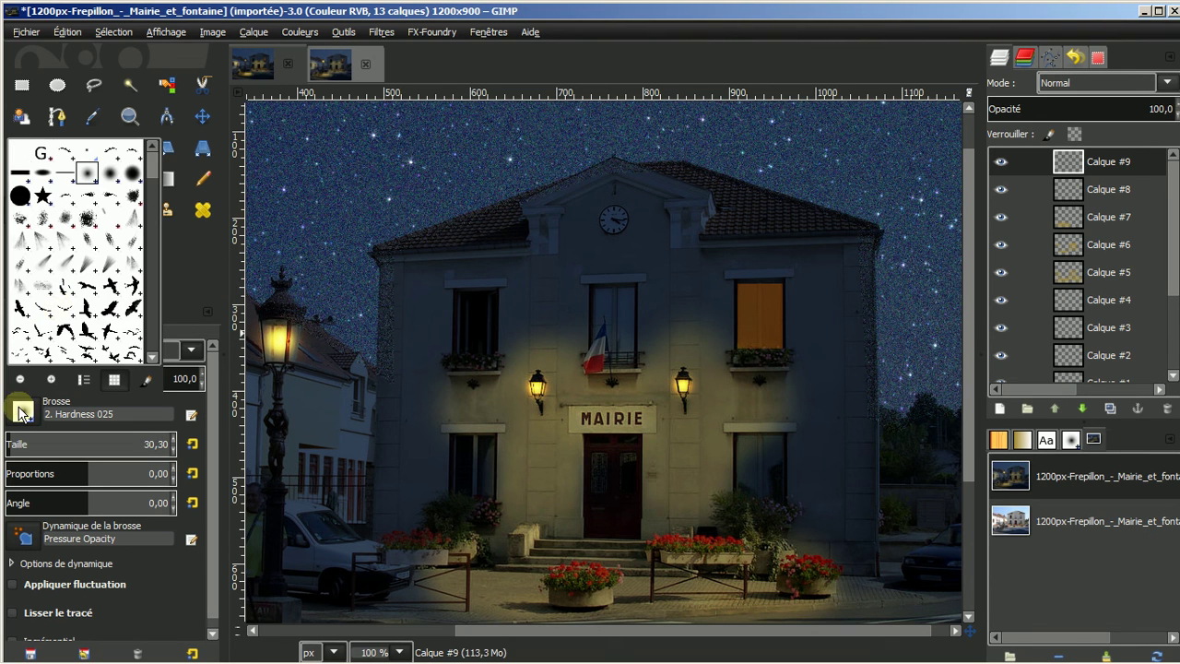
pyautogui.click(107, 171)
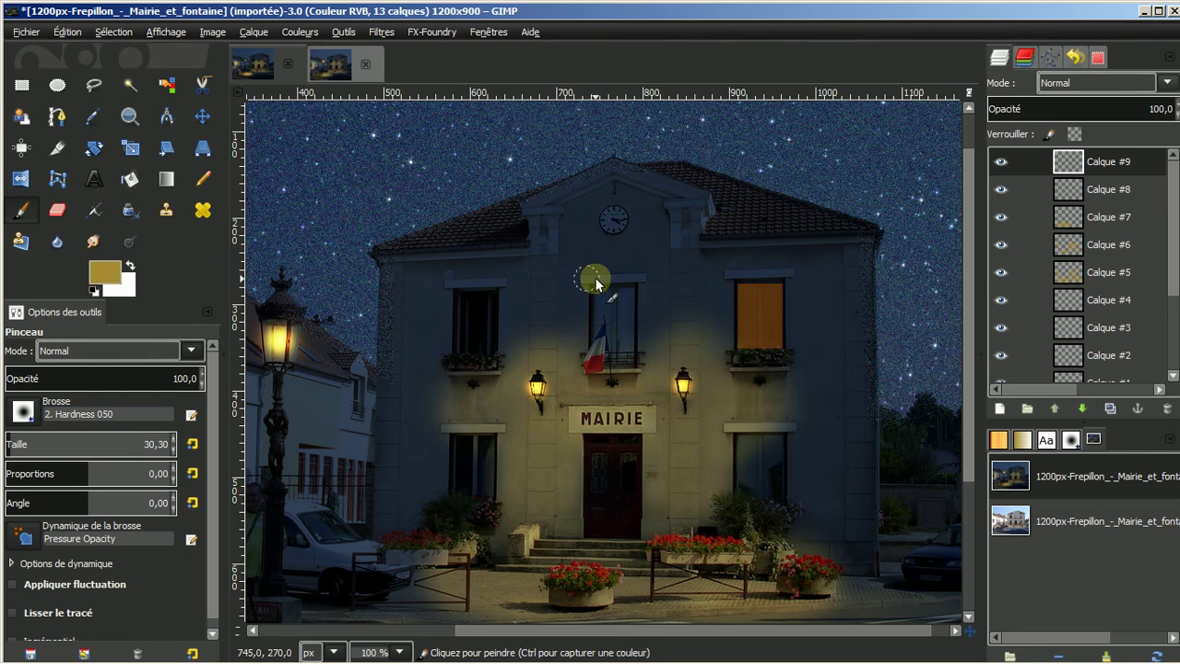
pyautogui.click(760, 297)
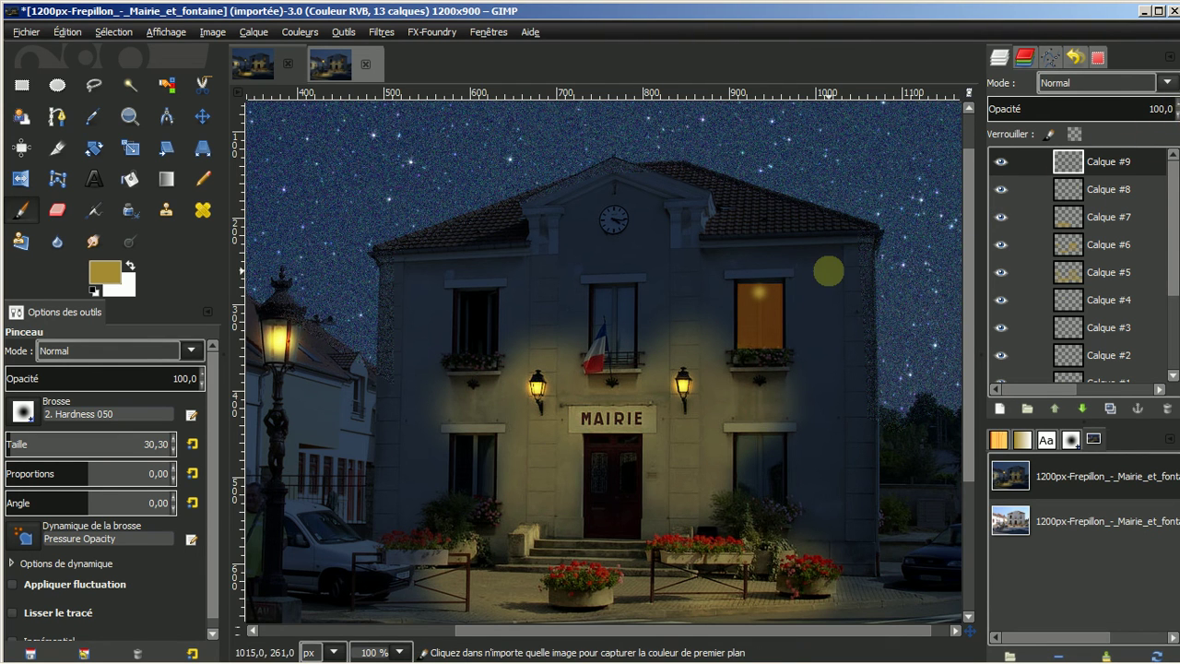
pyautogui.press('-')
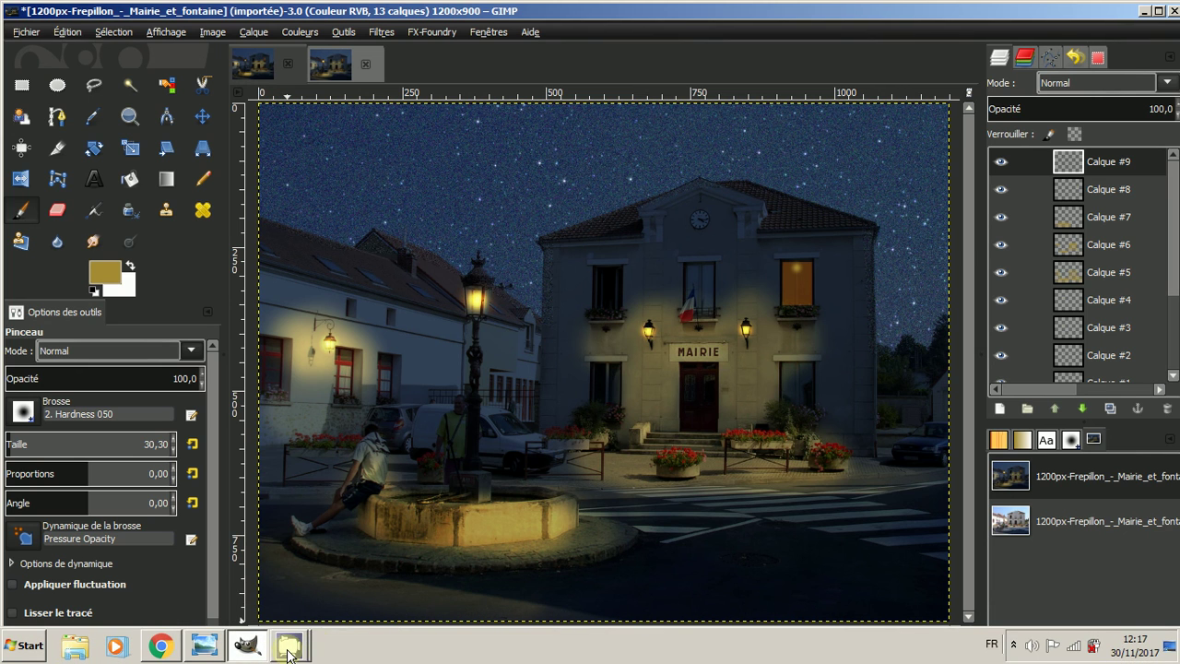
pyautogui.click(288, 649)
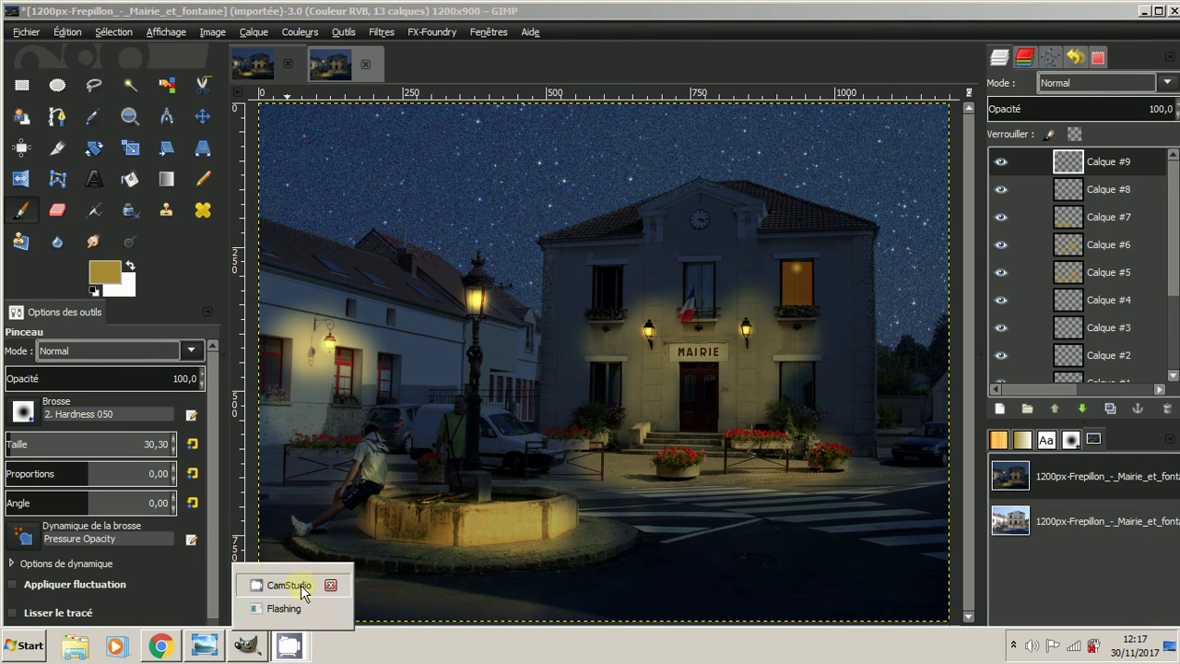